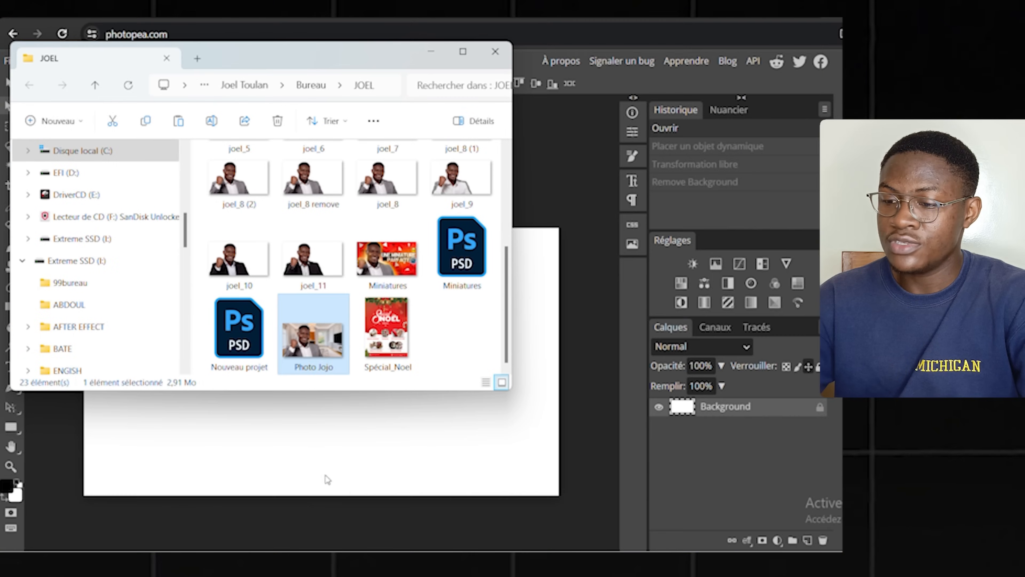
Place the Photo Jojo picture in the thumbnail document and apply it at full canvas size
{"action": "left_click_drag", "start_coordinate": [306, 345], "coordinate": [337, 428]}
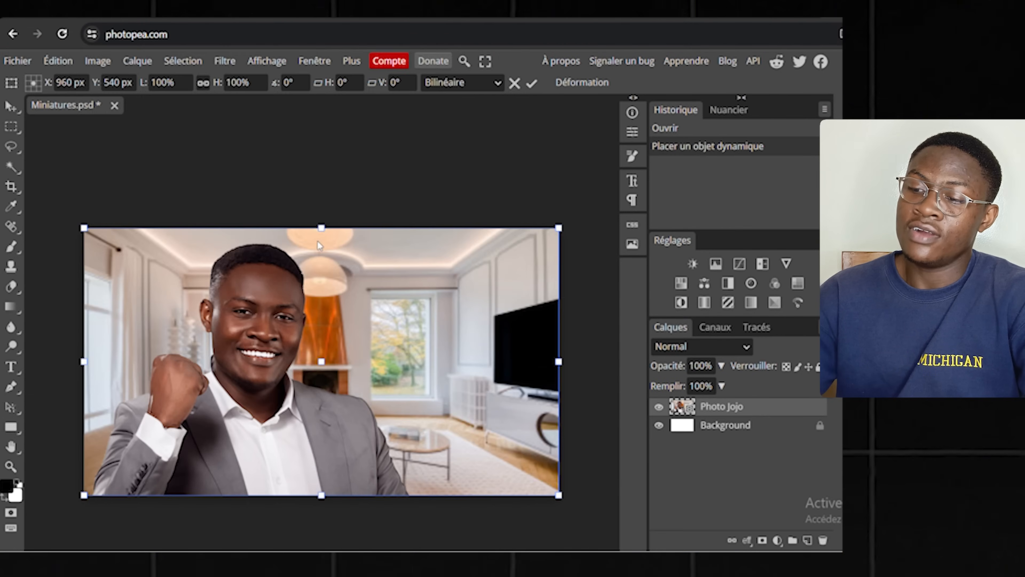
{"action": "mouse_move", "coordinate": [321, 227]}
{"action": "left_mouse_down"}
{"action": "mouse_move", "coordinate": [316, 311]}
{"action": "mouse_move", "coordinate": [321, 241]}
{"action": "left_mouse_up"}
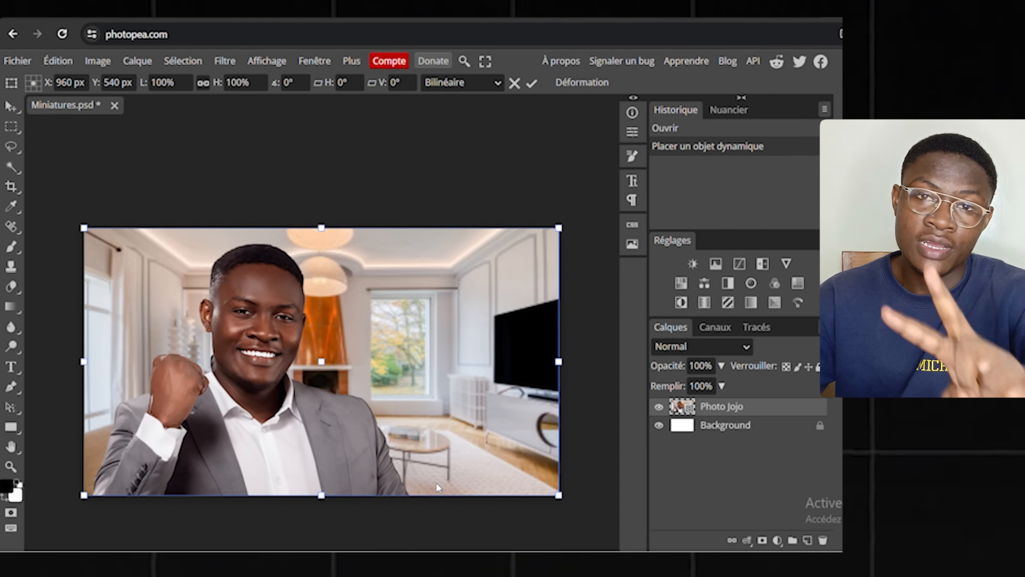
{"action": "key", "text": "Return"}
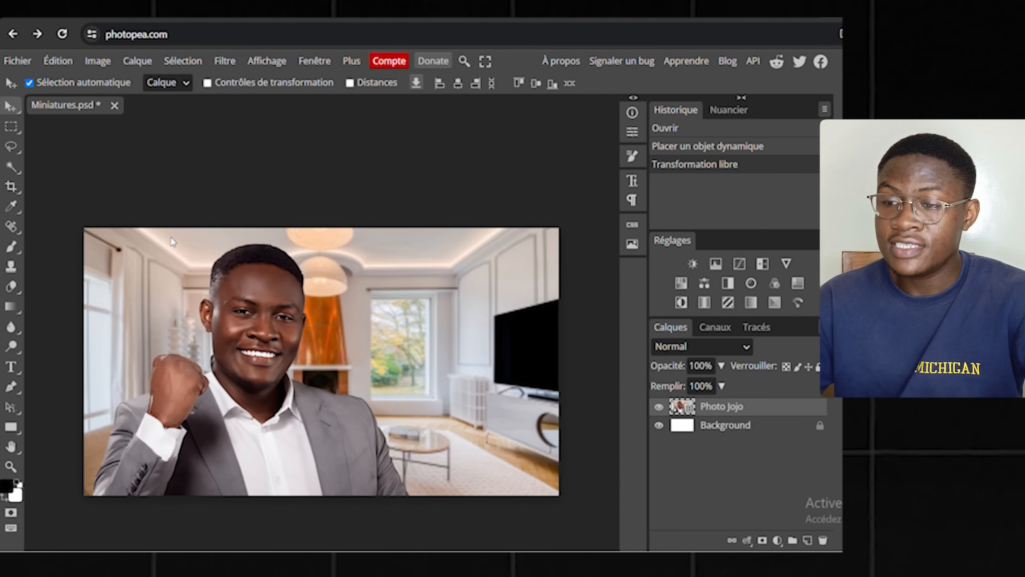
{"action": "left_click", "coordinate": [185, 62]}
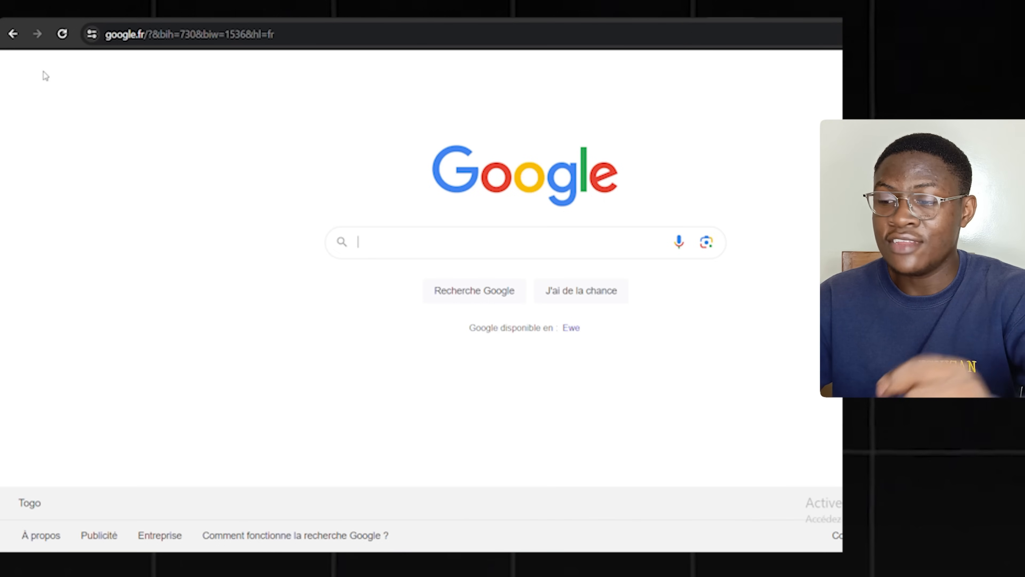
Switch to Google, search for adobeexpress.com and open the Adobe Express website
{"action": "type", "text": "adobe"}
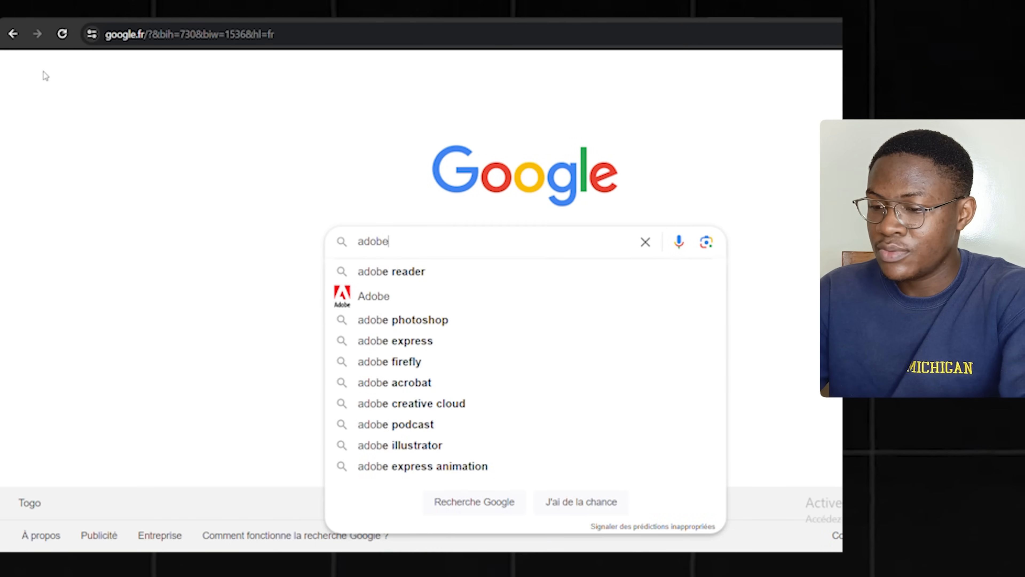
{"action": "type", "text": "express."}
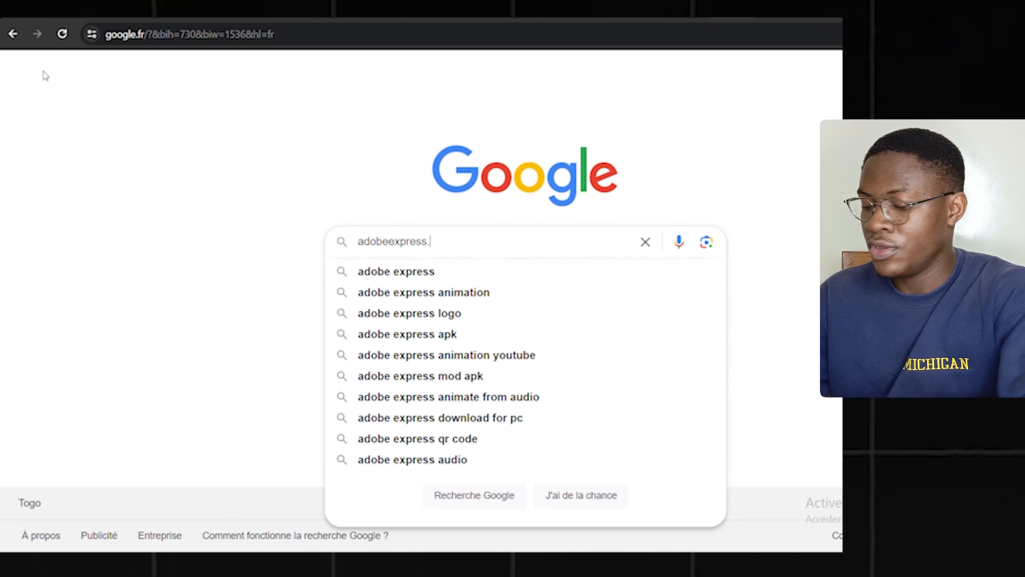
{"action": "type", "text": "com"}
{"action": "key", "text": "Return"}
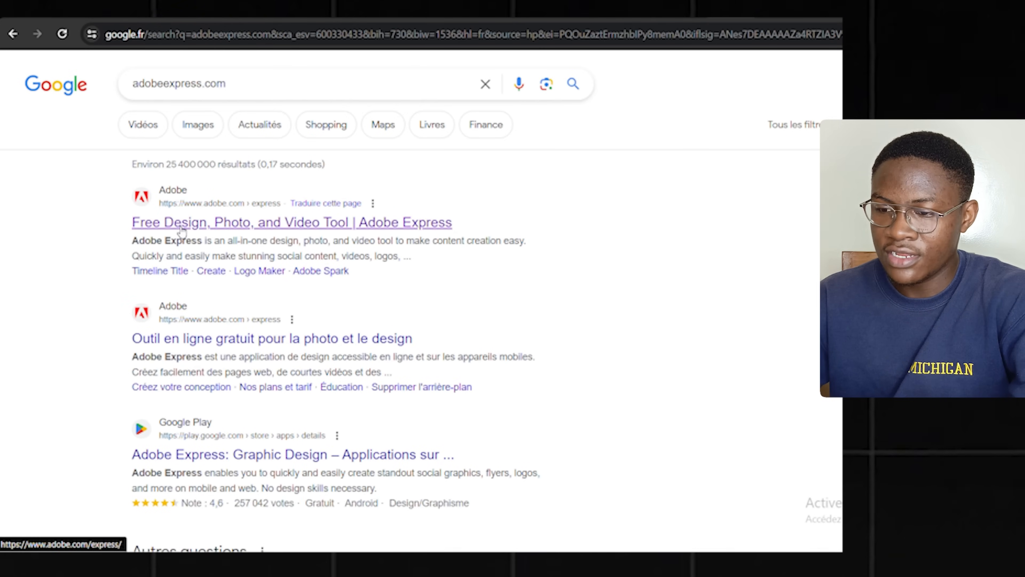
{"action": "left_click", "coordinate": [182, 228]}
Remove the portrait photo's background with the "Supprimer l'arrière-plan" quick action and download the cutout
{"action": "scroll", "coordinate": [489, 223], "scroll_direction": "down", "scroll_amount": 5}
{"action": "scroll", "coordinate": [490, 224], "scroll_direction": "down", "scroll_amount": 10}
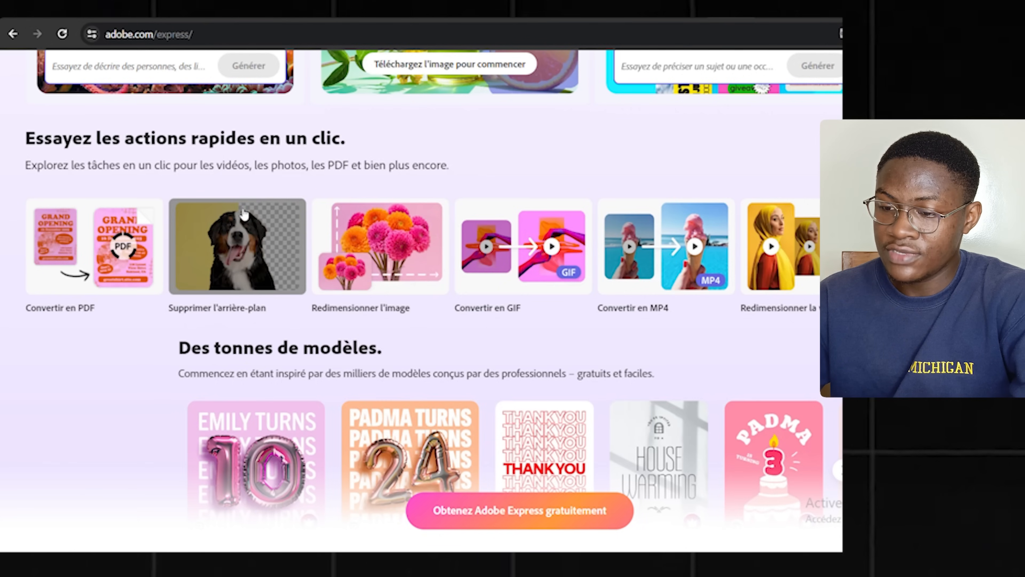
{"action": "left_click", "coordinate": [223, 243]}
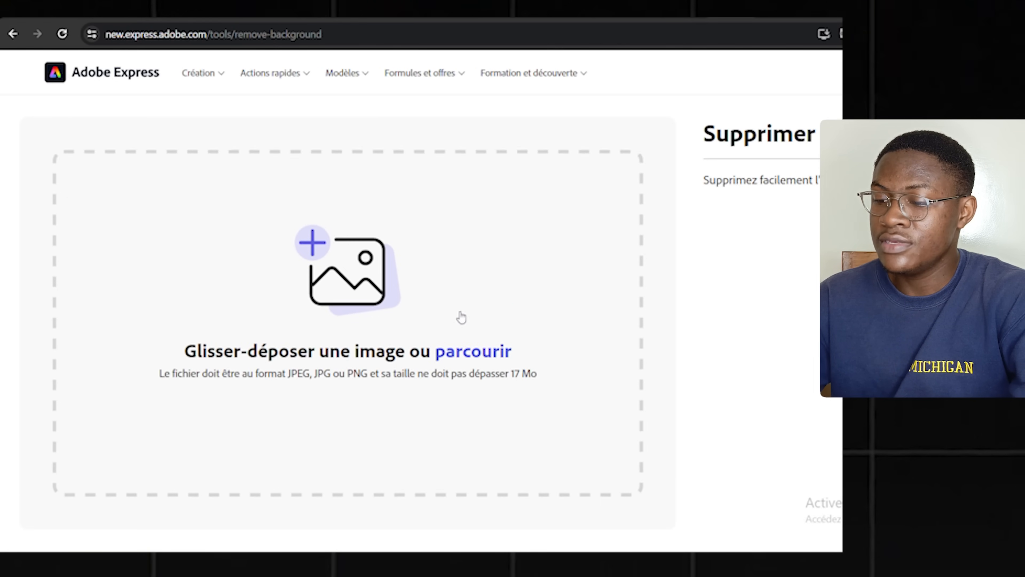
{"action": "left_click", "coordinate": [449, 355]}
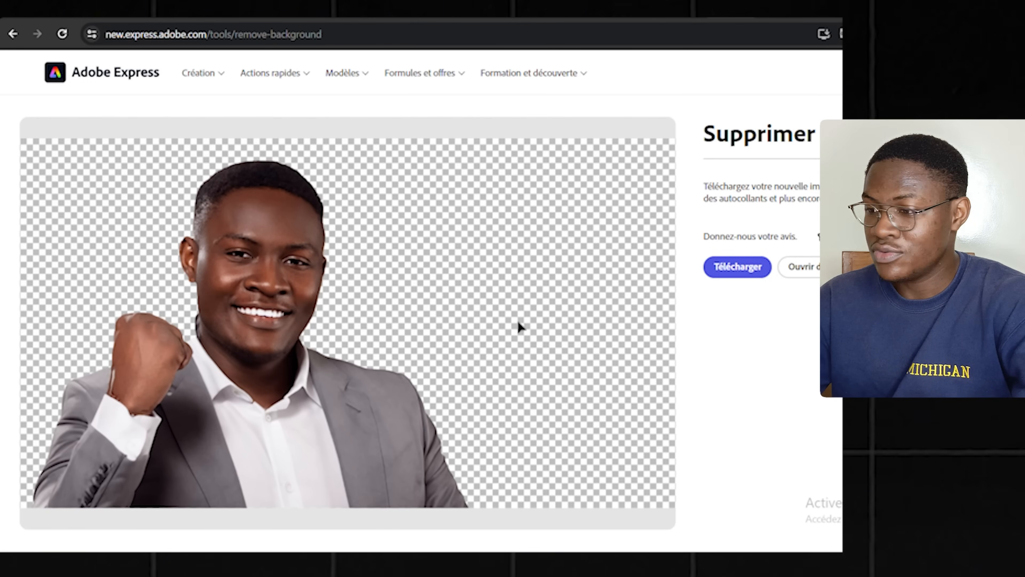
{"action": "left_click", "coordinate": [737, 266]}
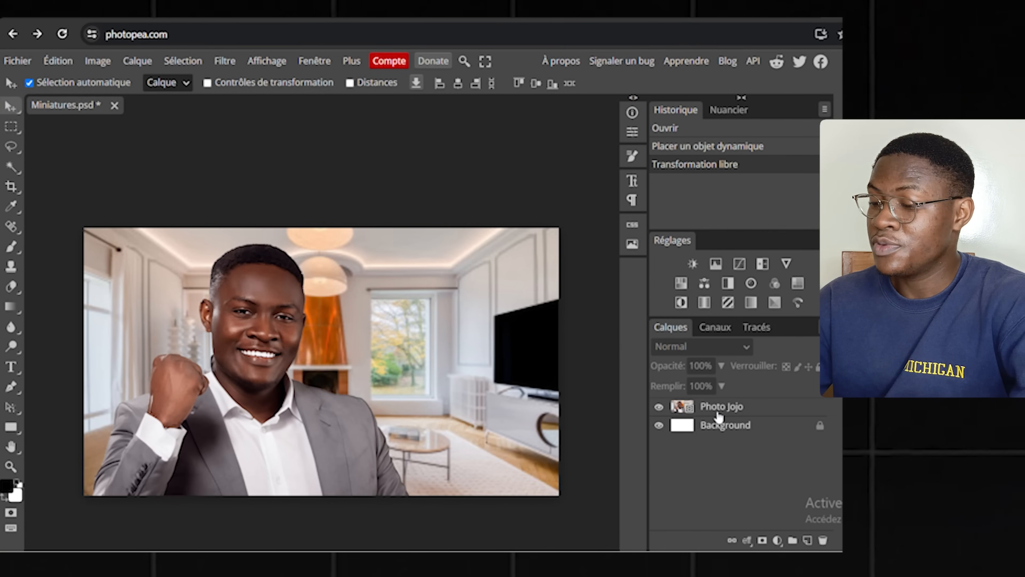
In Photopea, replace the Photo Jojo layer with the joel_8 (1) cutout, scaled to about 234% wide and 173% high, extending slightly past the canvas
{"action": "left_click", "coordinate": [718, 412]}
{"action": "key", "text": "Delete"}
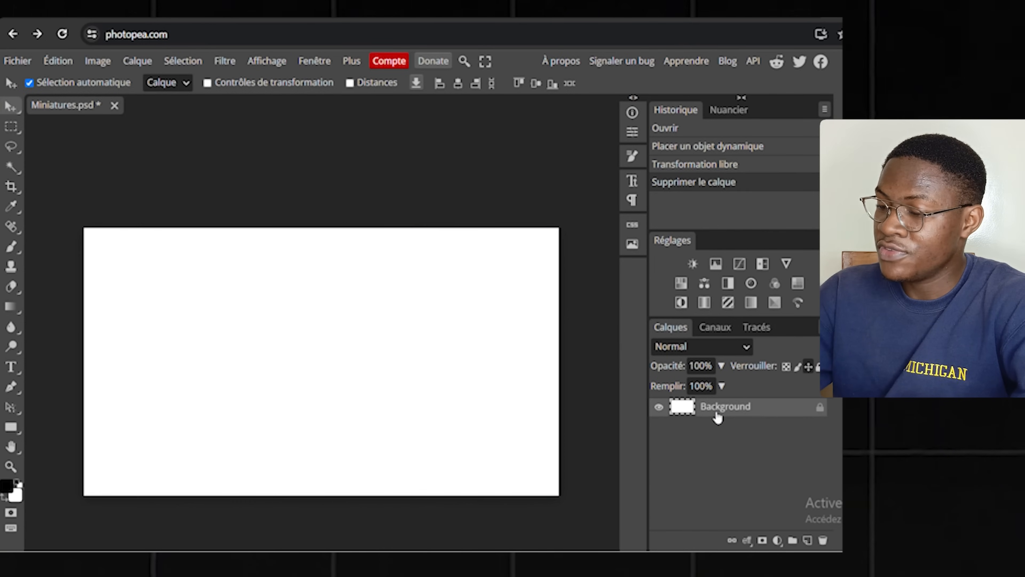
{"action": "mouse_move", "coordinate": [340, 562]}
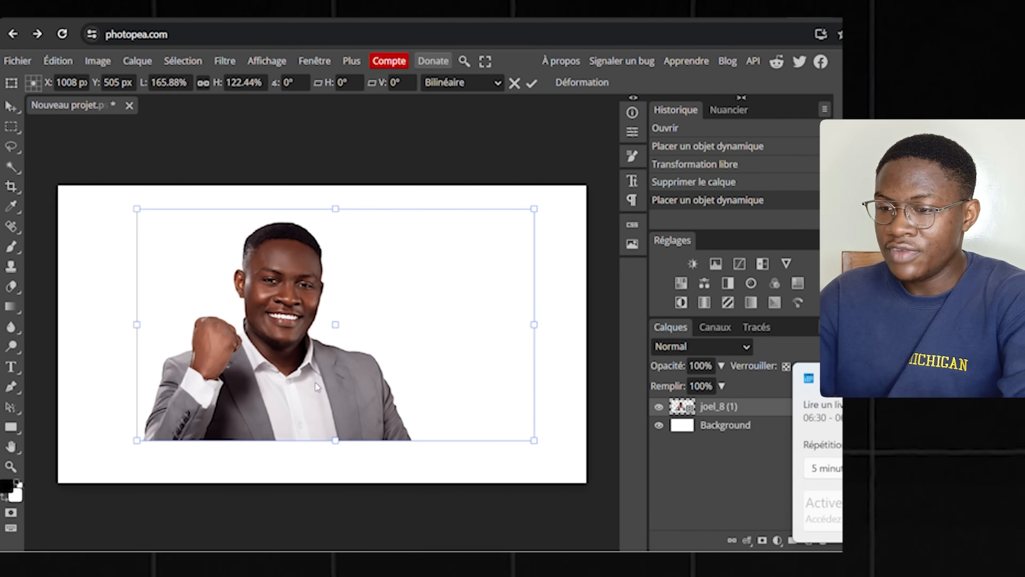
{"action": "left_click_drag", "start_coordinate": [133, 444], "coordinate": [44, 494]}
{"action": "left_click_drag", "start_coordinate": [536, 209], "coordinate": [594, 149]}
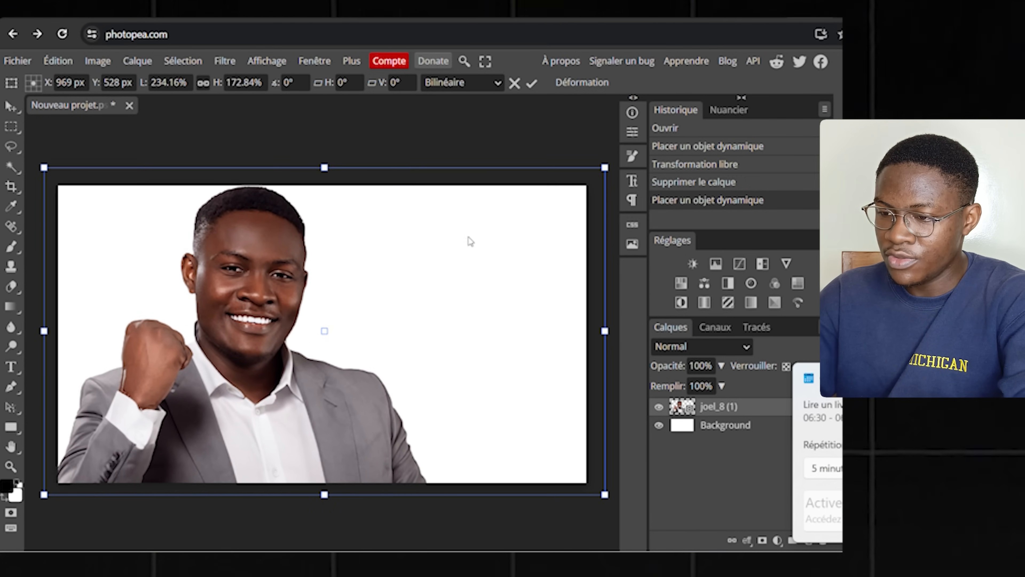
{"action": "left_click_drag", "start_coordinate": [338, 400], "coordinate": [329, 399]}
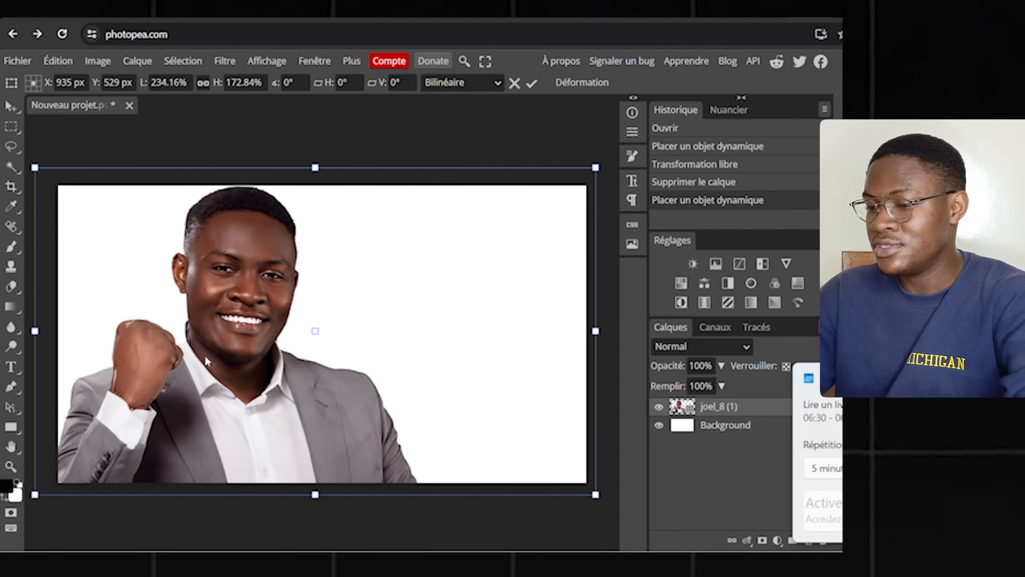
Place the i538684 image, scale it to 160% so it fills the canvas, and put the portrait layer above it
{"action": "key", "text": "alt+Tab"}
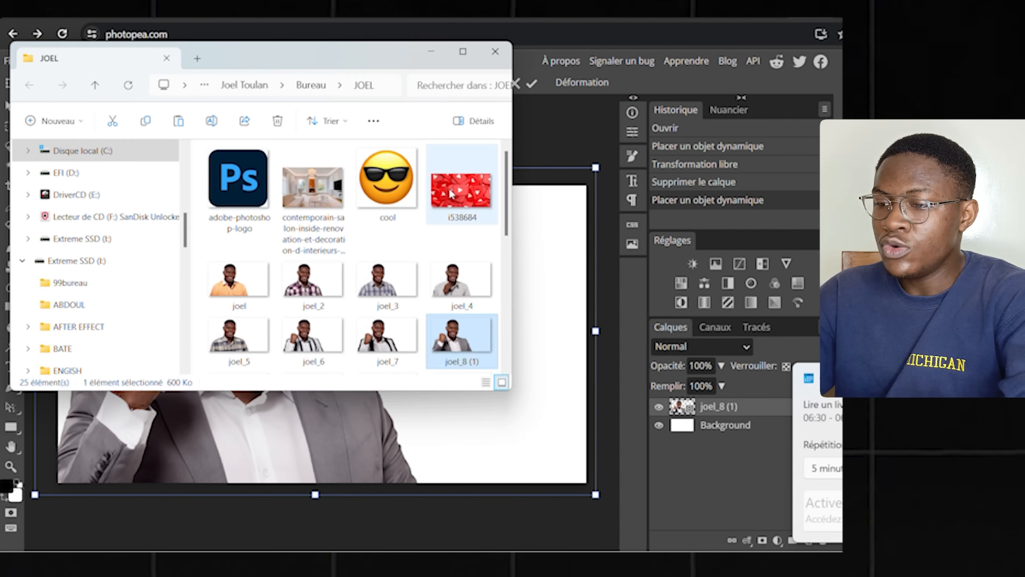
{"action": "left_click_drag", "start_coordinate": [453, 194], "coordinate": [535, 300]}
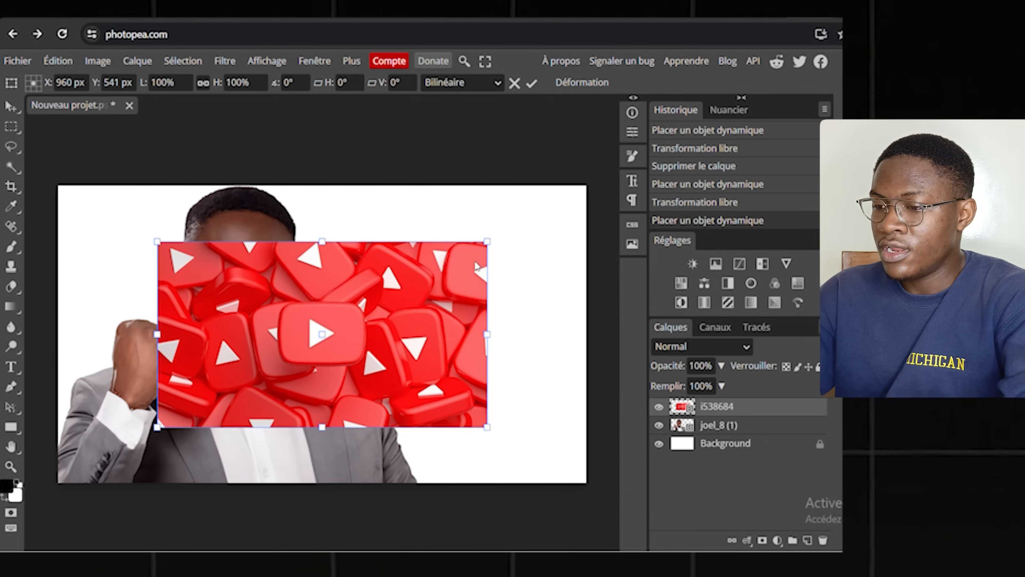
{"action": "left_click_drag", "start_coordinate": [489, 242], "coordinate": [586, 182]}
{"action": "left_click_drag", "start_coordinate": [157, 427], "coordinate": [57, 483]}
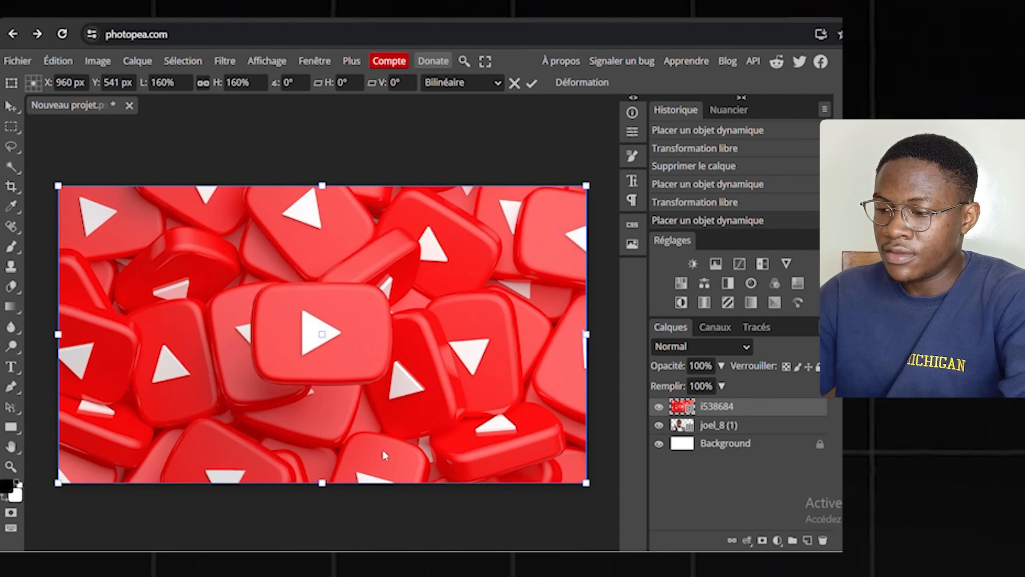
{"action": "key", "text": "Return"}
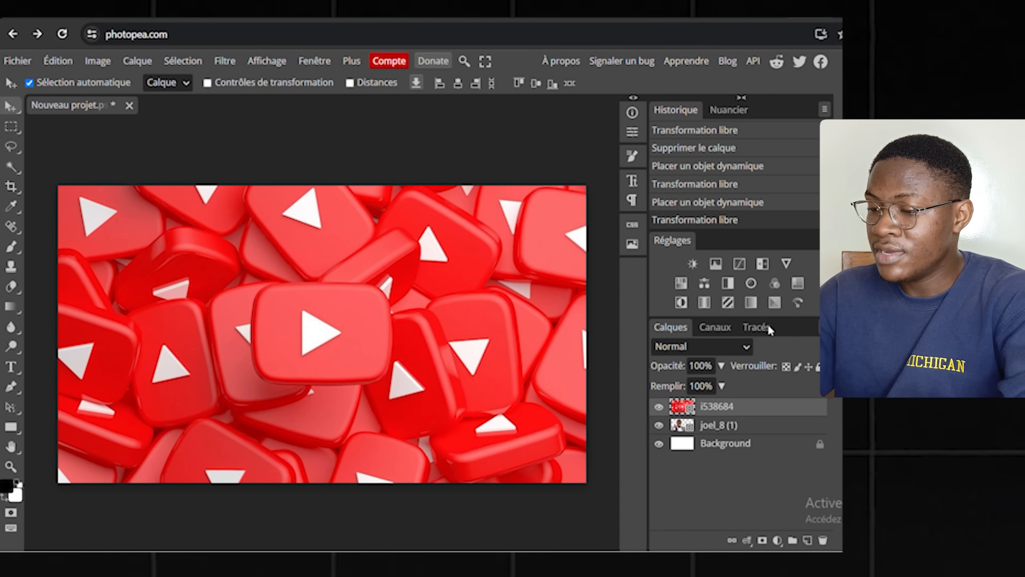
{"action": "left_click_drag", "start_coordinate": [722, 429], "coordinate": [721, 409]}
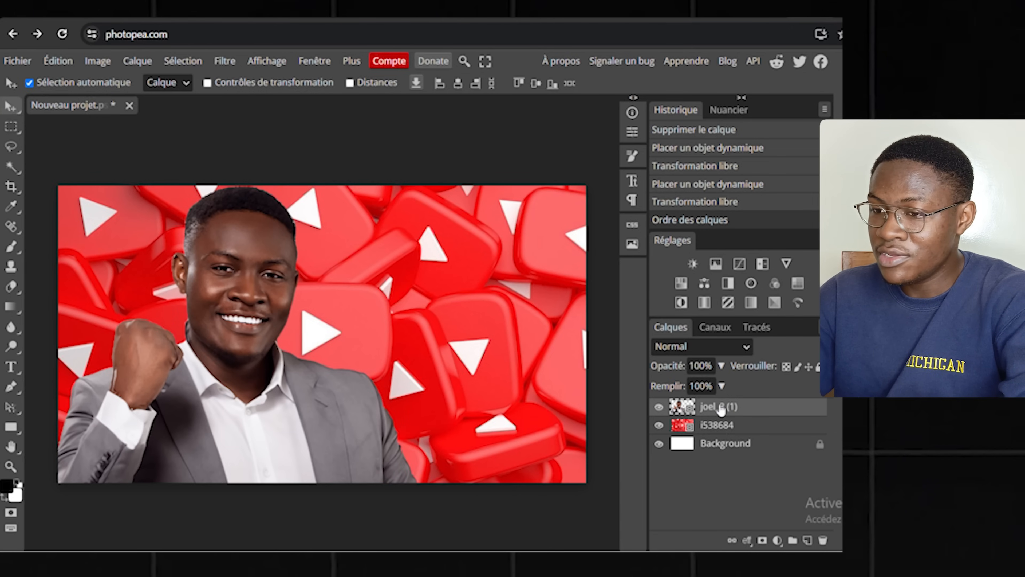
Enlarge the portrait layer to about 248% wide and 183% high and shift it slightly down
{"action": "left_click", "coordinate": [207, 82]}
{"action": "left_click_drag", "start_coordinate": [233, 185], "coordinate": [318, 161]}
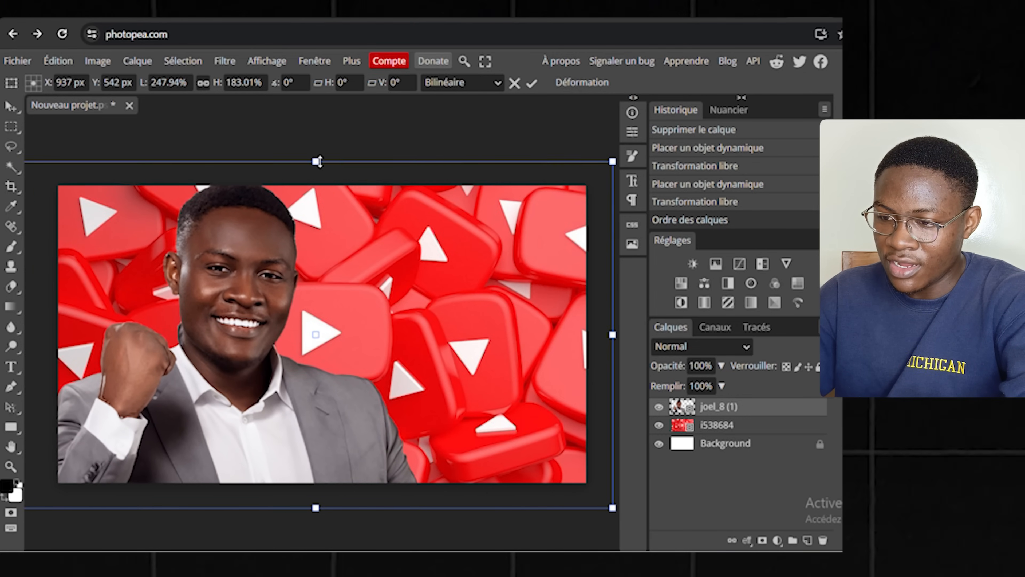
{"action": "left_click_drag", "start_coordinate": [282, 258], "coordinate": [281, 266]}
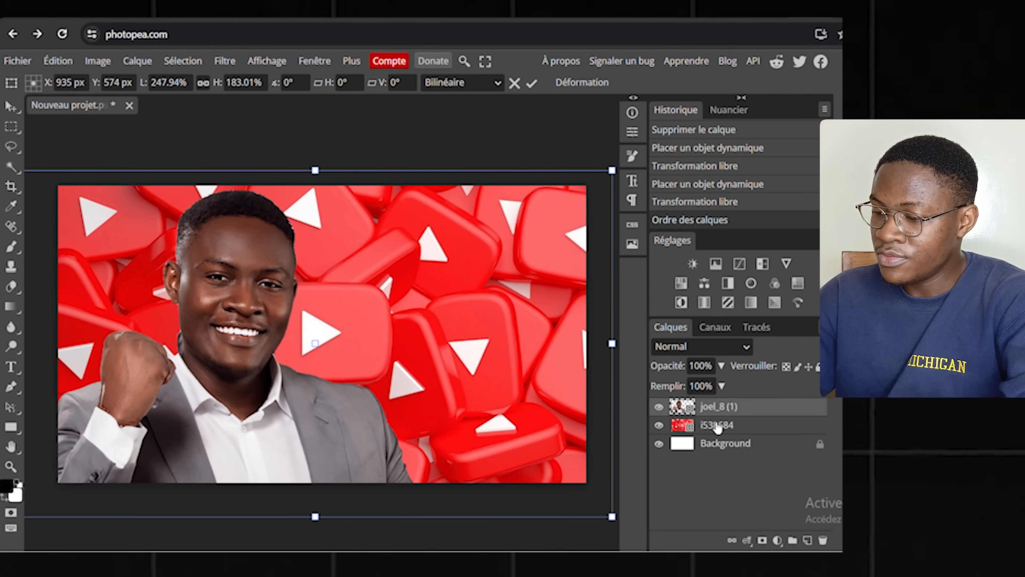
Add a Curves adjustment above the i538684 background layer and pull its midtones down slightly to darken it
{"action": "left_click", "coordinate": [717, 427]}
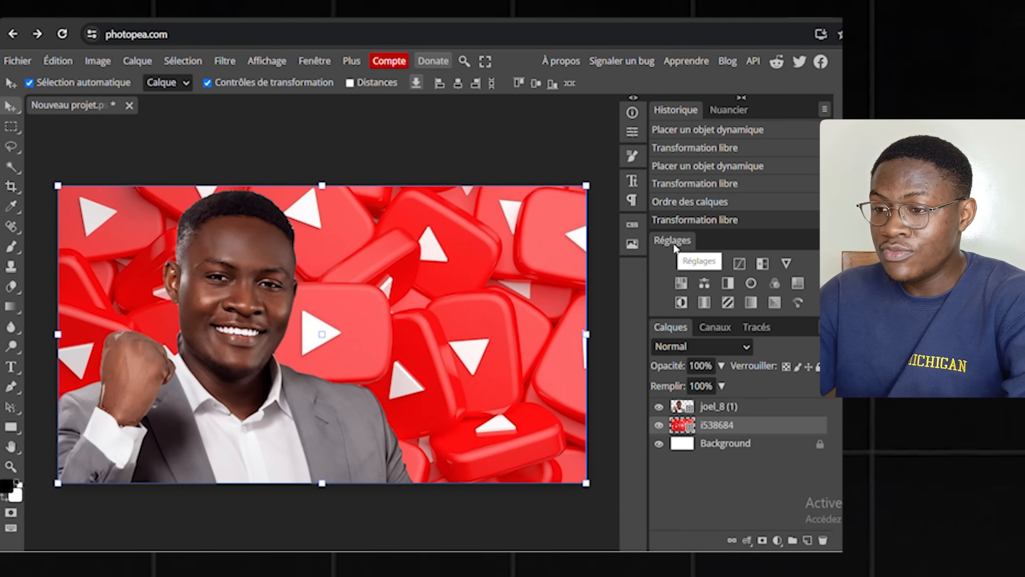
{"action": "left_click", "coordinate": [314, 63]}
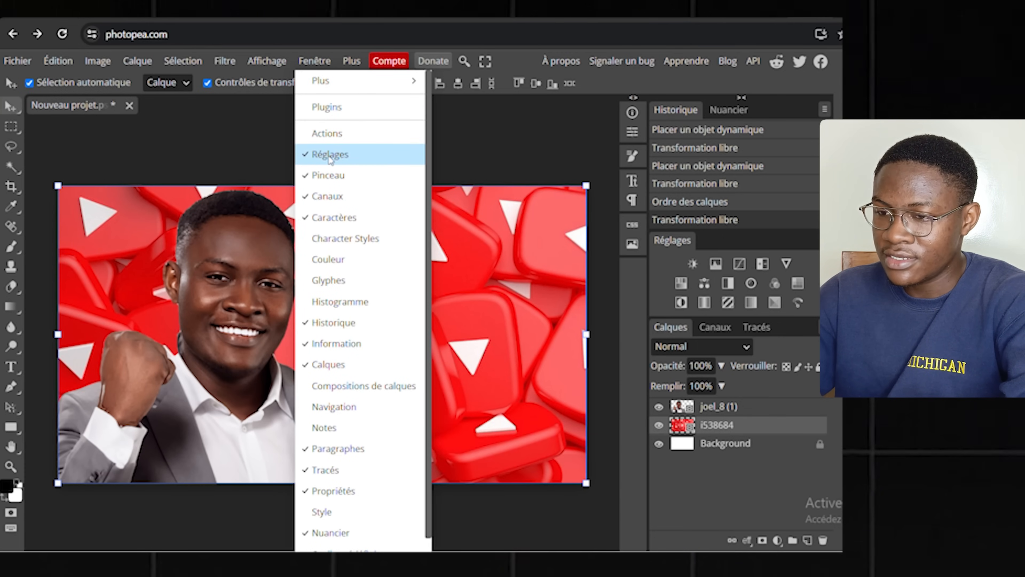
{"action": "left_click", "coordinate": [741, 262]}
{"action": "left_click", "coordinate": [740, 262]}
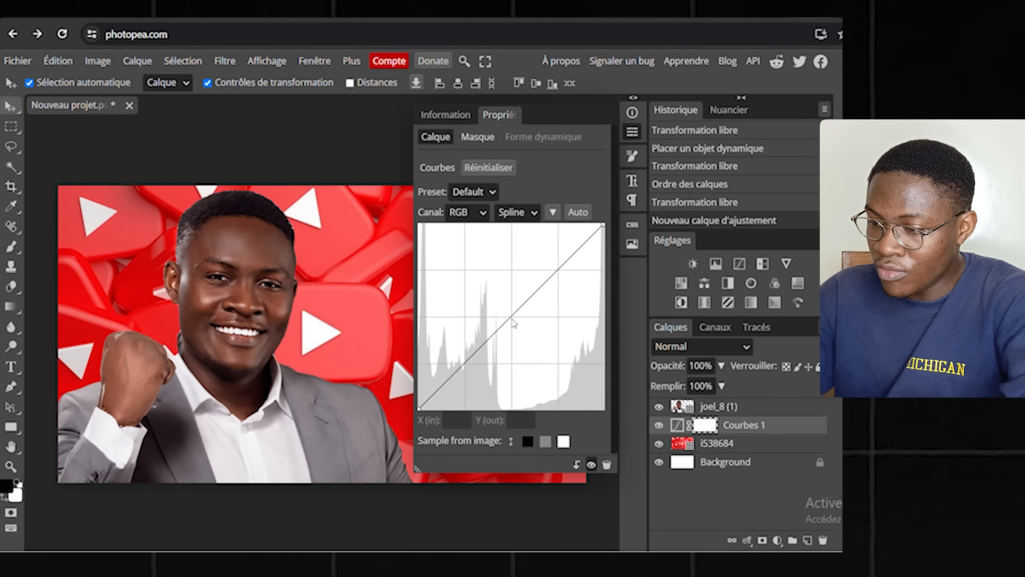
{"action": "left_click_drag", "start_coordinate": [513, 319], "coordinate": [525, 334]}
{"action": "left_click", "coordinate": [632, 132]}
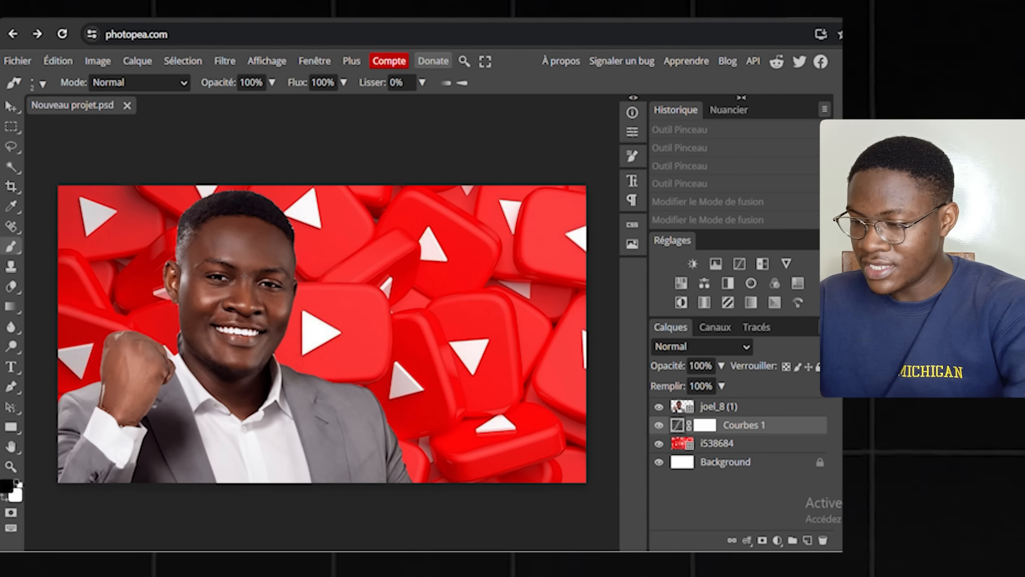
Create a new layer beneath the portrait and set the Brush to a 499 px Soft Round tip
{"action": "left_click", "coordinate": [807, 540]}
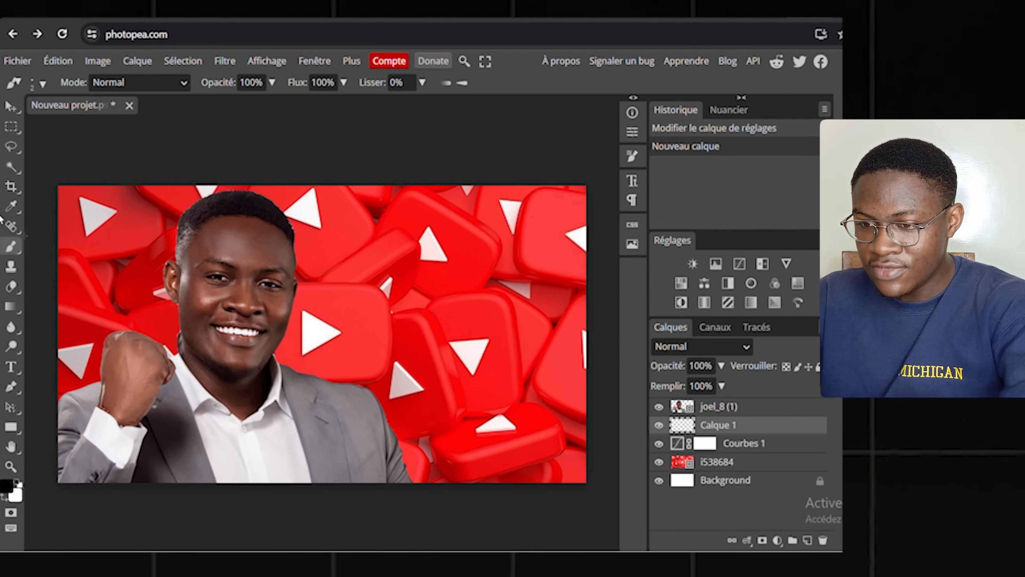
{"action": "right_click", "coordinate": [15, 251]}
{"action": "left_click", "coordinate": [65, 252]}
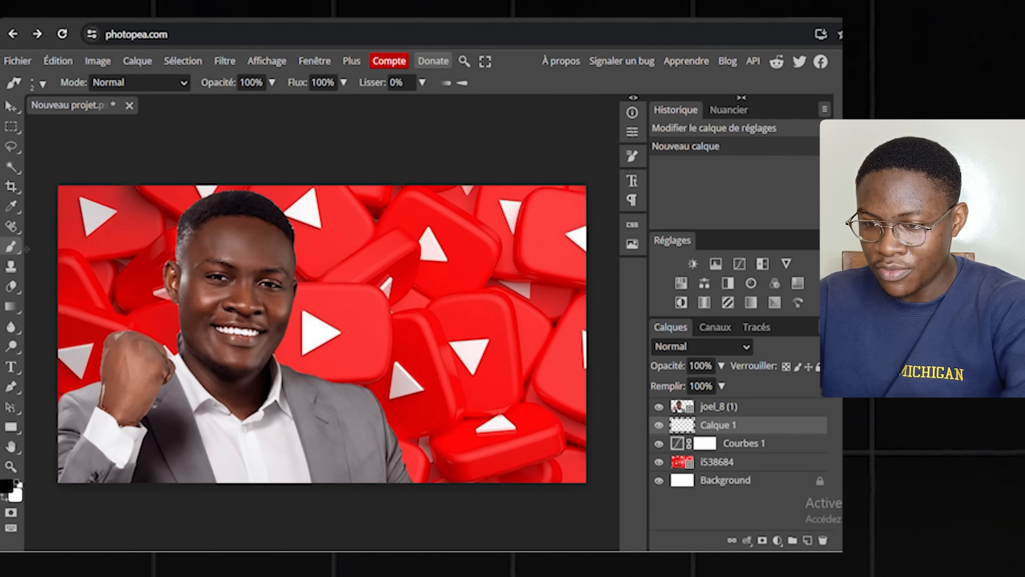
{"action": "right_click", "coordinate": [166, 309]}
{"action": "left_click_drag", "start_coordinate": [255, 340], "coordinate": [329, 343]}
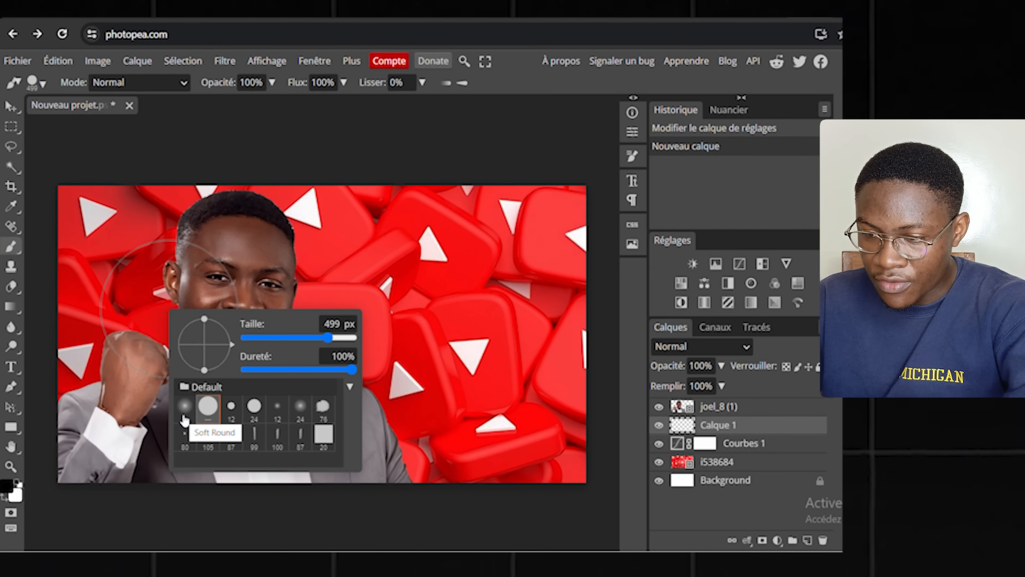
{"action": "left_click", "coordinate": [184, 421]}
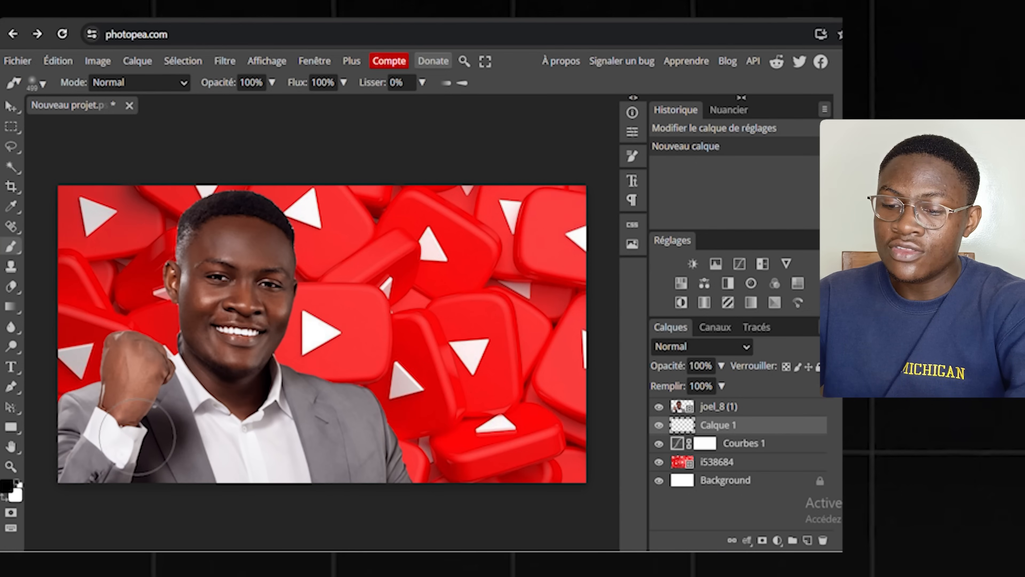
Paint a soft orange (ff9800) glow on Calque 1 around the portrait's head and neck
{"action": "left_click", "coordinate": [7, 487]}
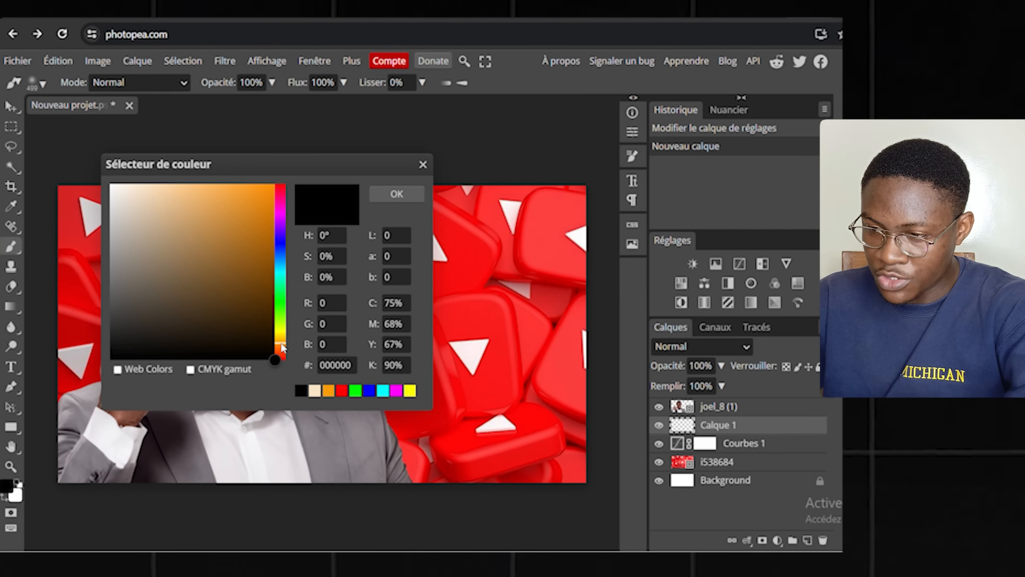
{"action": "left_click_drag", "start_coordinate": [264, 186], "coordinate": [276, 178]}
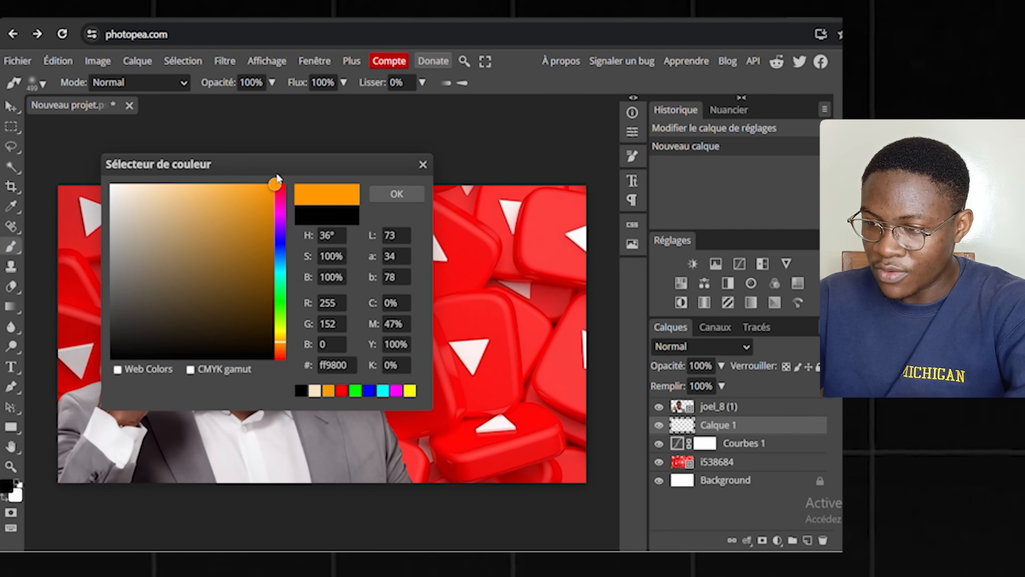
{"action": "left_click", "coordinate": [385, 193]}
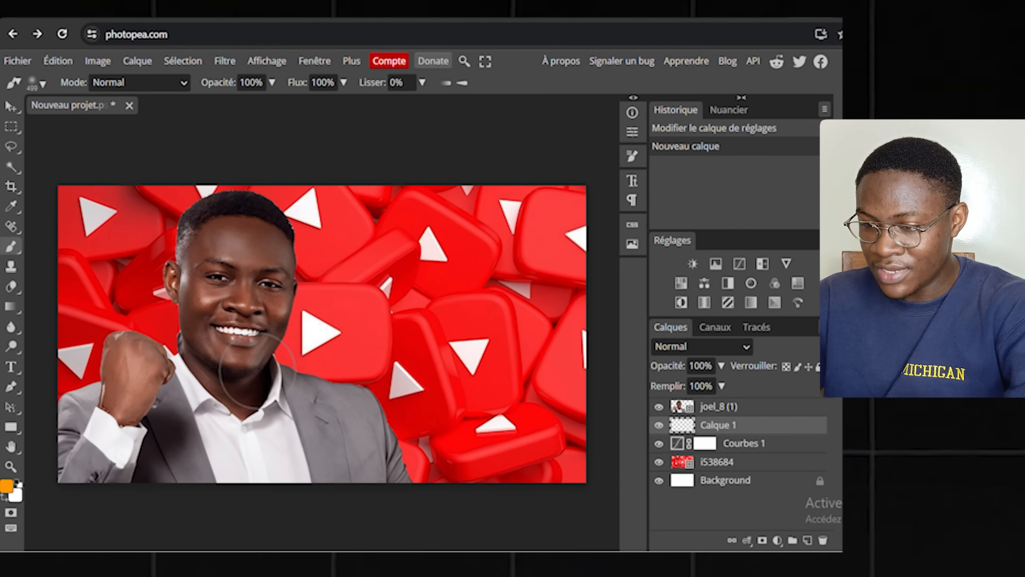
{"action": "left_click", "coordinate": [259, 364]}
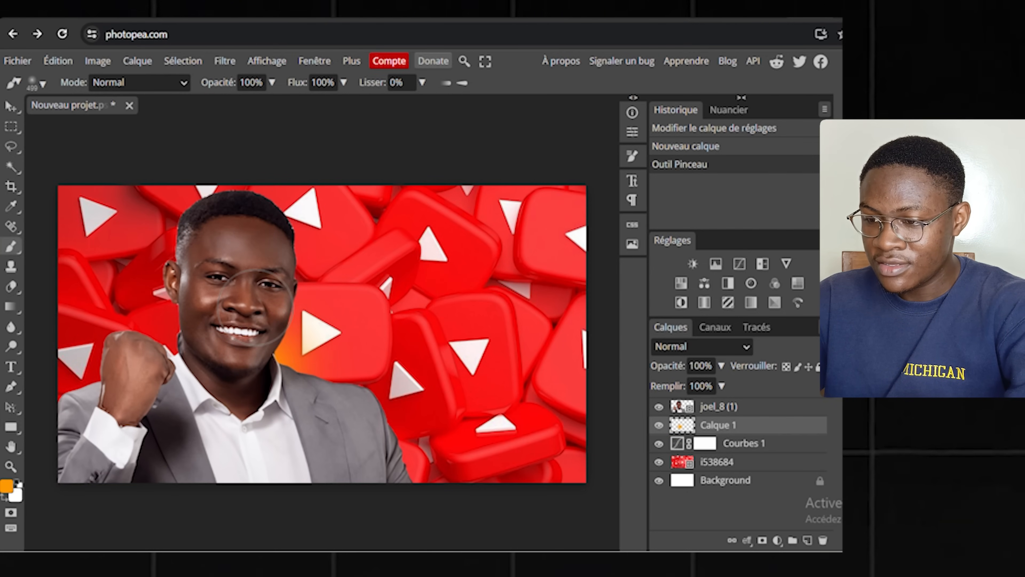
{"action": "left_click", "coordinate": [244, 302]}
{"action": "left_click", "coordinate": [259, 246]}
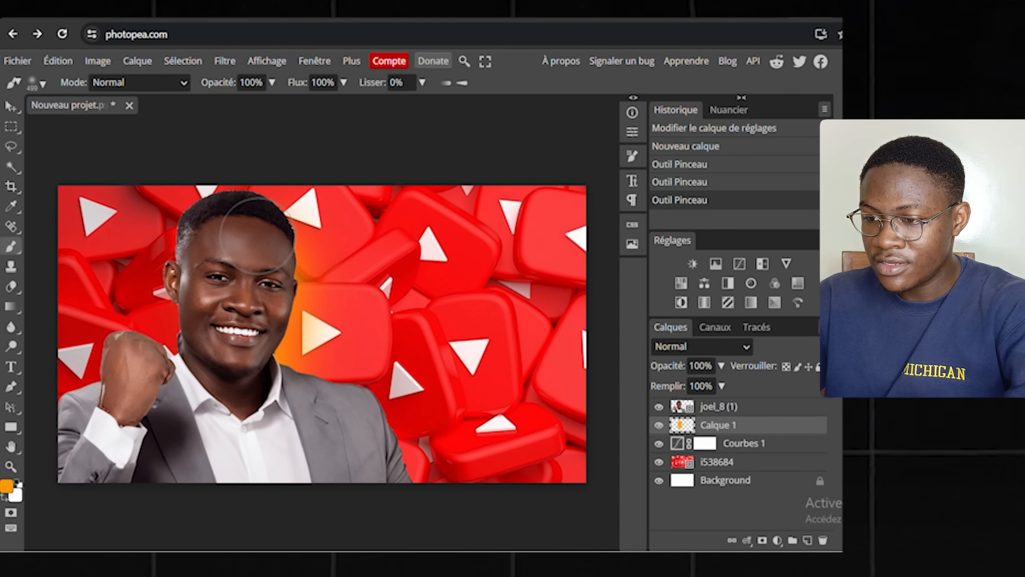
{"action": "left_click", "coordinate": [265, 230]}
{"action": "left_click", "coordinate": [226, 220]}
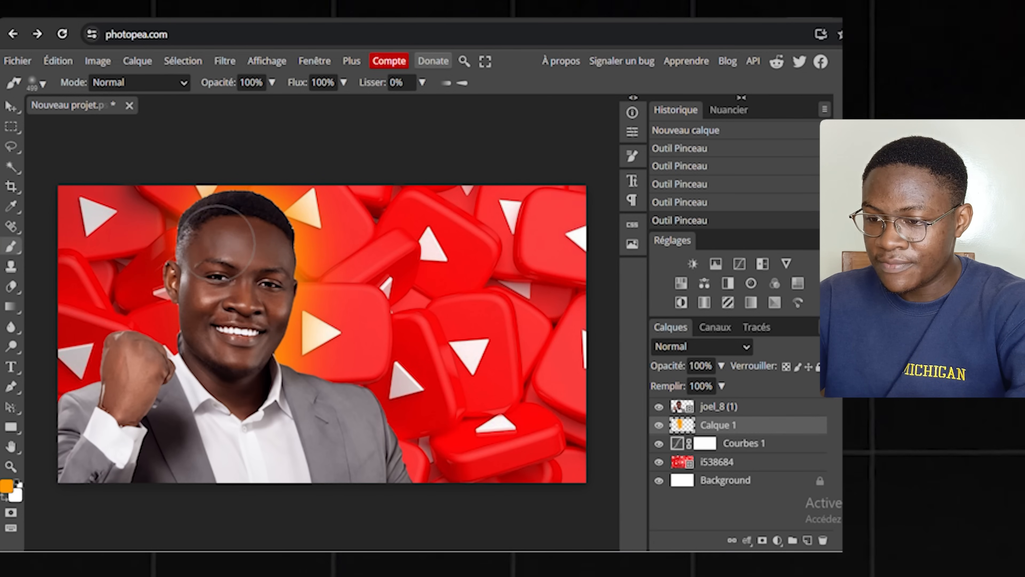
{"action": "left_click", "coordinate": [218, 244]}
{"action": "left_click", "coordinate": [214, 290]}
{"action": "left_click", "coordinate": [219, 338]}
{"action": "left_click", "coordinate": [219, 339]}
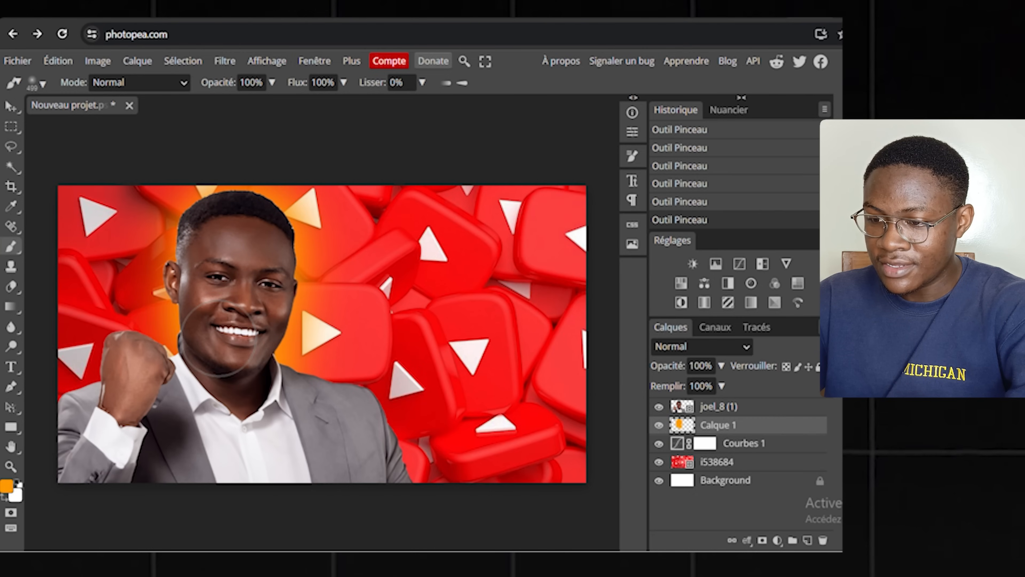
Extend the orange glow behind the raised fist and the opposite shoulder, and set Calque 1's blend mode to Superposition
{"action": "left_click", "coordinate": [146, 382]}
{"action": "left_click", "coordinate": [134, 358]}
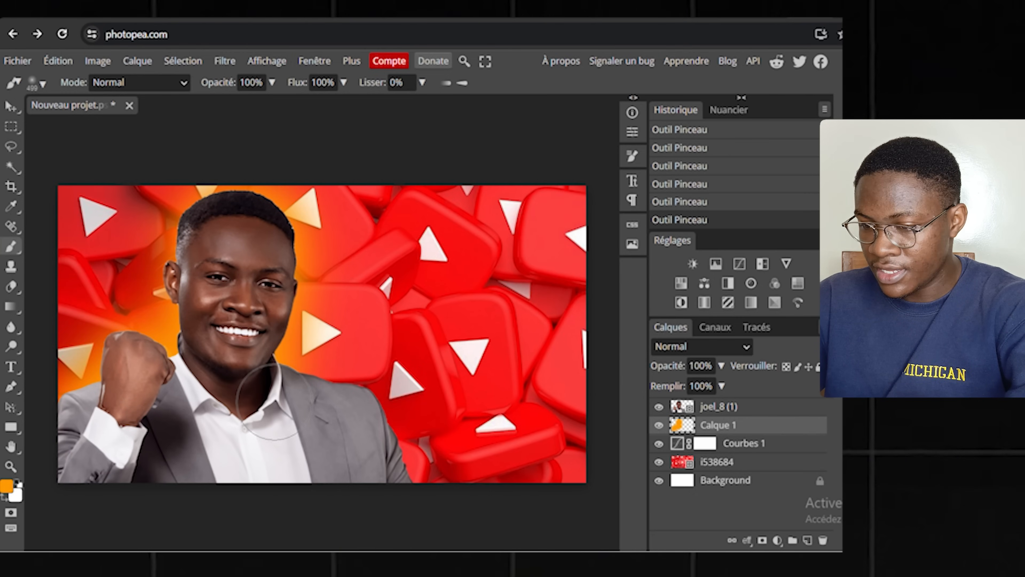
{"action": "left_click", "coordinate": [330, 403]}
{"action": "left_click", "coordinate": [355, 447]}
{"action": "left_click", "coordinate": [357, 447]}
{"action": "left_click", "coordinate": [374, 467]}
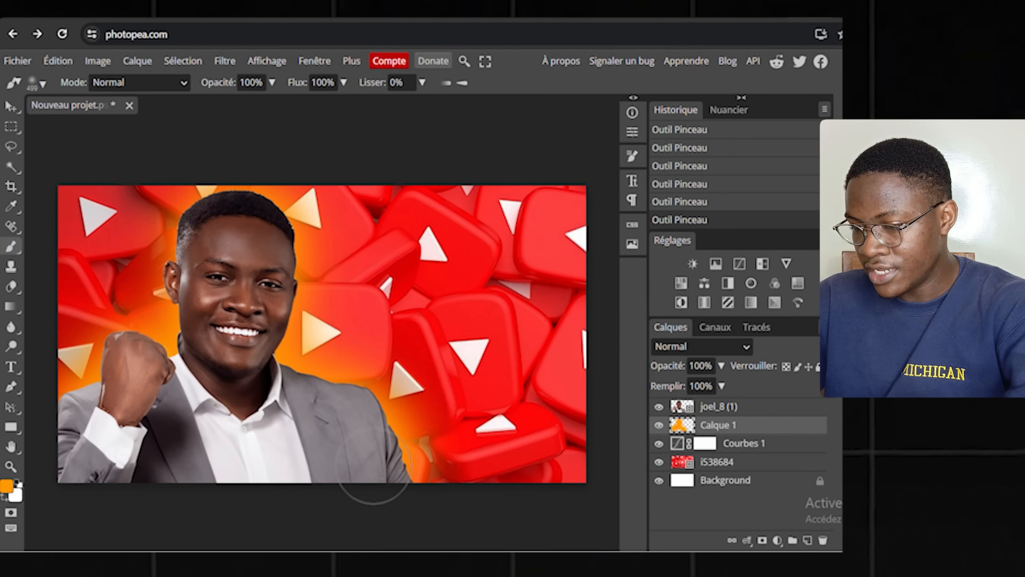
{"action": "left_click", "coordinate": [702, 349]}
{"action": "left_click", "coordinate": [690, 218]}
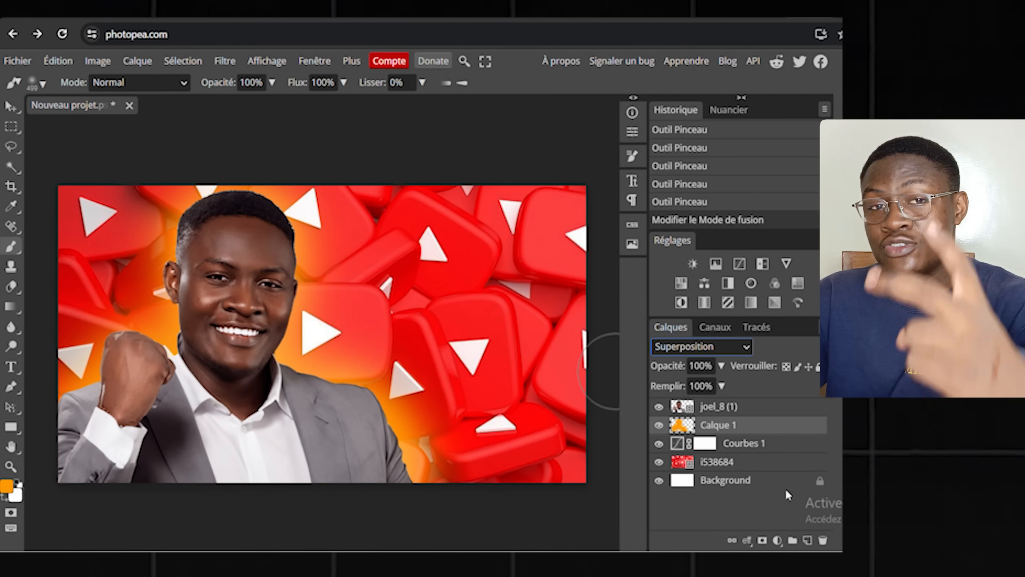
Create a new layer above Calque 1 and set the brush colour to pale cream (fae6c8)
{"action": "left_click", "coordinate": [806, 540]}
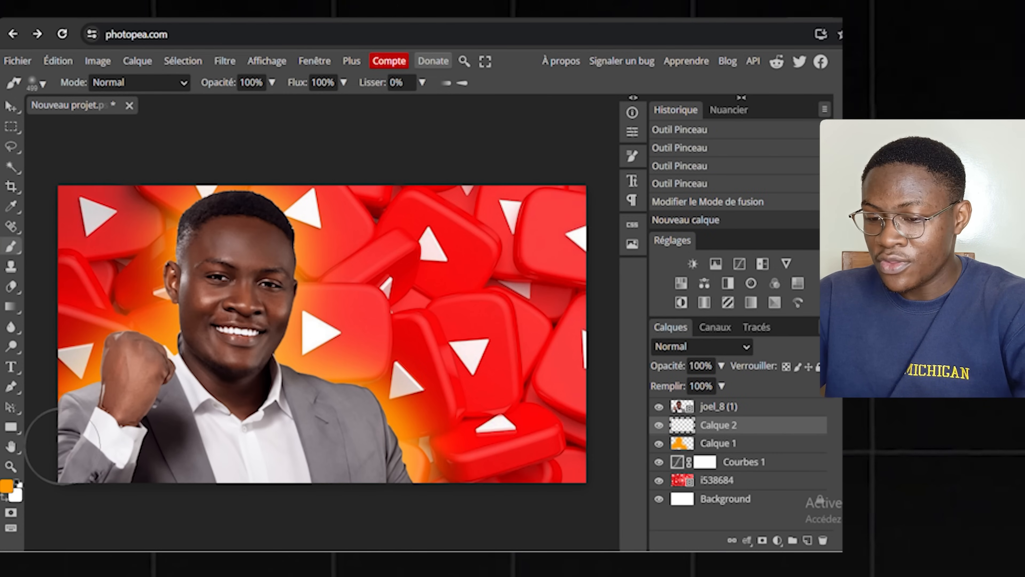
{"action": "left_click", "coordinate": [7, 484]}
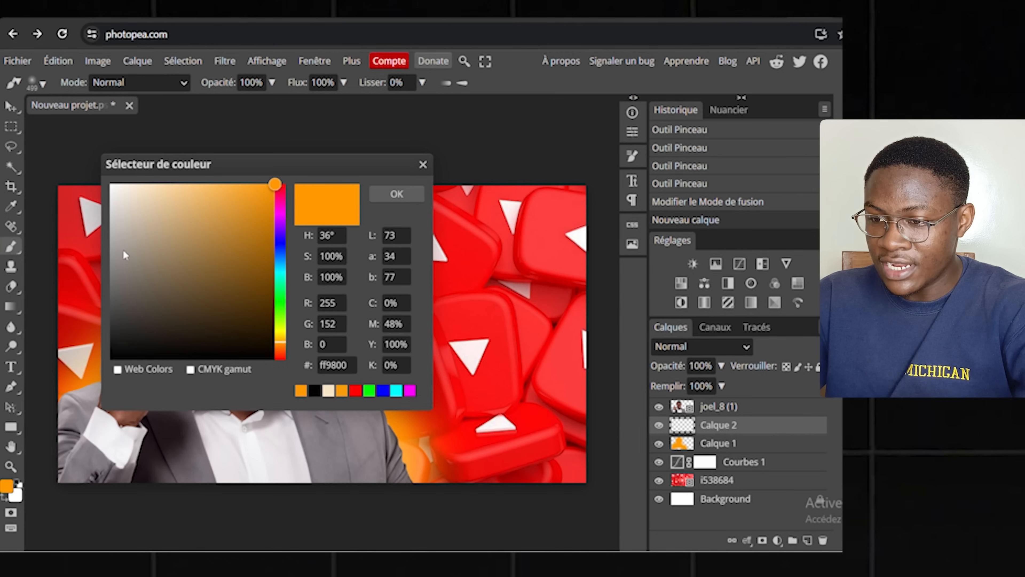
{"action": "left_click", "coordinate": [145, 189]}
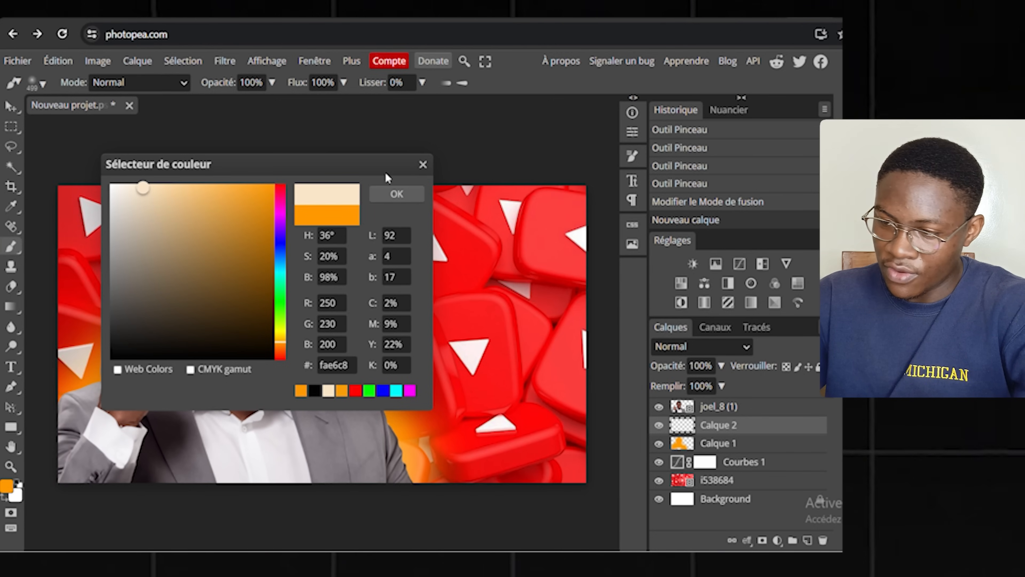
{"action": "left_click", "coordinate": [396, 195]}
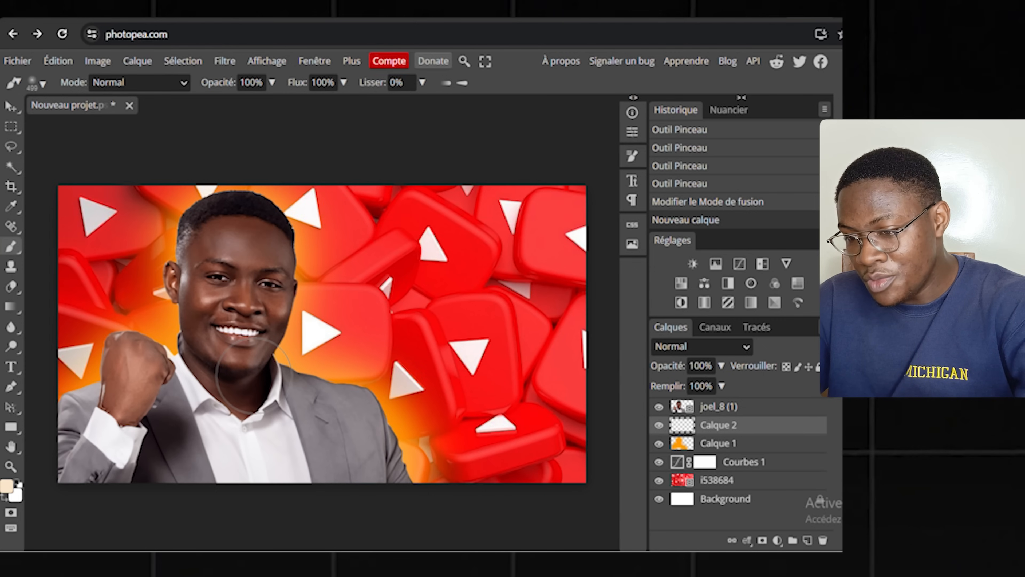
Paint a cream highlight behind the portrait's neck on Calque 2 and set that layer's blend mode to Superposition
{"action": "left_click", "coordinate": [254, 376]}
{"action": "left_click", "coordinate": [220, 364]}
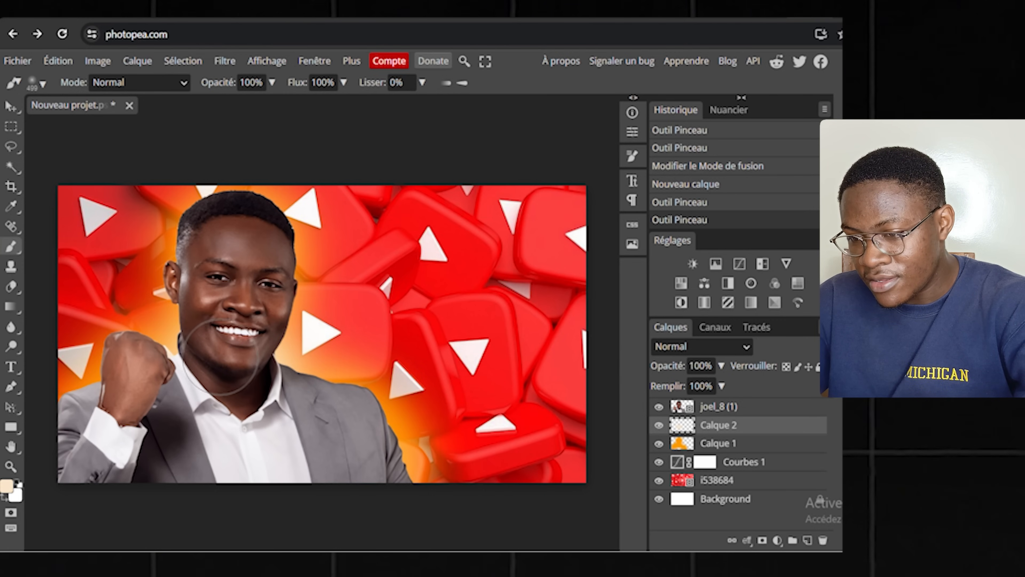
{"action": "left_click", "coordinate": [226, 355]}
{"action": "left_click", "coordinate": [236, 366]}
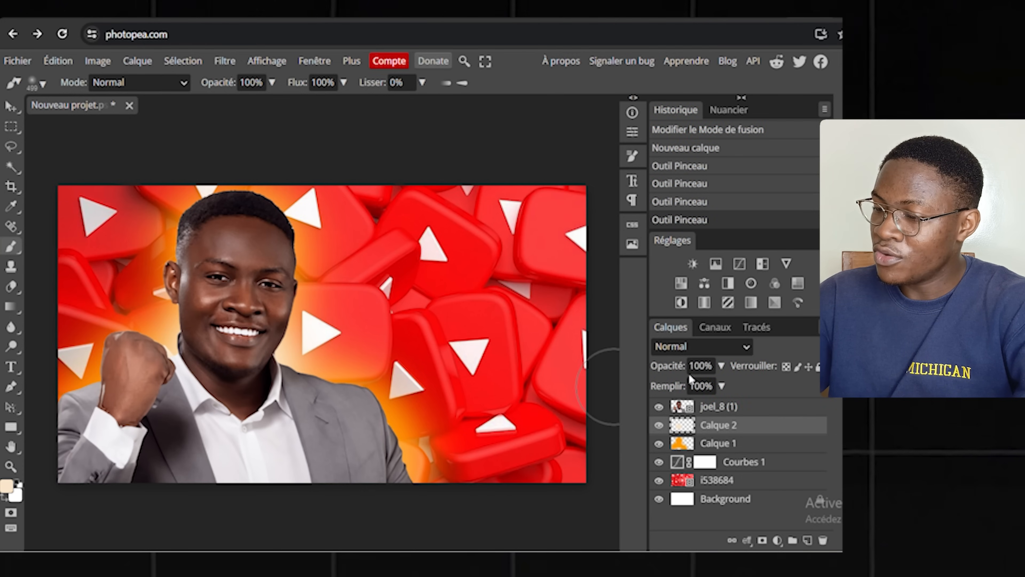
{"action": "left_click", "coordinate": [703, 347]}
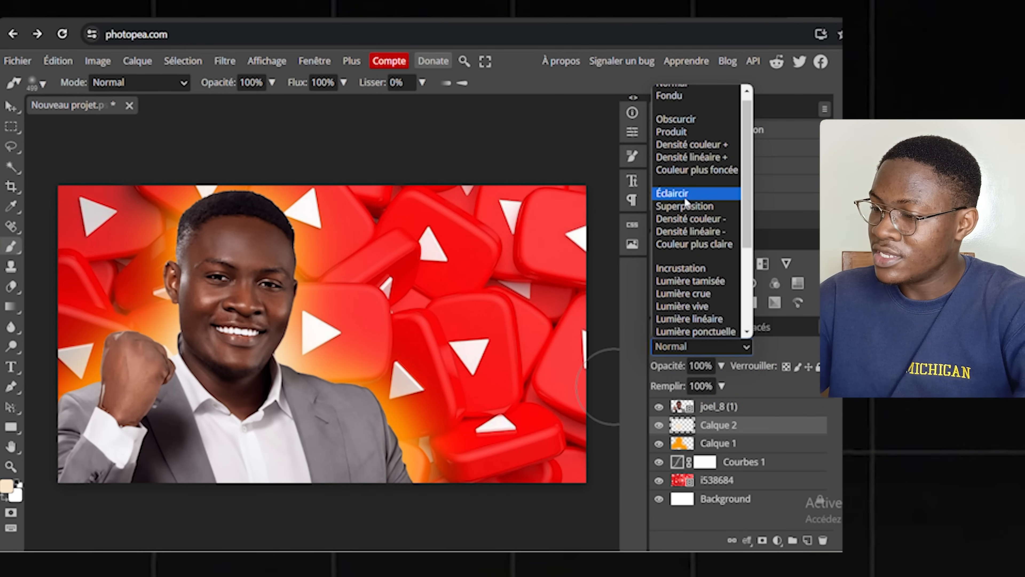
{"action": "left_click", "coordinate": [685, 206]}
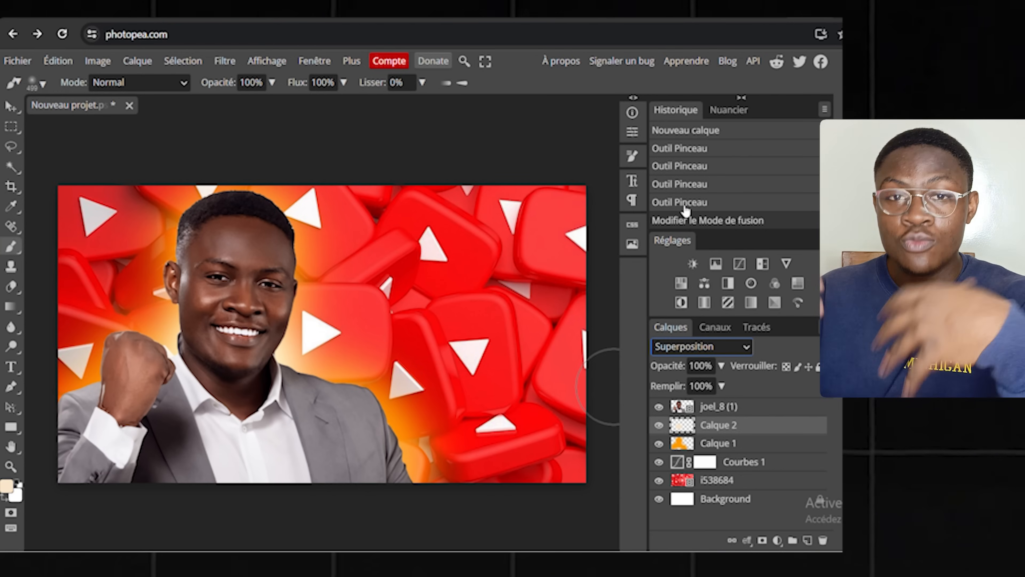
Enable the inner glow (Lueur interne) layer style on the portrait layer, previewing it off and on
{"action": "left_click", "coordinate": [736, 408]}
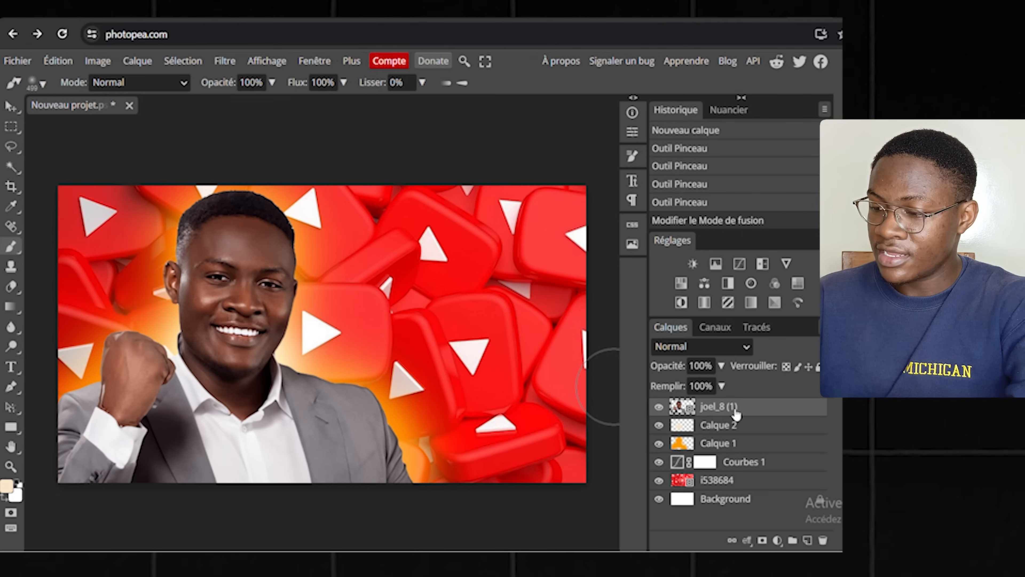
{"action": "right_click", "coordinate": [735, 408]}
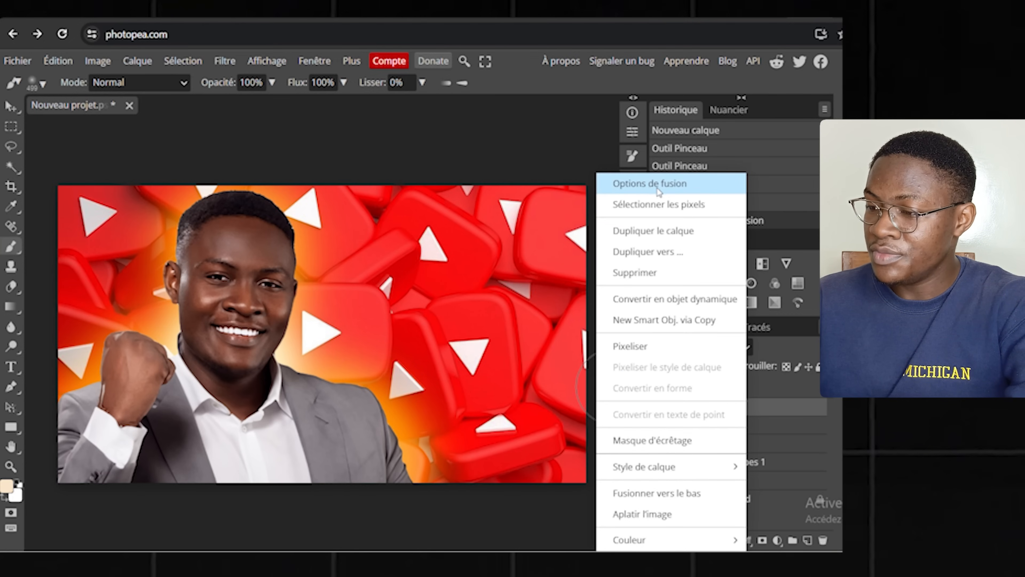
{"action": "left_click", "coordinate": [644, 187]}
{"action": "left_click_drag", "start_coordinate": [373, 170], "coordinate": [812, 147]}
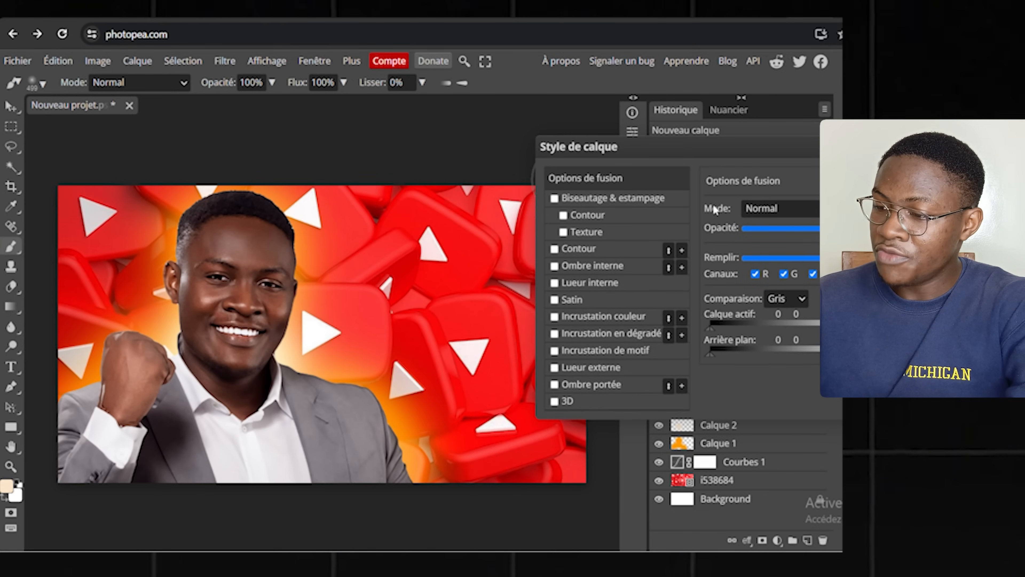
{"action": "left_click", "coordinate": [580, 285]}
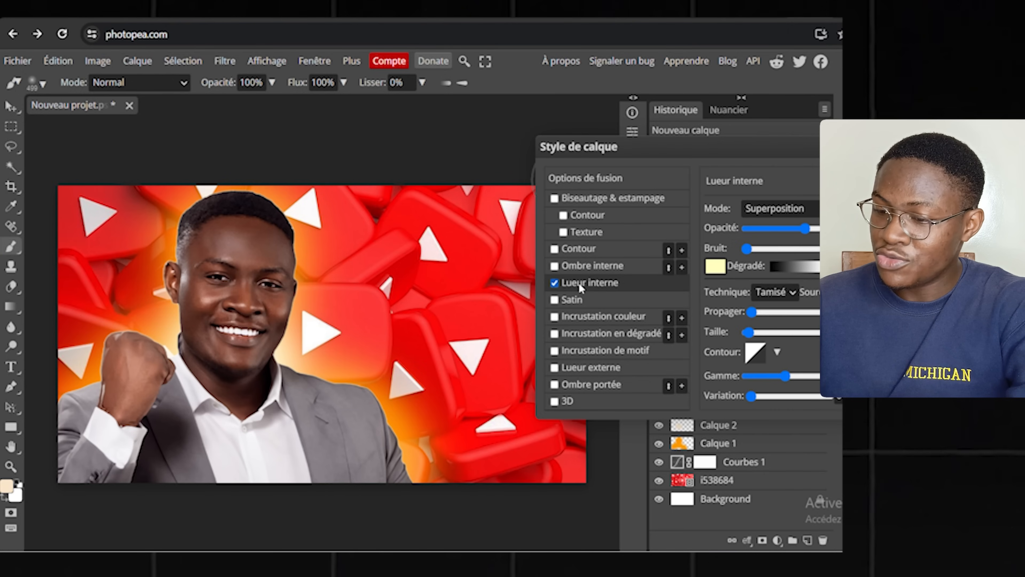
{"action": "left_click", "coordinate": [554, 283]}
{"action": "left_click", "coordinate": [555, 283]}
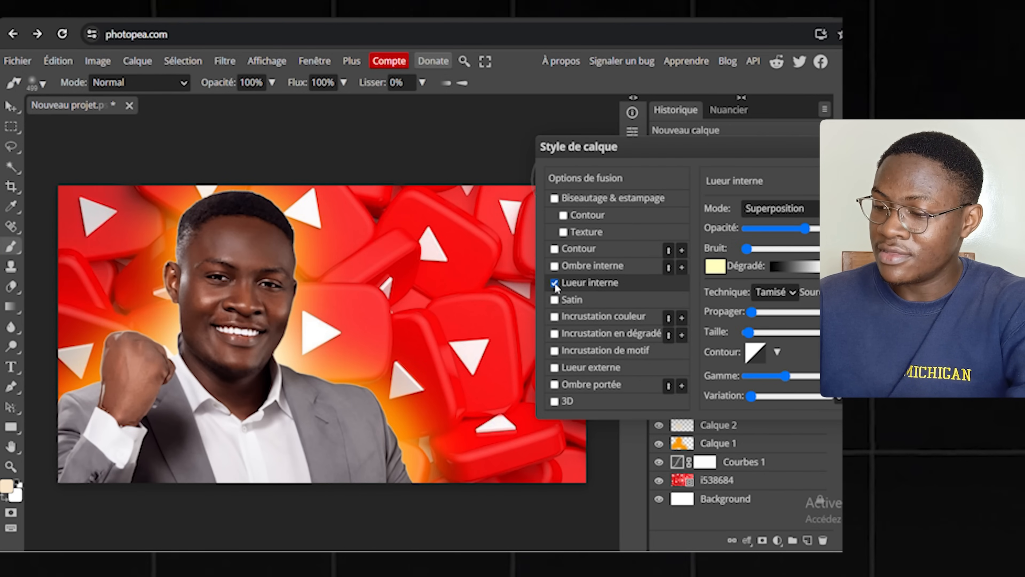
Change the inner glow's colour to orange and slightly increase its size
{"action": "left_click", "coordinate": [713, 267]}
{"action": "left_click", "coordinate": [384, 441]}
{"action": "left_click_drag", "start_coordinate": [385, 444], "coordinate": [386, 446]}
{"action": "left_click_drag", "start_coordinate": [361, 333], "coordinate": [377, 288]}
{"action": "left_click", "coordinate": [500, 298]}
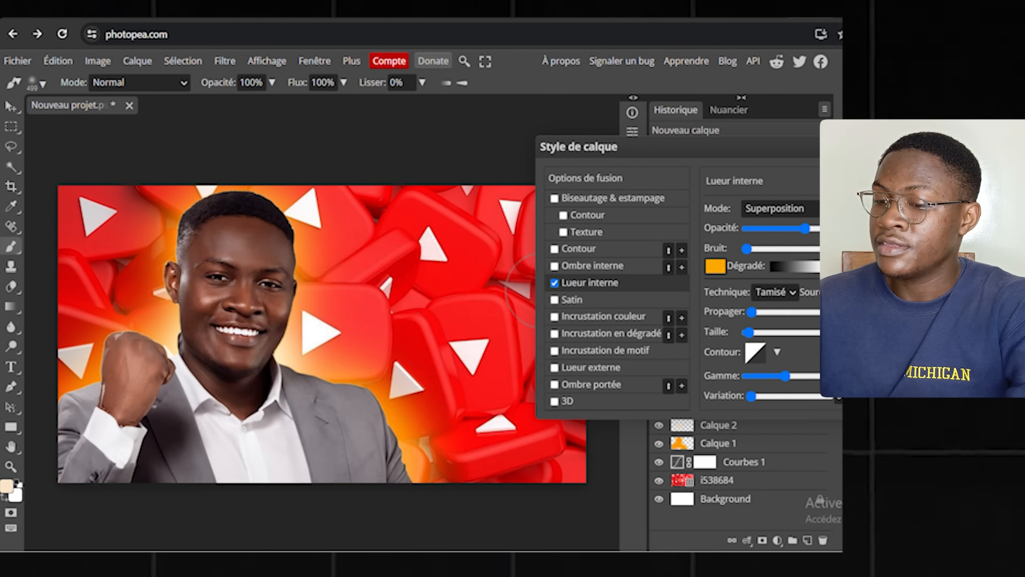
{"action": "left_click_drag", "start_coordinate": [749, 333], "coordinate": [759, 340]}
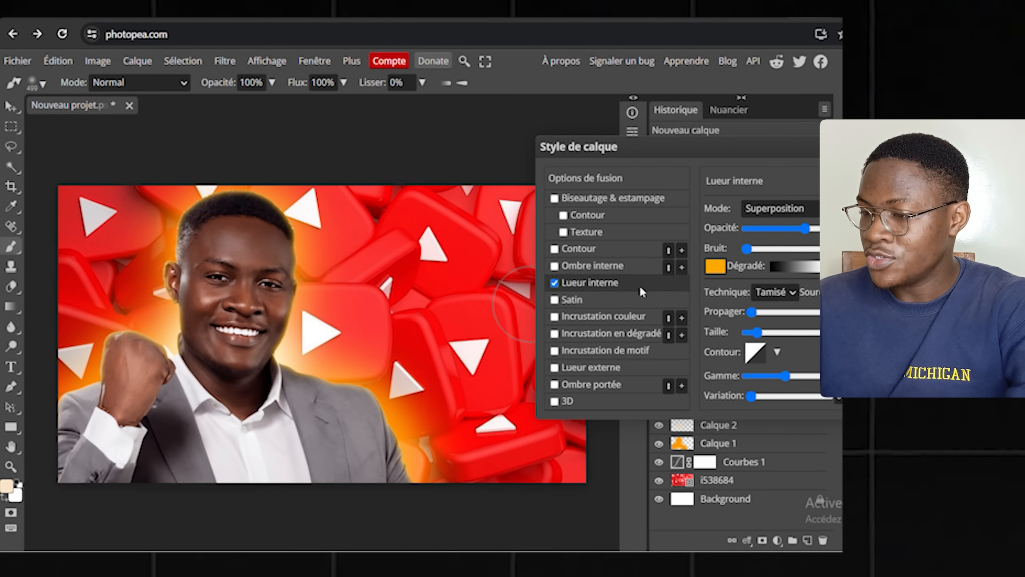
Add a thin white (ffffff) outer stroke (Contour) to the portrait and apply the layer style
{"action": "left_click", "coordinate": [558, 251]}
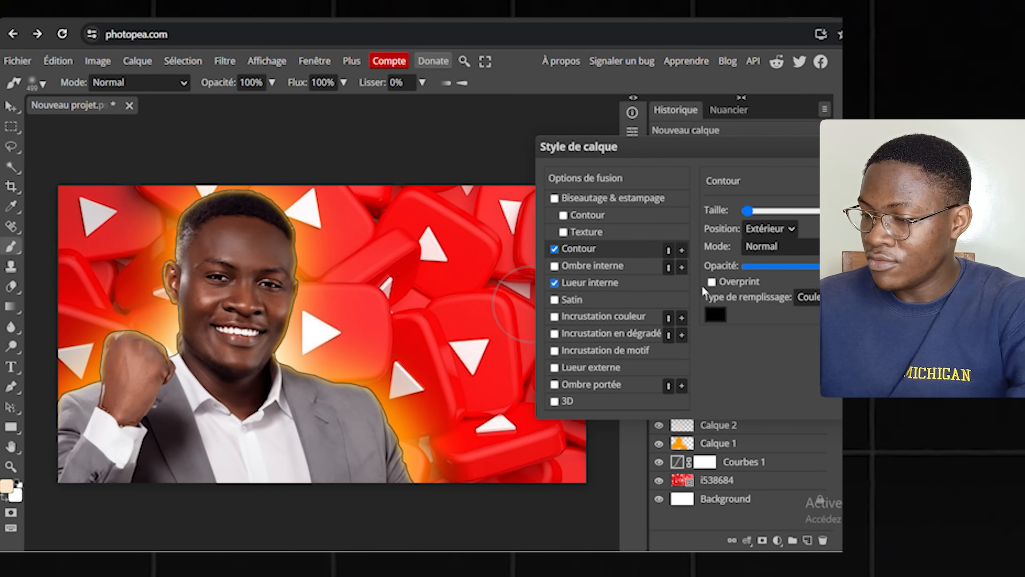
{"action": "left_click", "coordinate": [715, 316]}
{"action": "left_click_drag", "start_coordinate": [243, 307], "coordinate": [194, 274]}
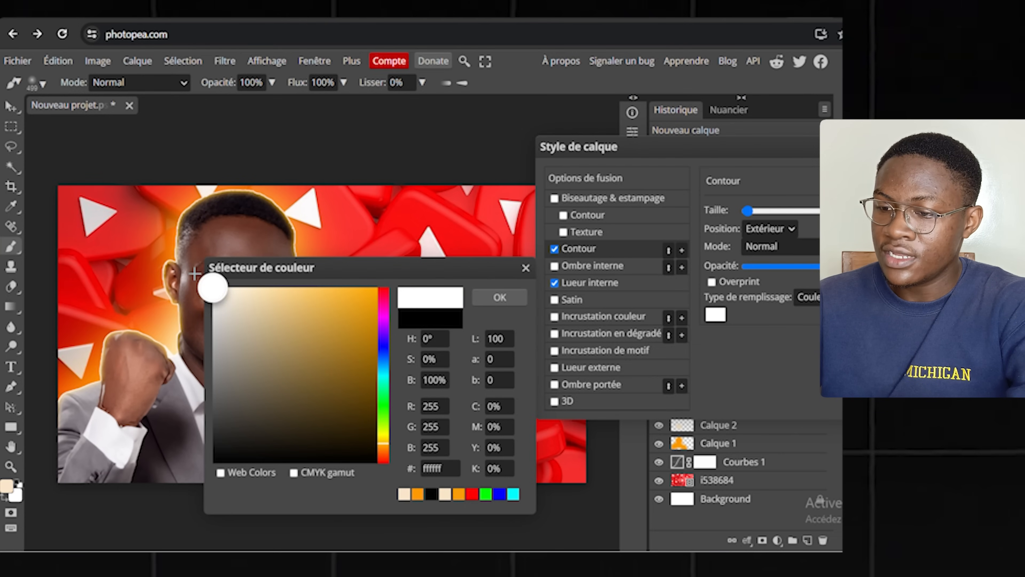
{"action": "left_click", "coordinate": [490, 298]}
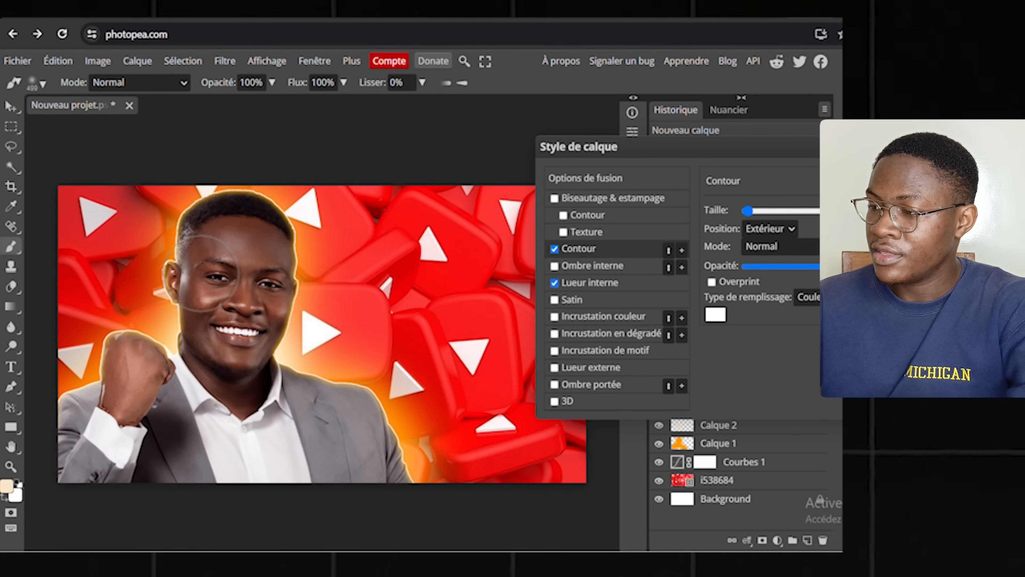
{"action": "key", "text": "Return"}
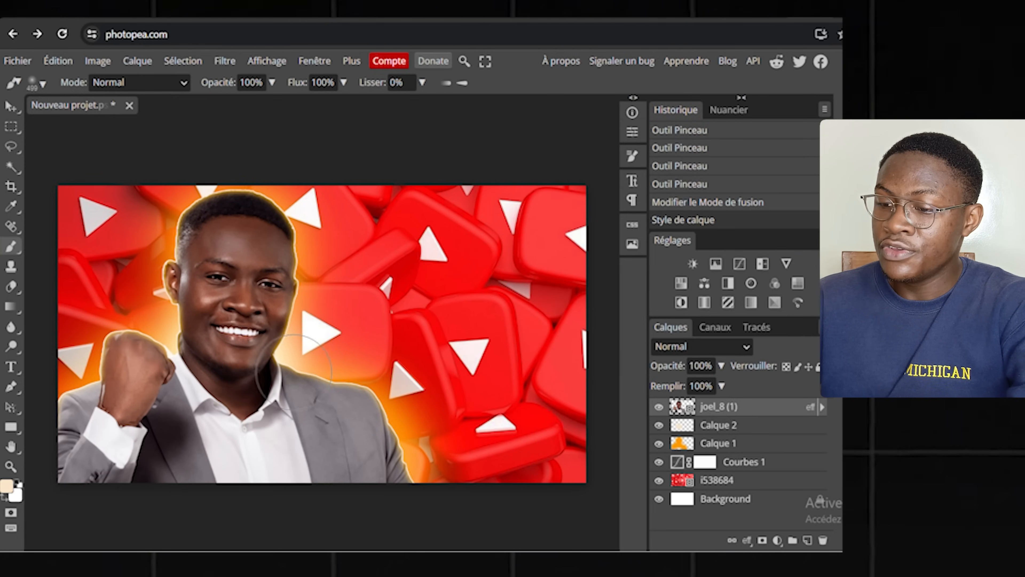
Convert the portrait layer's effects into separate layers and toggle the inner glow layer's visibility off and on
{"action": "scroll", "coordinate": [242, 374], "scroll_direction": "up", "scroll_amount": 3}
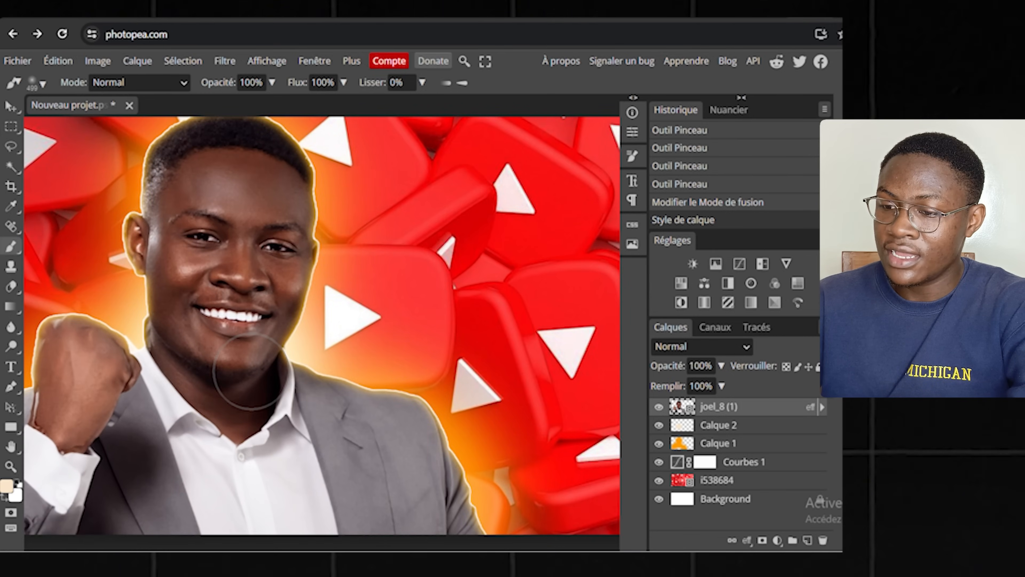
{"action": "scroll", "coordinate": [253, 372], "scroll_direction": "down", "scroll_amount": 3}
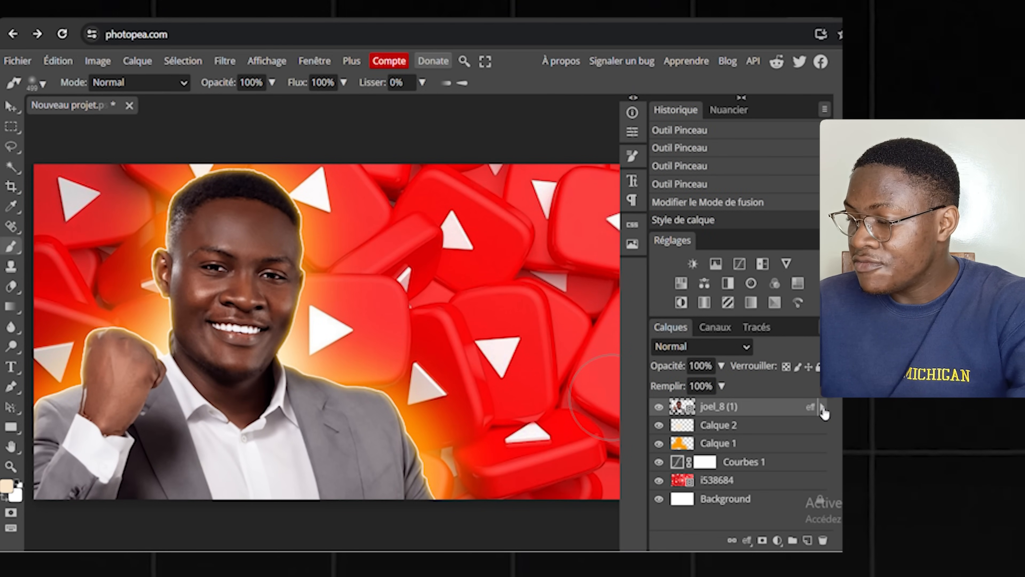
{"action": "left_click", "coordinate": [822, 407]}
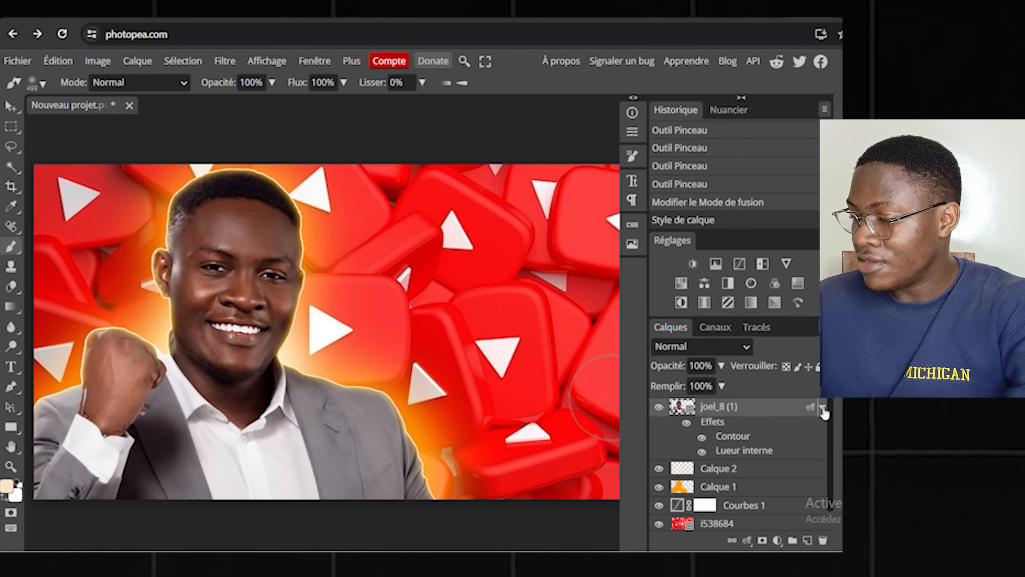
{"action": "right_click", "coordinate": [724, 426]}
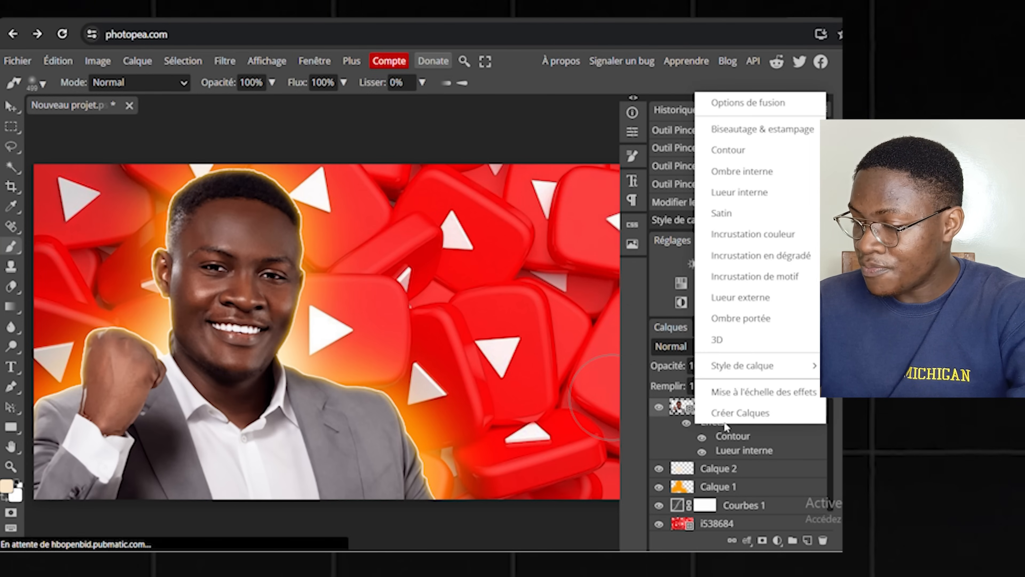
{"action": "left_click", "coordinate": [725, 416]}
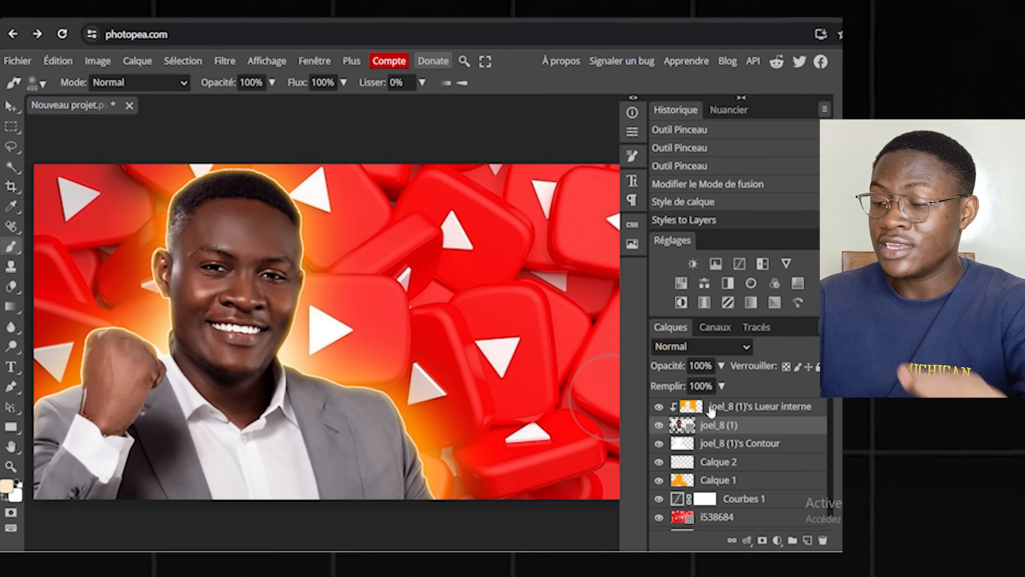
{"action": "left_click", "coordinate": [659, 407]}
{"action": "left_click", "coordinate": [659, 408]}
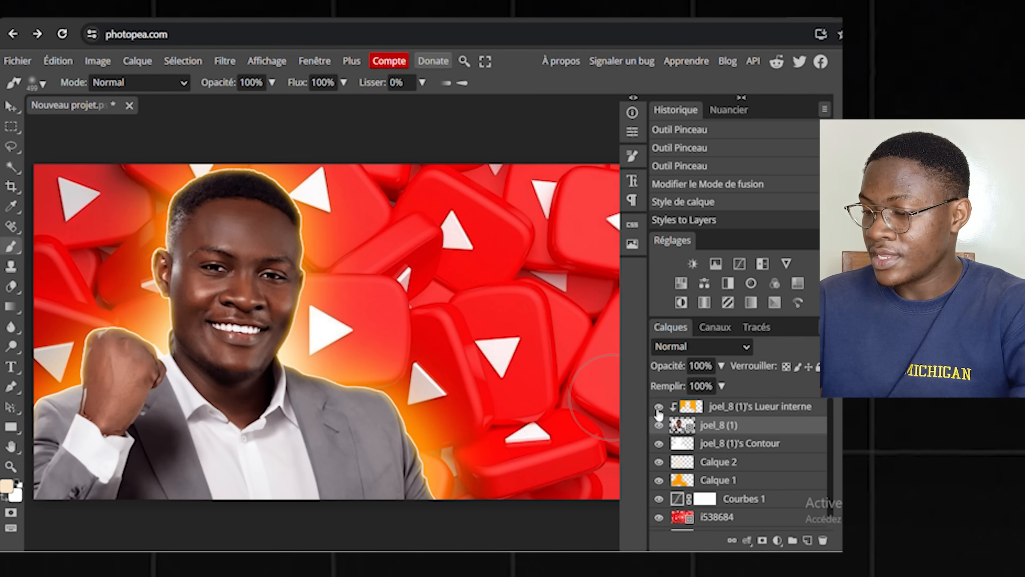
Preview the portrait's white Contour layer off and on, and add a pixel mask to that layer
{"action": "left_click", "coordinate": [658, 445]}
{"action": "left_click", "coordinate": [658, 445]}
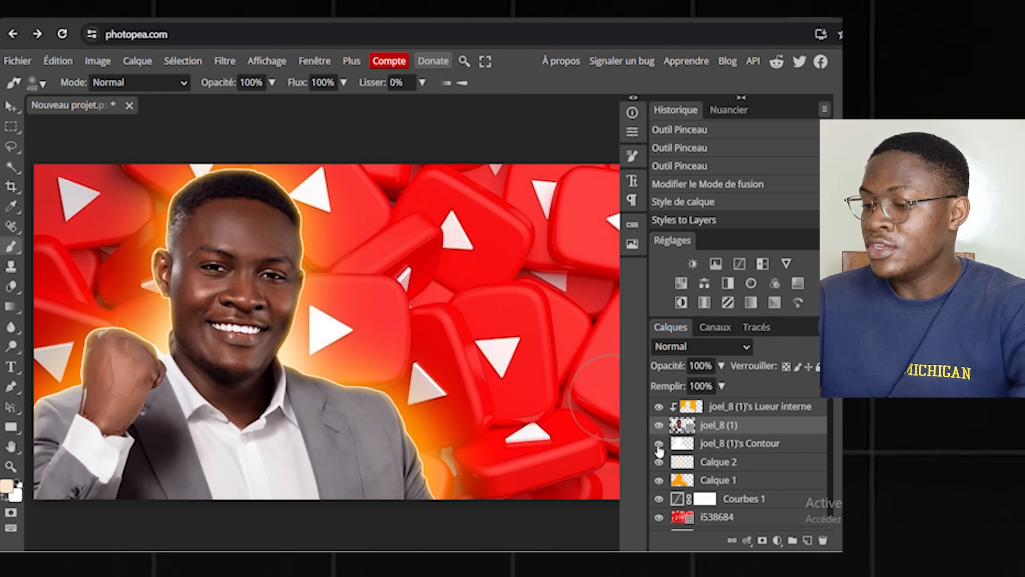
{"action": "left_click", "coordinate": [722, 448]}
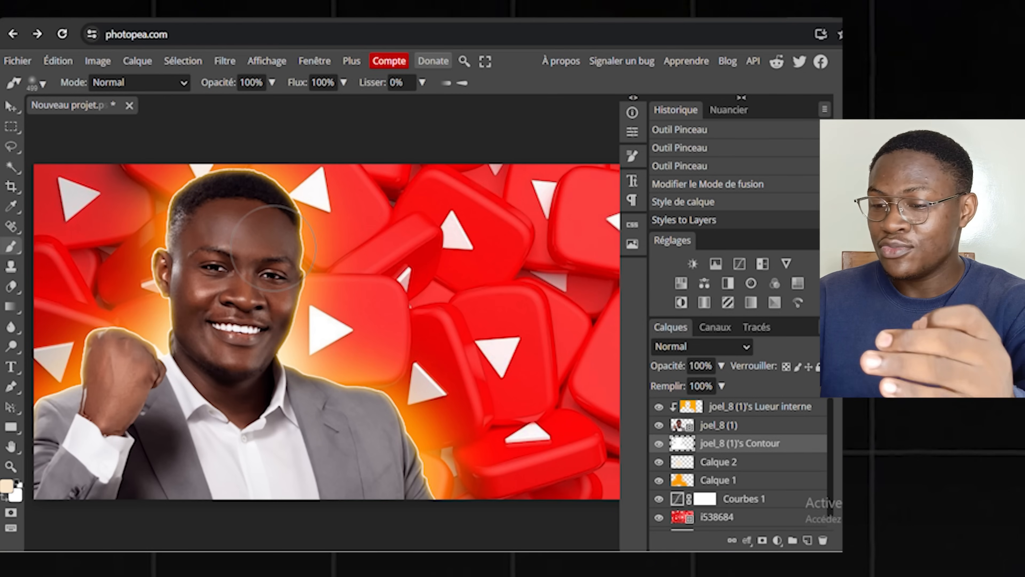
{"action": "left_click", "coordinate": [762, 540]}
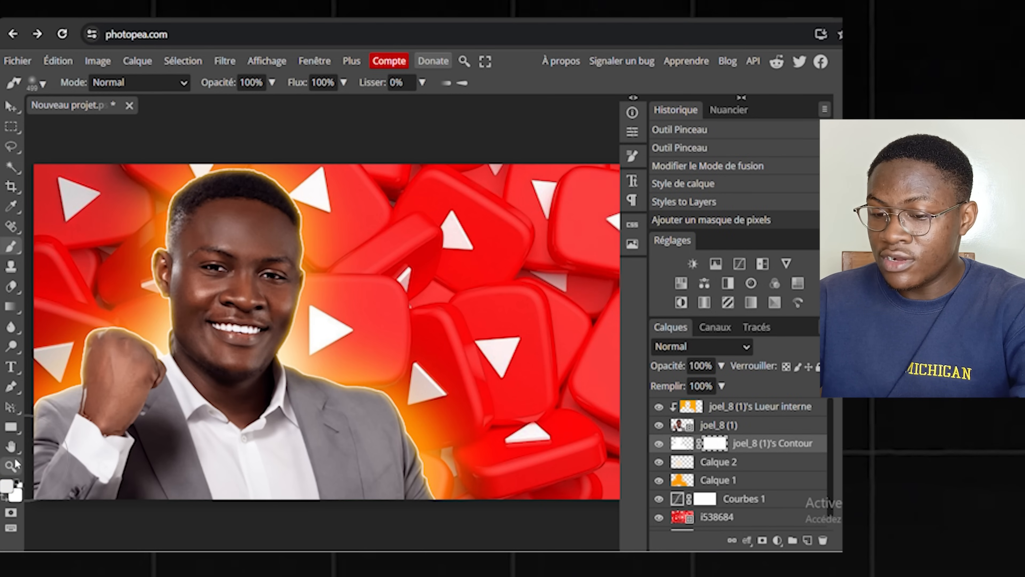
Set the brush's foreground colour to black (000000) and its size to 412 px
{"action": "left_click", "coordinate": [9, 492]}
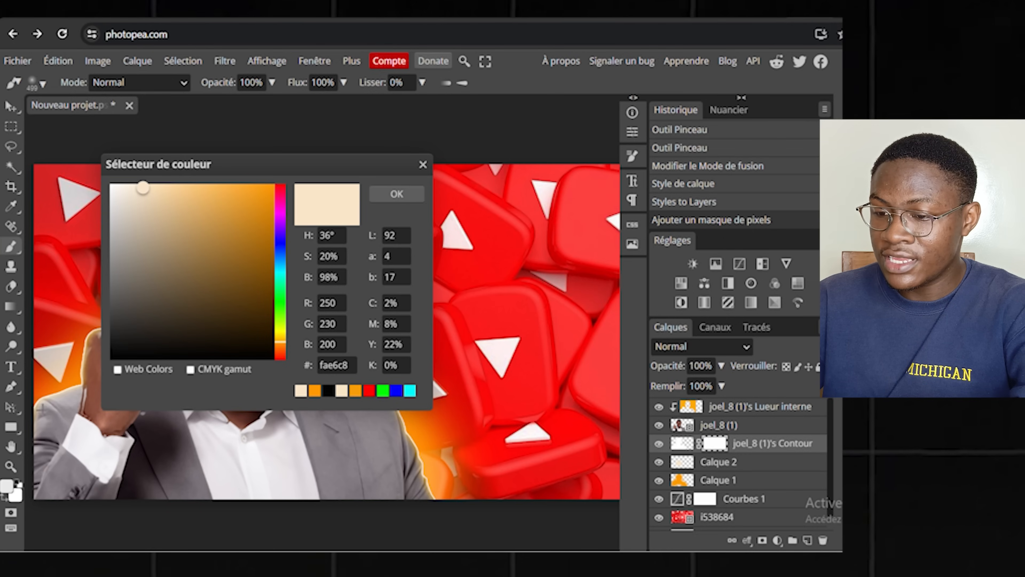
{"action": "left_click", "coordinate": [199, 333]}
{"action": "left_click_drag", "start_coordinate": [199, 333], "coordinate": [273, 358]}
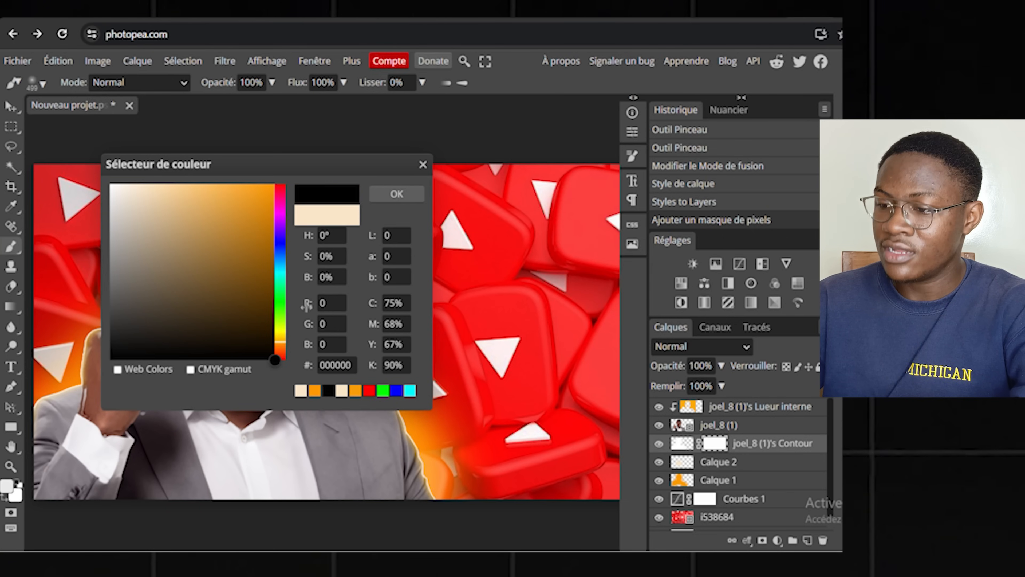
{"action": "left_click", "coordinate": [393, 195]}
{"action": "right_click", "coordinate": [239, 327]}
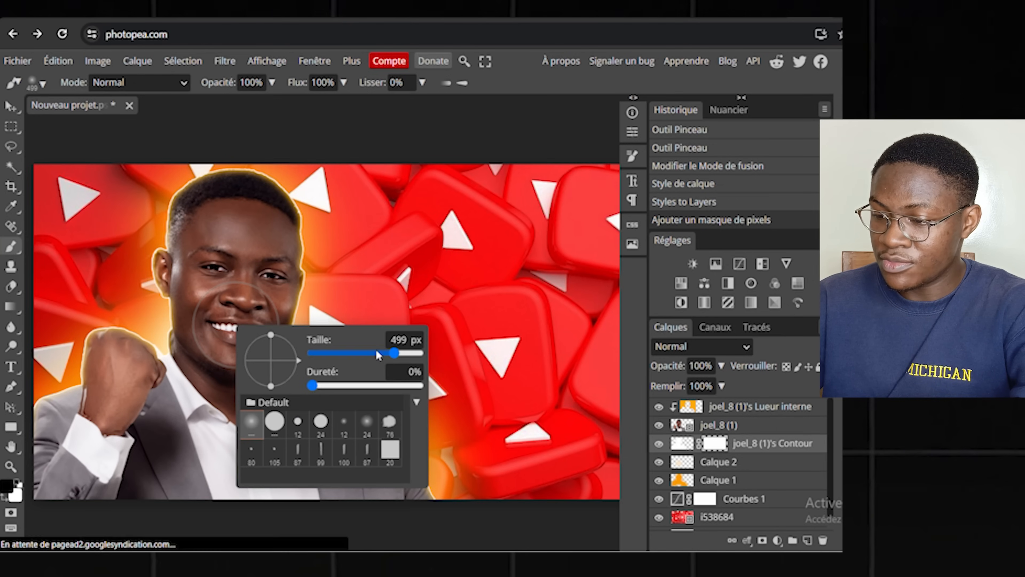
{"action": "left_click_drag", "start_coordinate": [397, 354], "coordinate": [390, 355]}
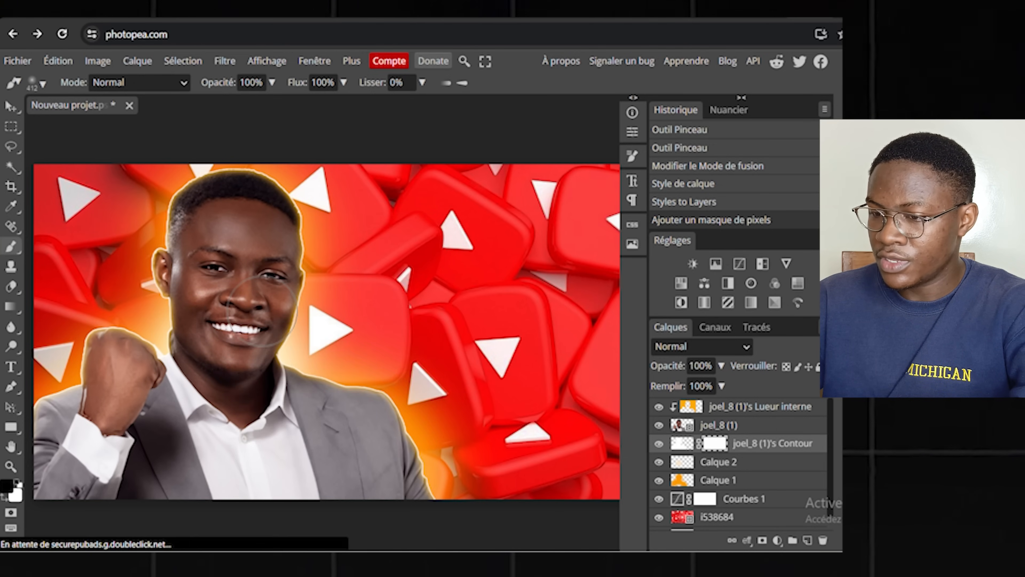
Paint black on the Contour mask over the head and face to soften the white outline, comparing the layer off and on
{"action": "scroll", "coordinate": [194, 239], "scroll_direction": "up", "scroll_amount": 2}
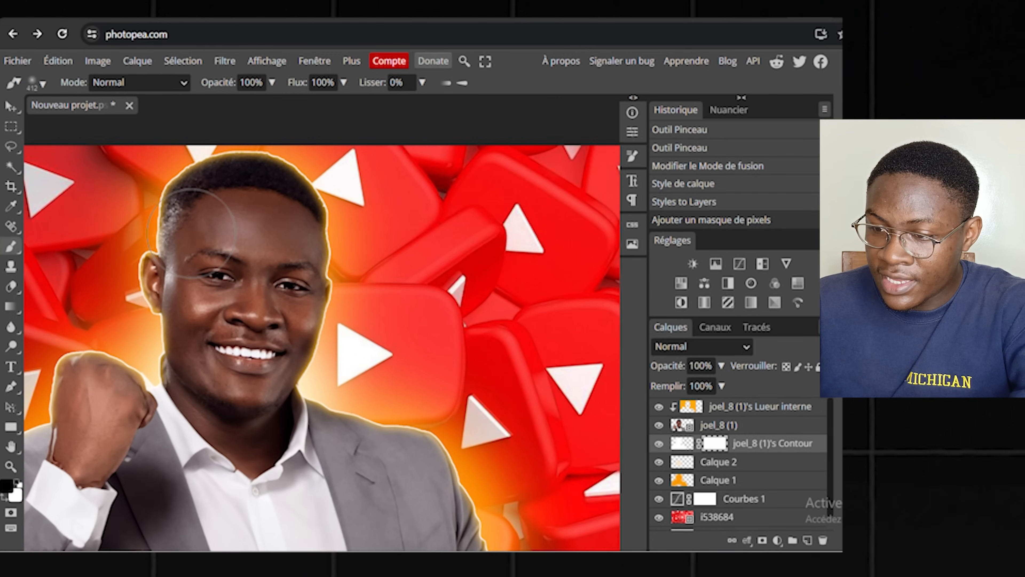
{"action": "left_click", "coordinate": [194, 230]}
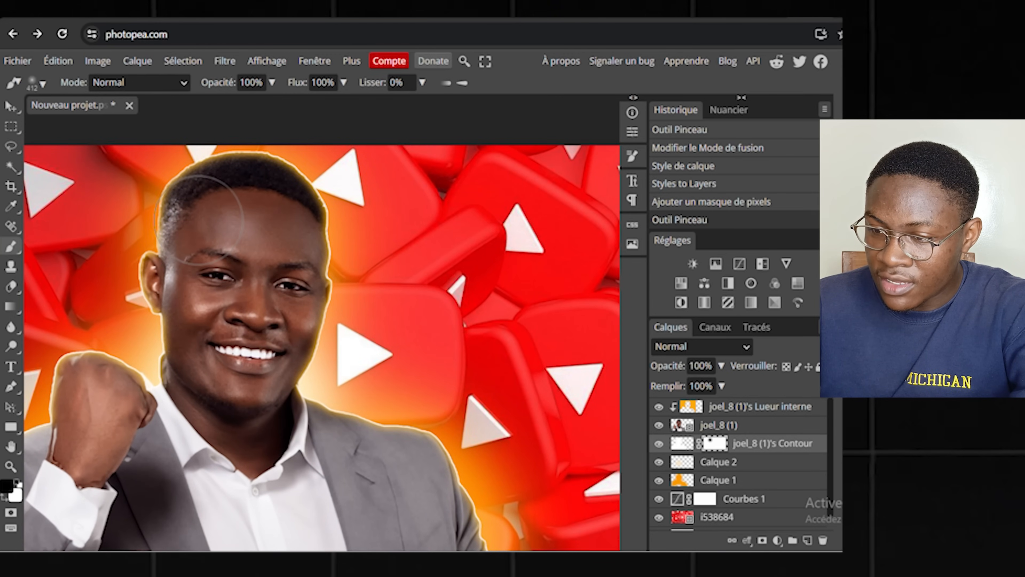
{"action": "left_click", "coordinate": [204, 220]}
{"action": "left_click", "coordinate": [217, 204]}
{"action": "left_click", "coordinate": [206, 204]}
{"action": "left_click", "coordinate": [242, 204]}
{"action": "left_click", "coordinate": [256, 204]}
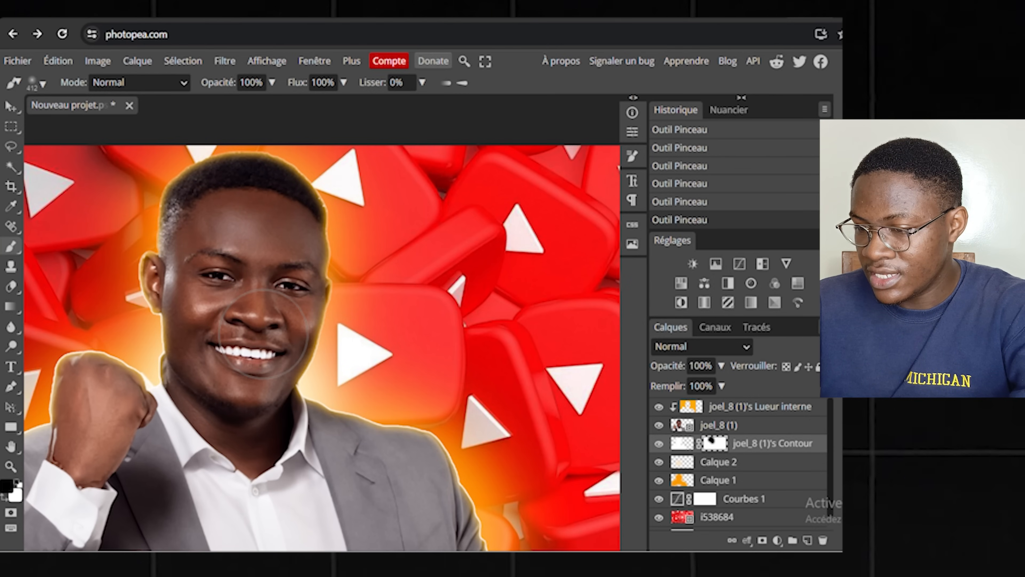
{"action": "scroll", "coordinate": [263, 334], "scroll_direction": "down", "scroll_amount": 1}
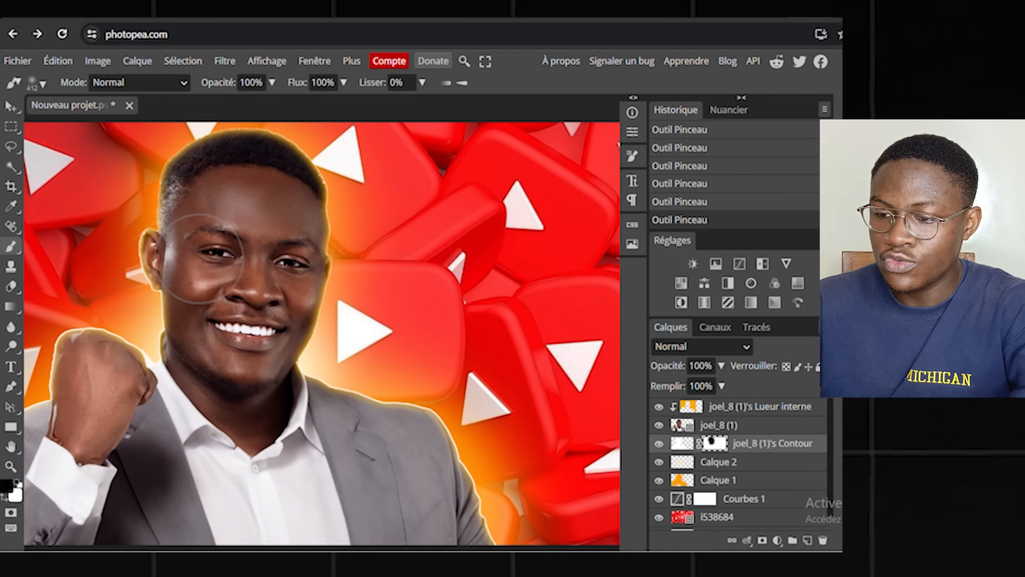
{"action": "scroll", "coordinate": [220, 270], "scroll_direction": "down", "scroll_amount": 2}
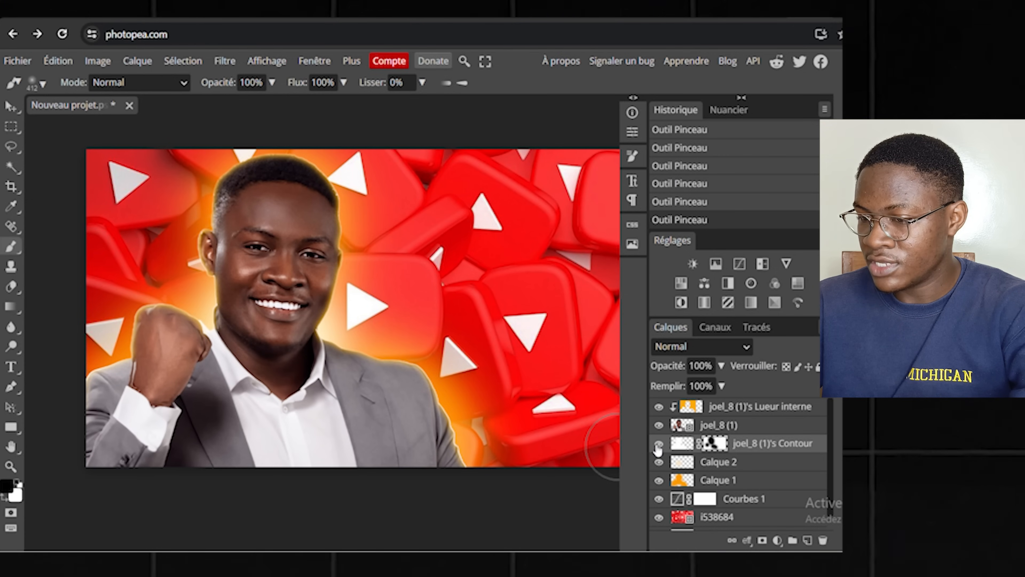
{"action": "left_click", "coordinate": [658, 445]}
{"action": "left_click", "coordinate": [658, 445]}
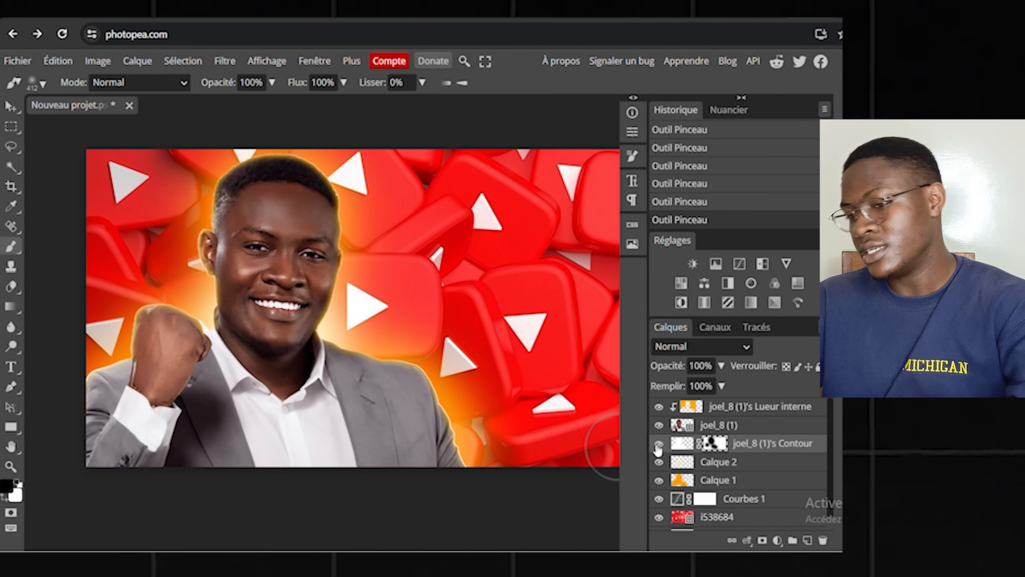
Add a pixel mask to the inner glow (Lueur interne) layer and paint it black over the jacket, forehead and face
{"action": "left_click", "coordinate": [732, 407]}
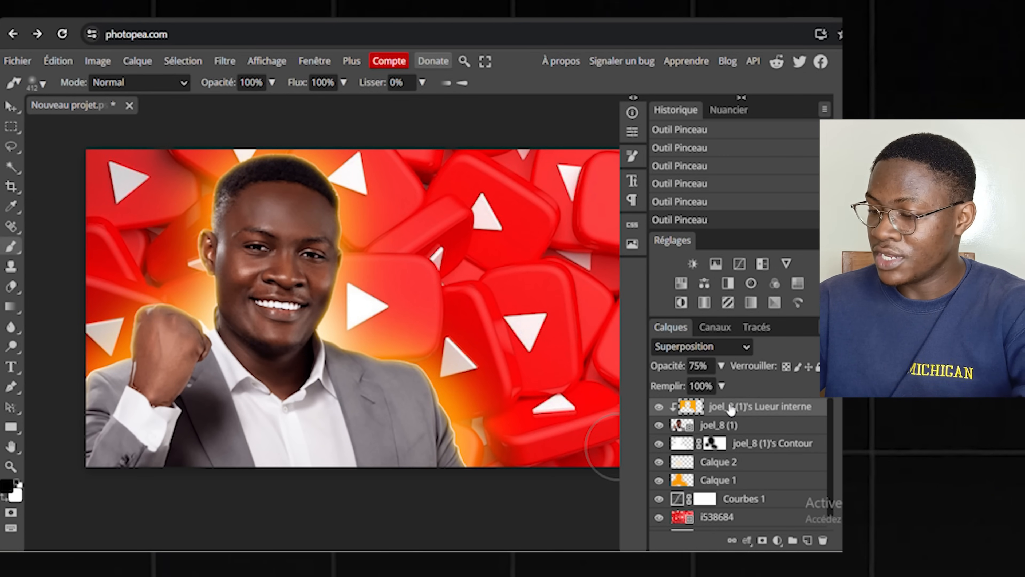
{"action": "left_click", "coordinate": [762, 541]}
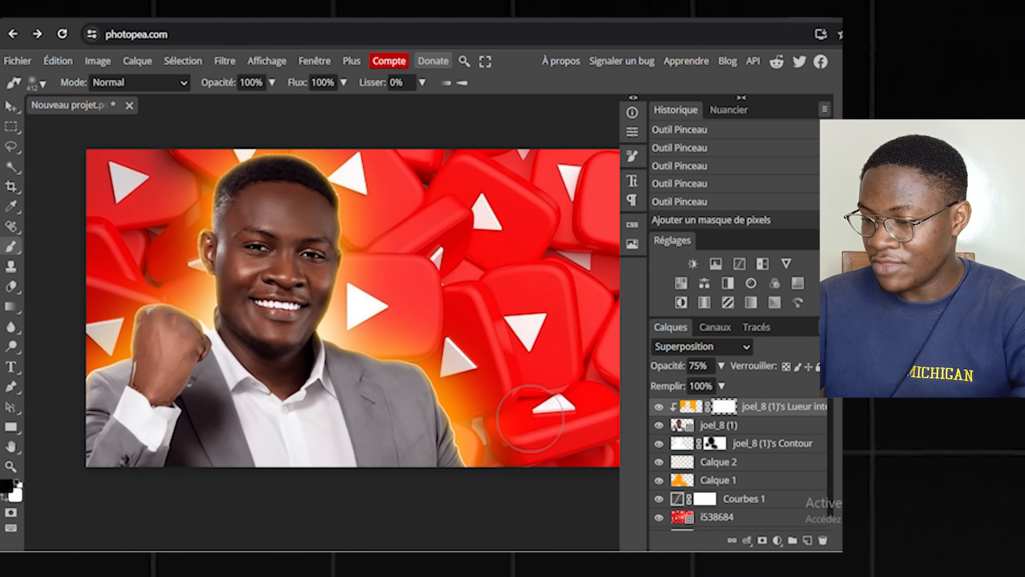
{"action": "scroll", "coordinate": [380, 405], "scroll_direction": "up", "scroll_amount": 3}
{"action": "left_click", "coordinate": [318, 381]}
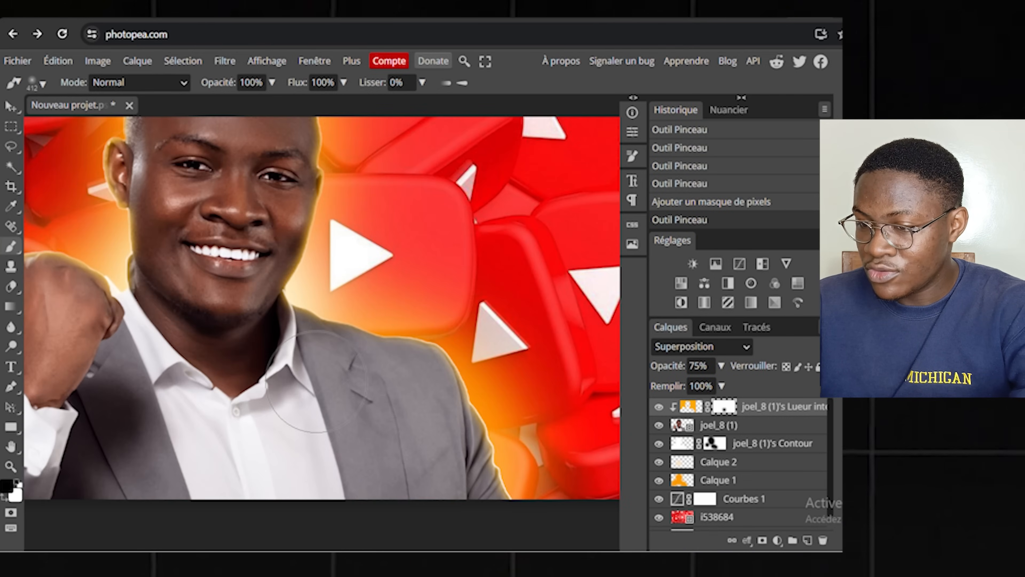
{"action": "scroll", "coordinate": [318, 382], "scroll_direction": "up", "scroll_amount": 3}
{"action": "scroll", "coordinate": [194, 227], "scroll_direction": "up", "scroll_amount": 1}
{"action": "left_click", "coordinate": [196, 220]}
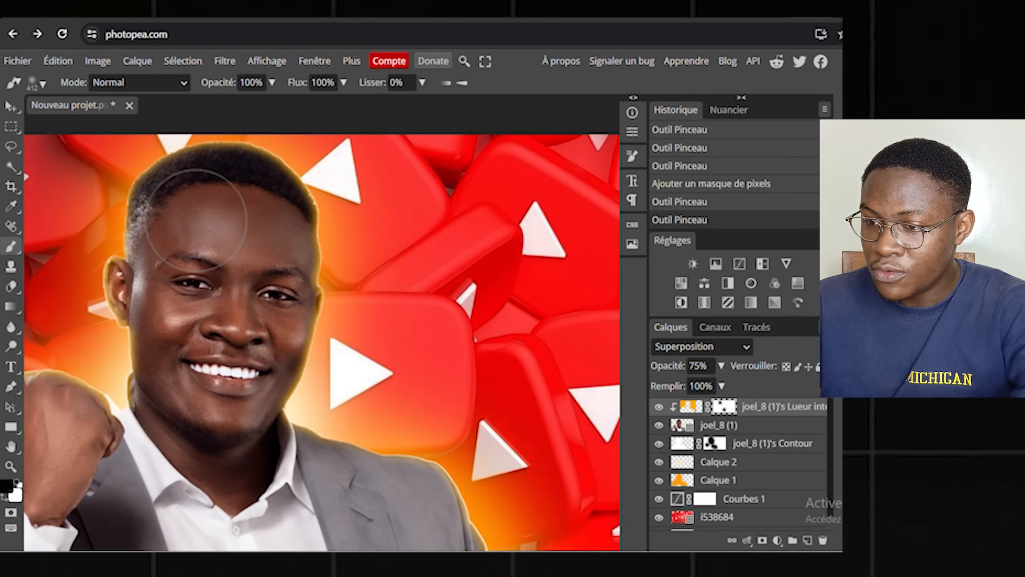
{"action": "left_click", "coordinate": [214, 209]}
{"action": "left_click", "coordinate": [246, 309]}
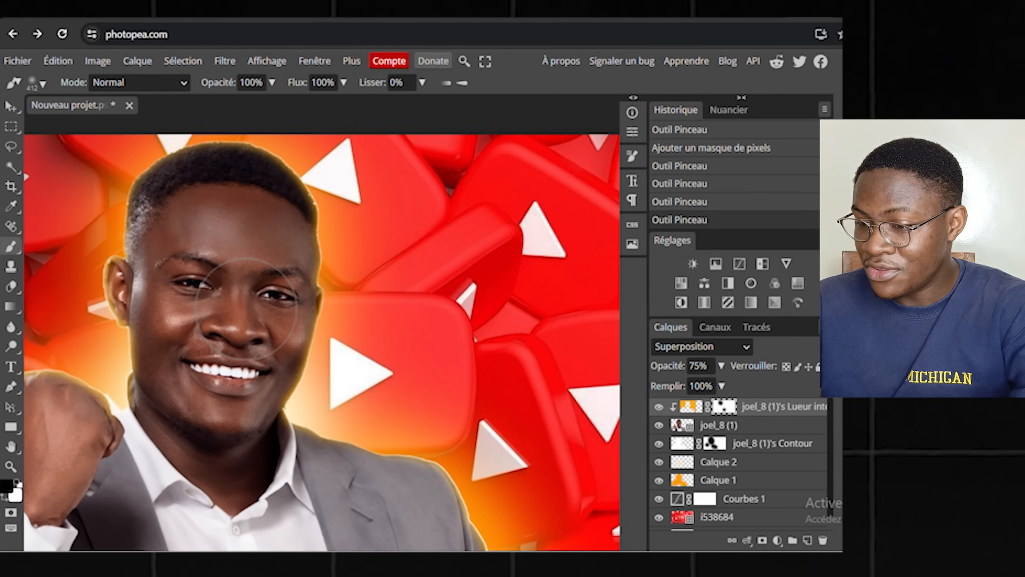
{"action": "left_click", "coordinate": [247, 309]}
{"action": "left_click", "coordinate": [211, 346]}
Compare the portrait with the masked inner glow layer hidden and shown
{"action": "scroll", "coordinate": [211, 345], "scroll_direction": "down", "scroll_amount": 1}
{"action": "scroll", "coordinate": [211, 345], "scroll_direction": "down", "scroll_amount": 1}
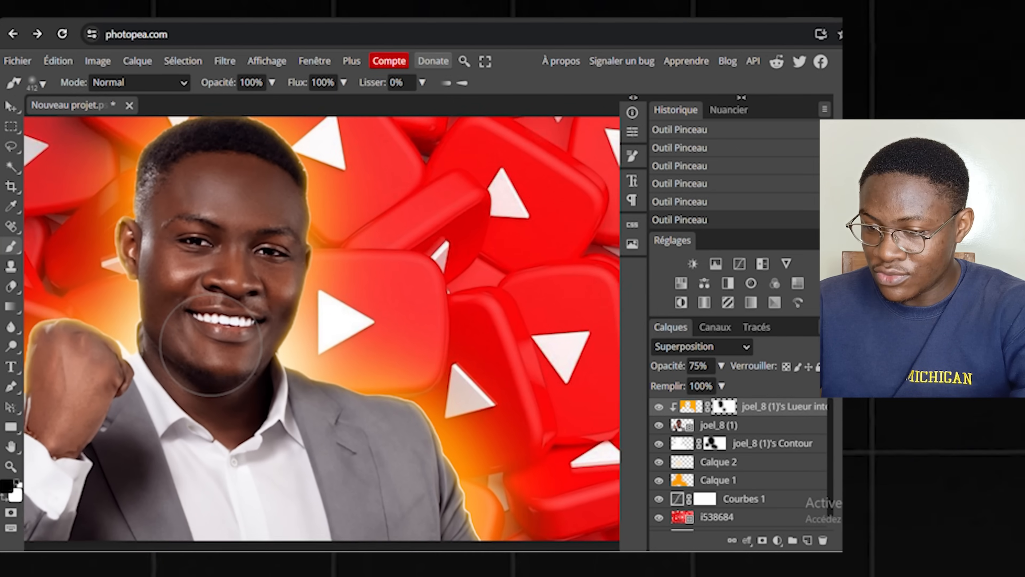
{"action": "scroll", "coordinate": [211, 345], "scroll_direction": "down", "scroll_amount": 1}
{"action": "scroll", "coordinate": [185, 369], "scroll_direction": "down", "scroll_amount": 1}
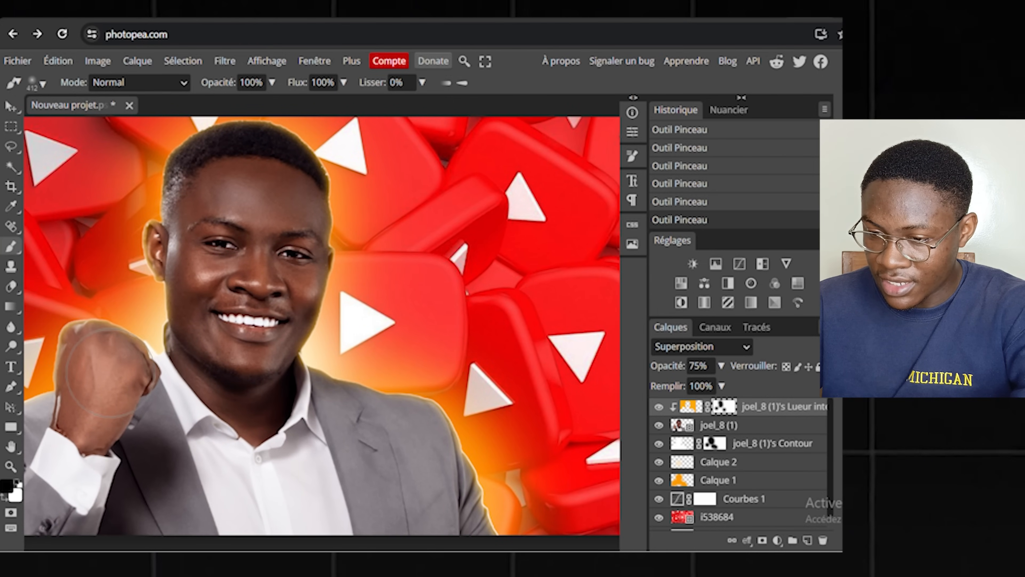
{"action": "scroll", "coordinate": [185, 369], "scroll_direction": "down", "scroll_amount": 2}
{"action": "left_click", "coordinate": [659, 407]}
{"action": "left_click", "coordinate": [659, 407]}
{"action": "left_click", "coordinate": [658, 407]}
{"action": "left_click", "coordinate": [659, 406]}
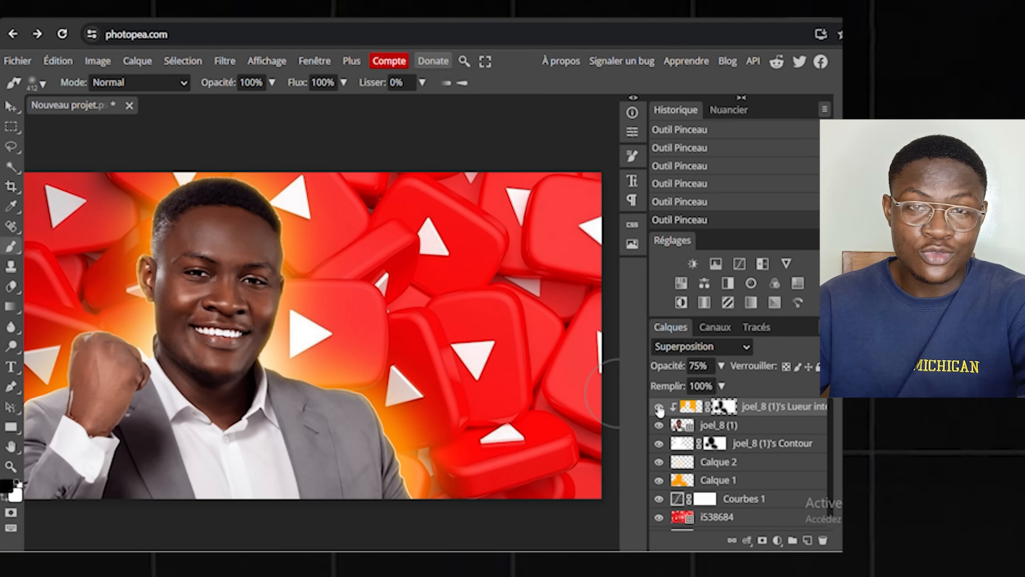
Create a new top layer and dab one soft orange brush spot on the background beside the portrait
{"action": "left_click", "coordinate": [808, 540]}
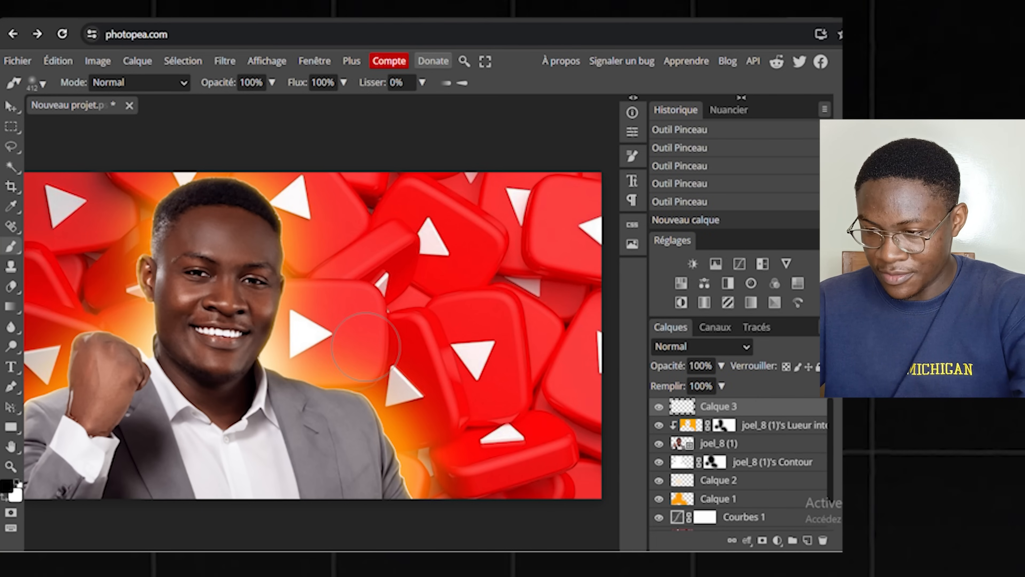
{"action": "left_click", "coordinate": [15, 492]}
{"action": "left_click_drag", "start_coordinate": [266, 206], "coordinate": [273, 190]}
{"action": "left_click", "coordinate": [397, 194]}
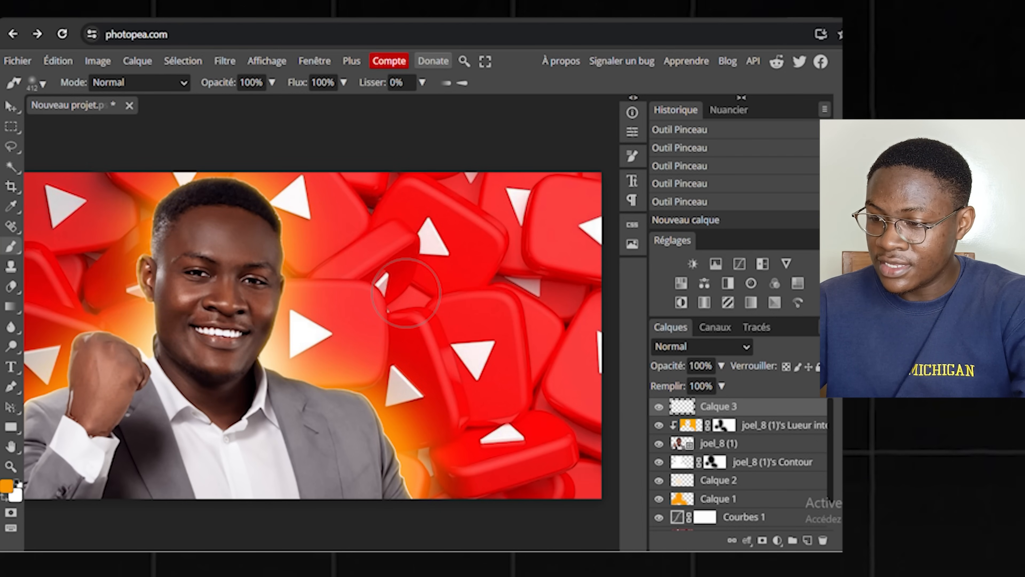
{"action": "left_click", "coordinate": [405, 293]}
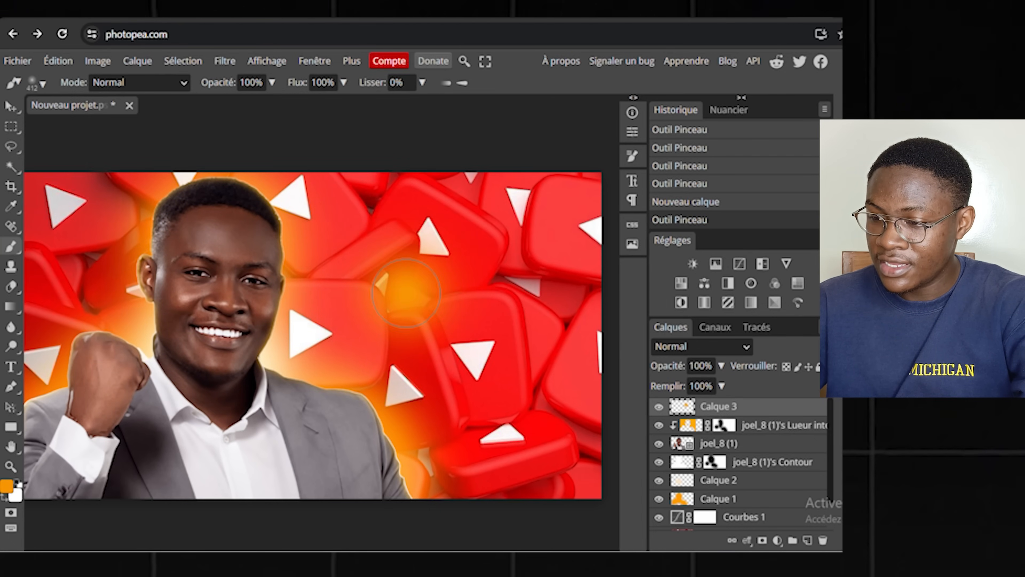
Create another layer and dab a small pale cream spot with an 80 px brush at the centre of the orange spot
{"action": "left_click", "coordinate": [807, 540]}
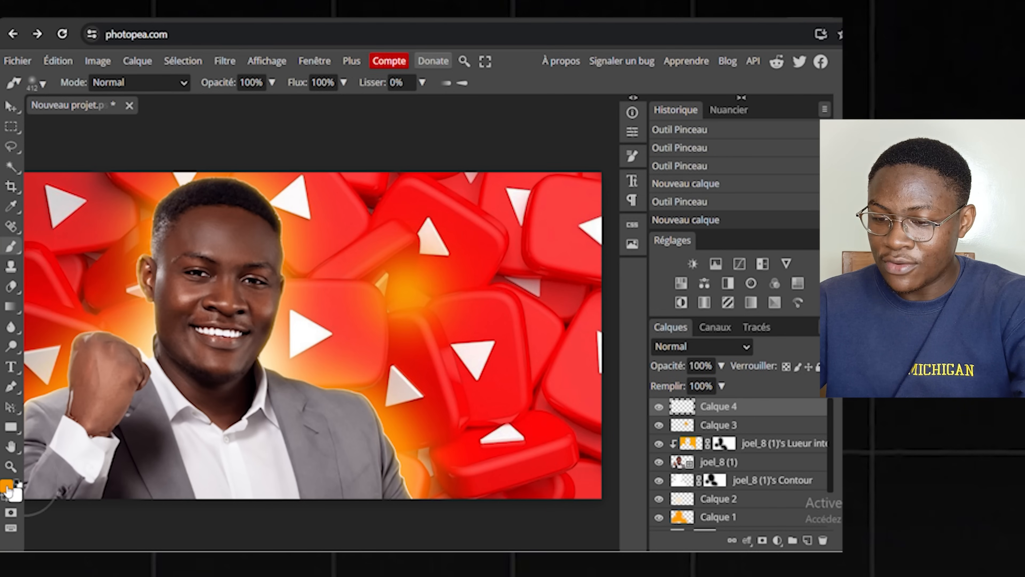
{"action": "left_click", "coordinate": [6, 487]}
{"action": "left_click", "coordinate": [113, 222]}
{"action": "left_click", "coordinate": [396, 194]}
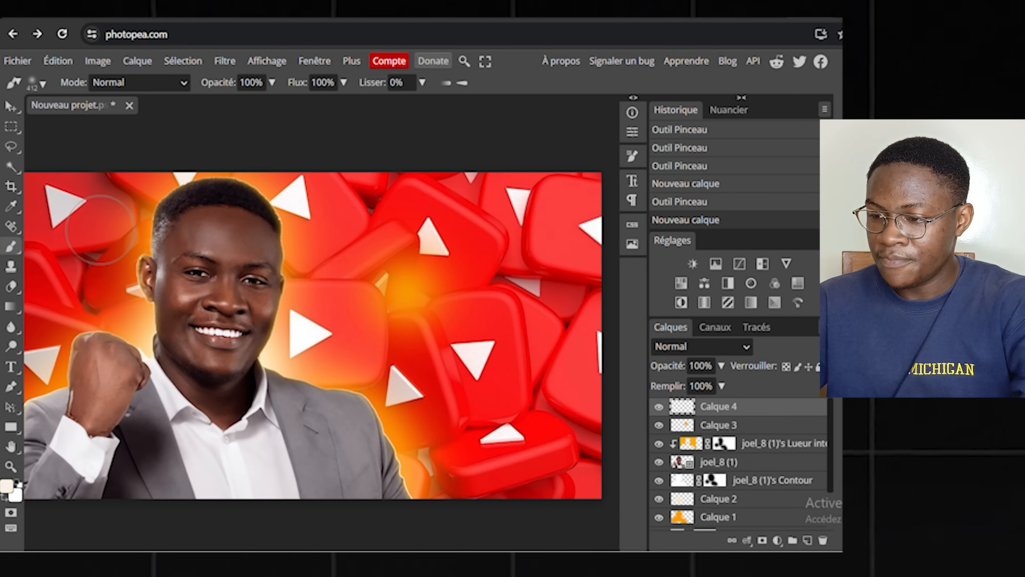
{"action": "right_click", "coordinate": [404, 288]}
{"action": "mouse_move", "coordinate": [518, 318]}
{"action": "left_mouse_down"}
{"action": "mouse_move", "coordinate": [509, 317]}
{"action": "mouse_move", "coordinate": [529, 318]}
{"action": "left_mouse_up"}
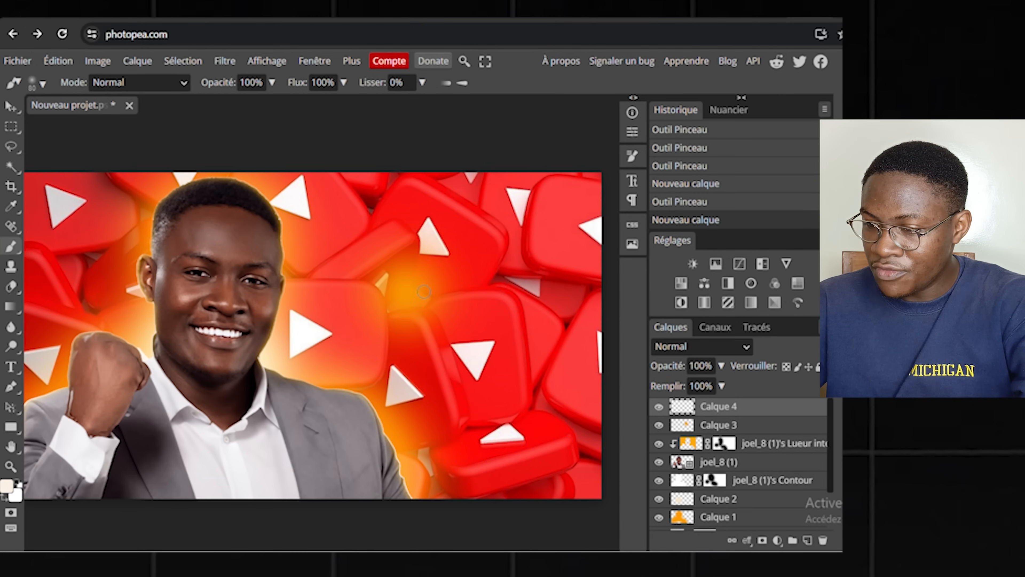
{"action": "left_click", "coordinate": [407, 290]}
Select both spot layers and free-transform them into a smaller, flattened glow tilted along the edge of the jacket's shoulder
{"action": "key", "text": "v"}
{"action": "left_click", "coordinate": [592, 370]}
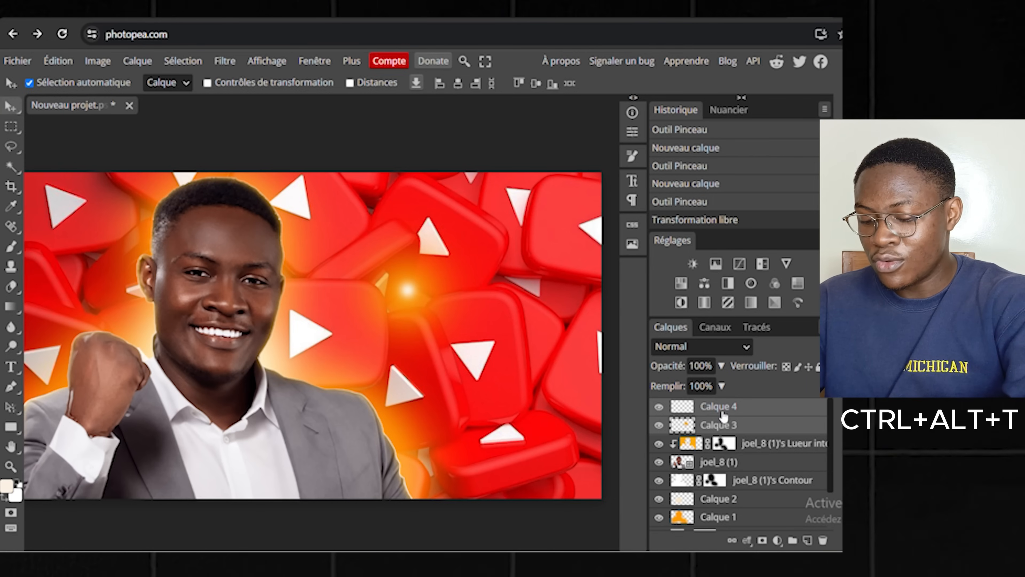
{"action": "key", "text": "ctrl+alt+t"}
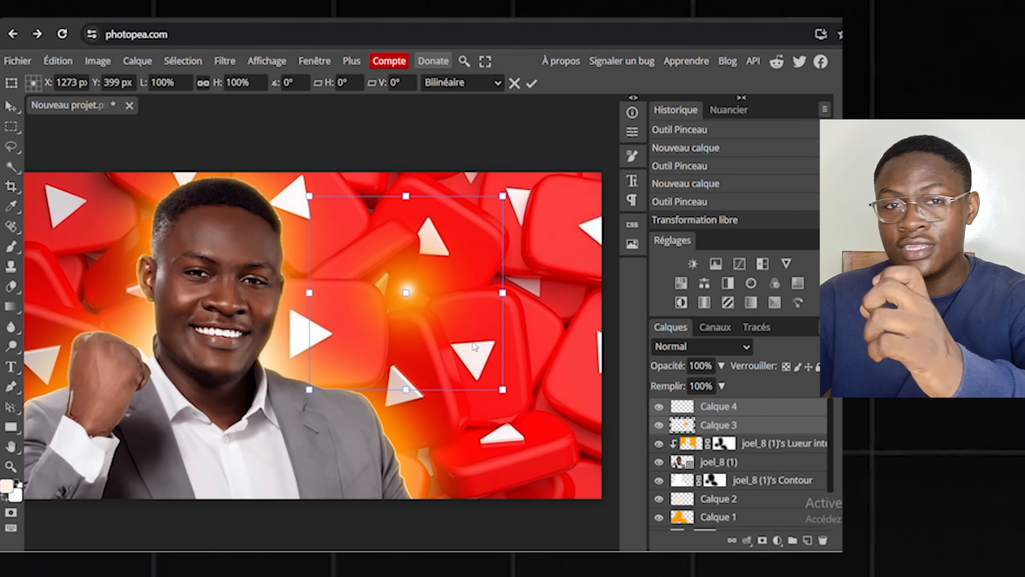
{"action": "left_click_drag", "start_coordinate": [432, 323], "coordinate": [347, 406]}
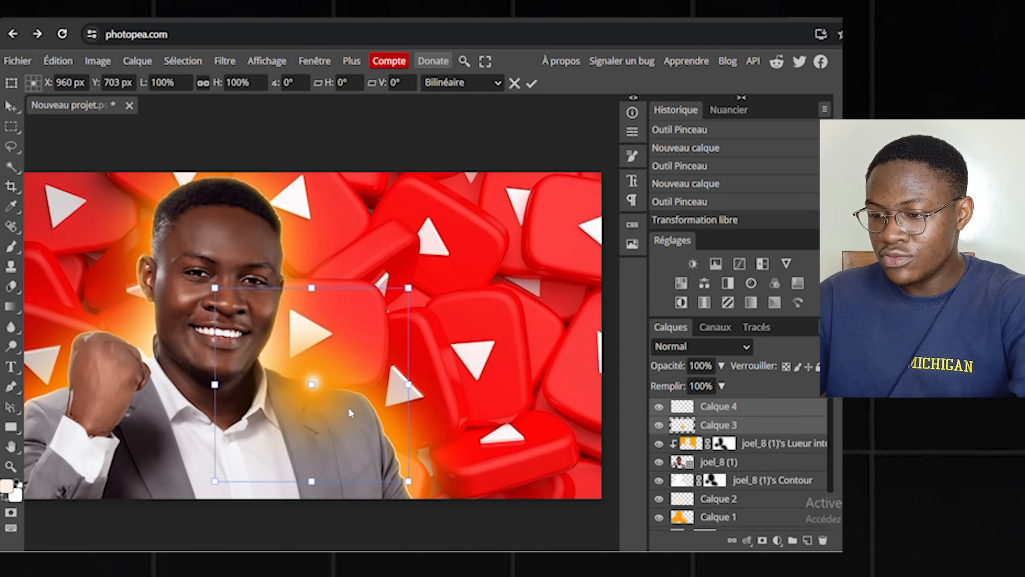
{"action": "left_click_drag", "start_coordinate": [214, 481], "coordinate": [203, 392]}
{"action": "left_click_drag", "start_coordinate": [349, 351], "coordinate": [357, 401]}
{"action": "left_click_drag", "start_coordinate": [316, 445], "coordinate": [300, 441]}
{"action": "left_click_drag", "start_coordinate": [214, 398], "coordinate": [239, 397]}
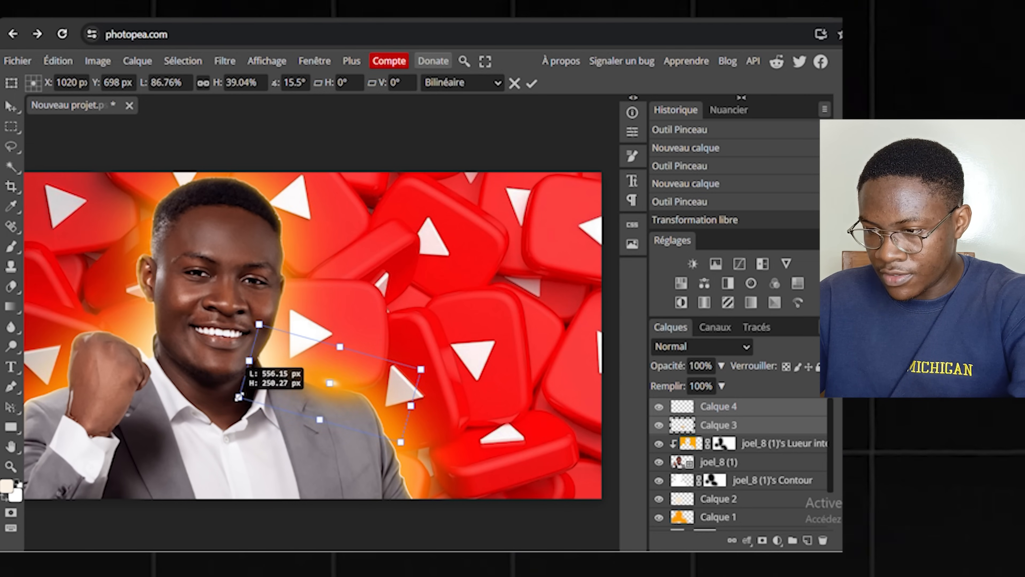
{"action": "key", "text": "Return"}
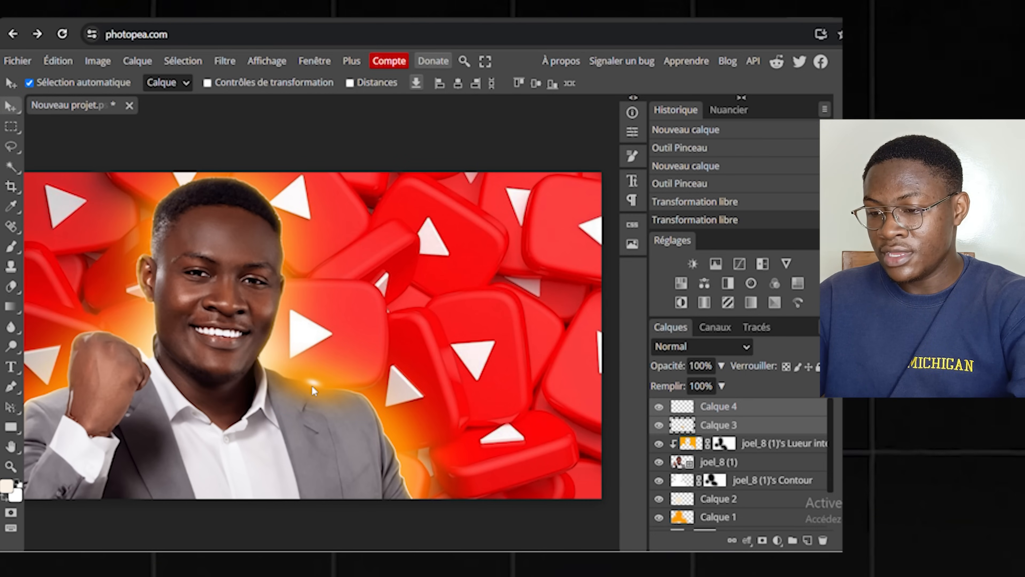
Duplicate both glow spot layers, place the copy on the upper edge of the raised fist and rotate it about -31°
{"action": "left_click", "coordinate": [296, 429]}
{"action": "left_click_drag", "start_coordinate": [279, 436], "coordinate": [81, 339]}
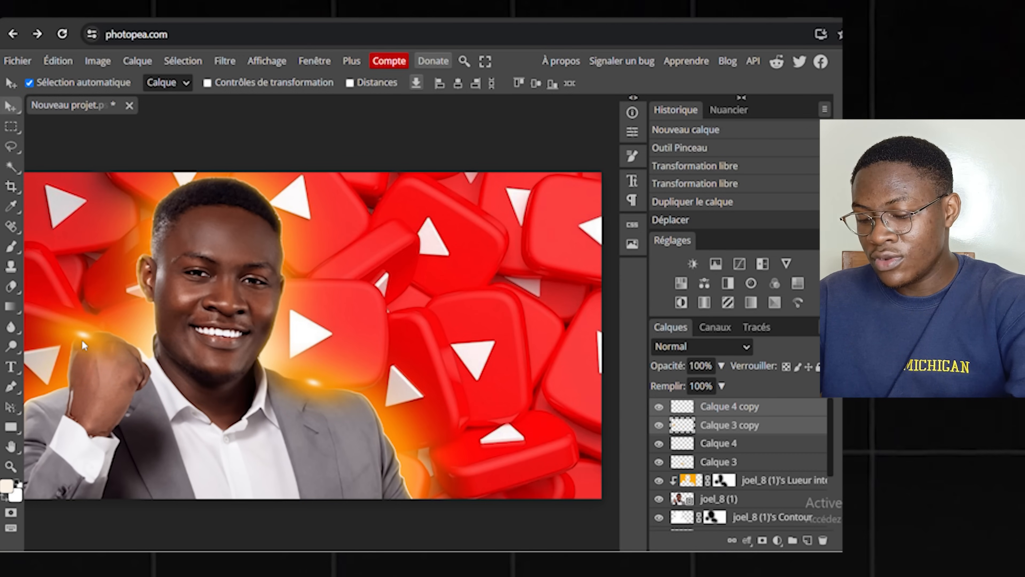
{"action": "key", "text": "ctrl+t"}
{"action": "left_click_drag", "start_coordinate": [86, 399], "coordinate": [116, 389]}
{"action": "left_click_drag", "start_coordinate": [116, 341], "coordinate": [106, 345]}
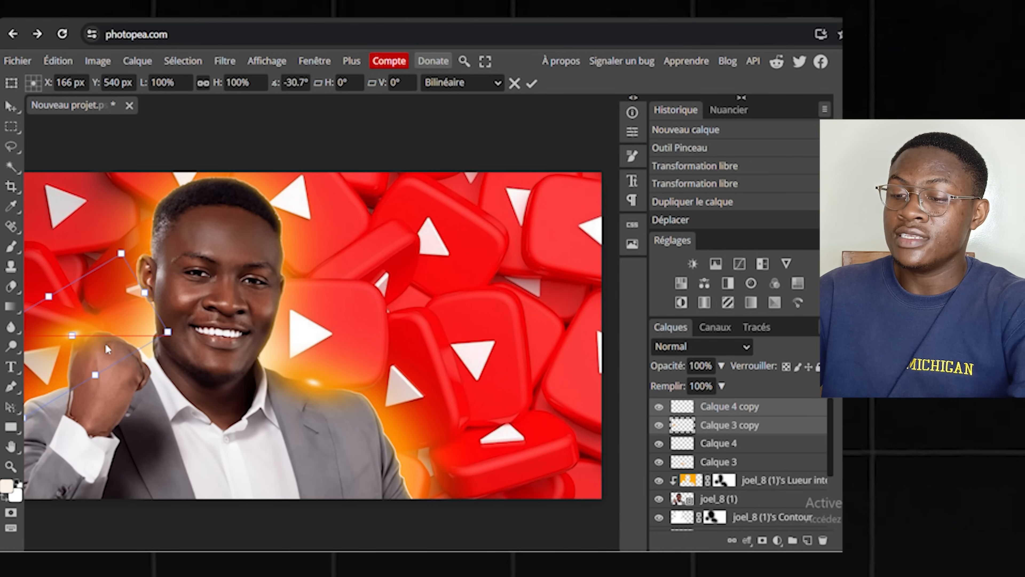
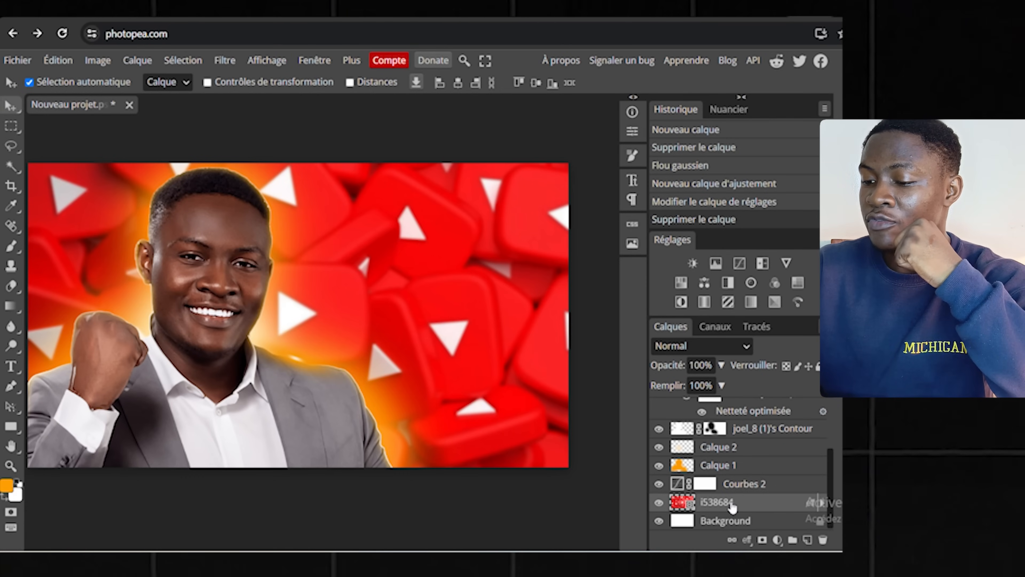
Apply a Gaussian blur with a 5.6 px radius to the YouTube-icon background layer i538684
{"action": "left_click", "coordinate": [231, 61]}
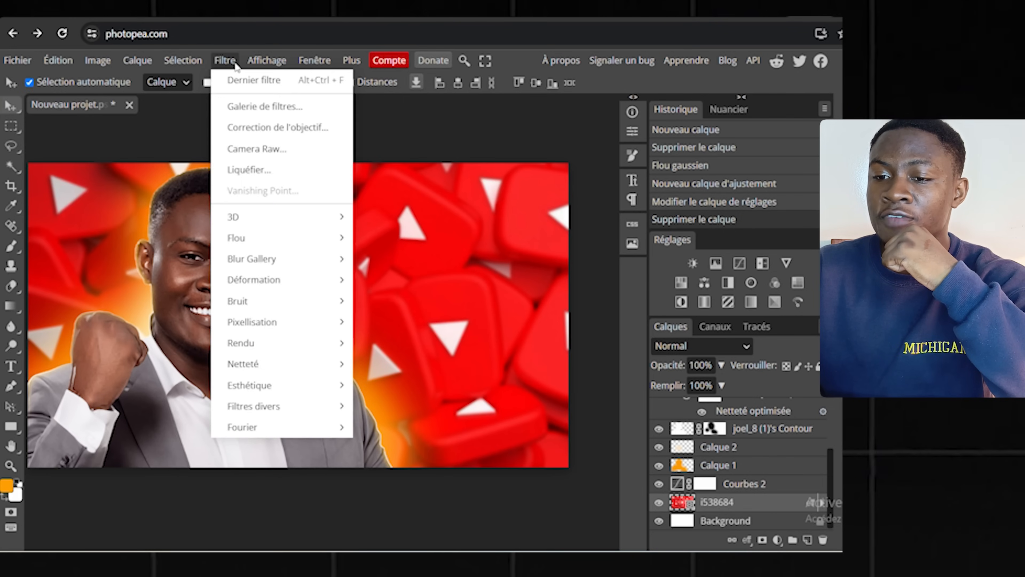
{"action": "mouse_move", "coordinate": [261, 240]}
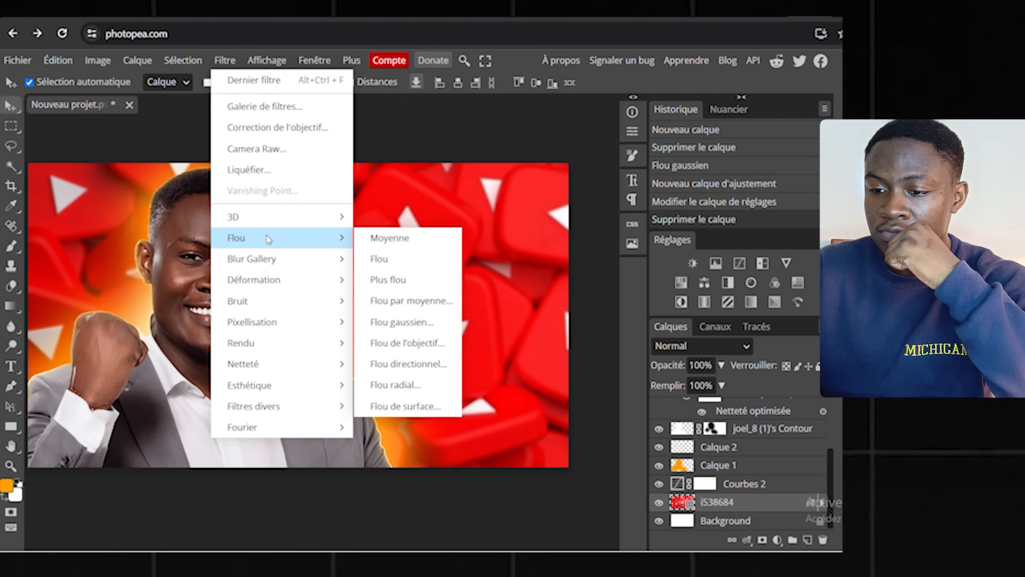
{"action": "left_click", "coordinate": [404, 322]}
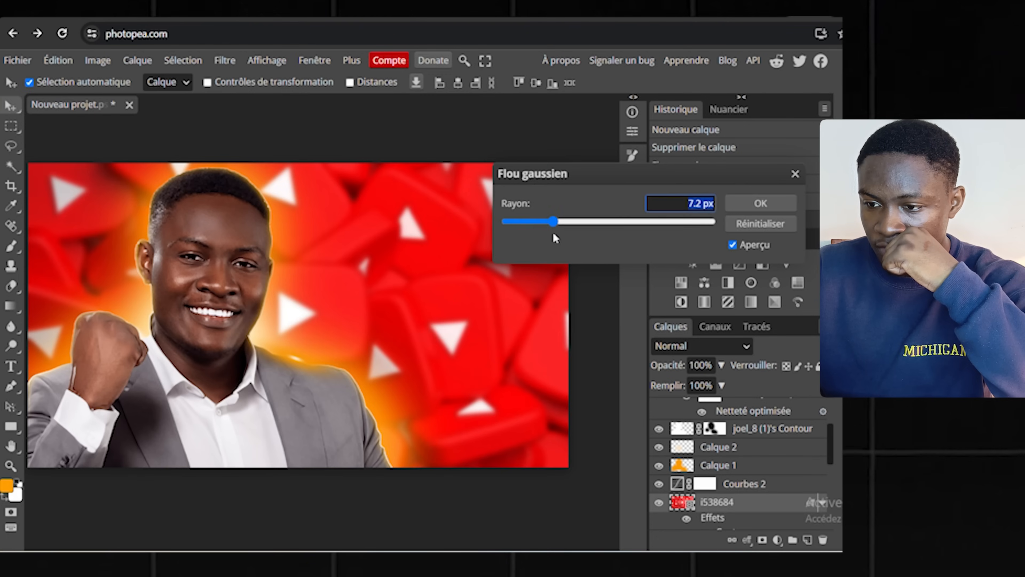
{"action": "mouse_move", "coordinate": [553, 221]}
{"action": "left_mouse_down"}
{"action": "mouse_move", "coordinate": [528, 222]}
{"action": "mouse_move", "coordinate": [548, 221]}
{"action": "left_mouse_up"}
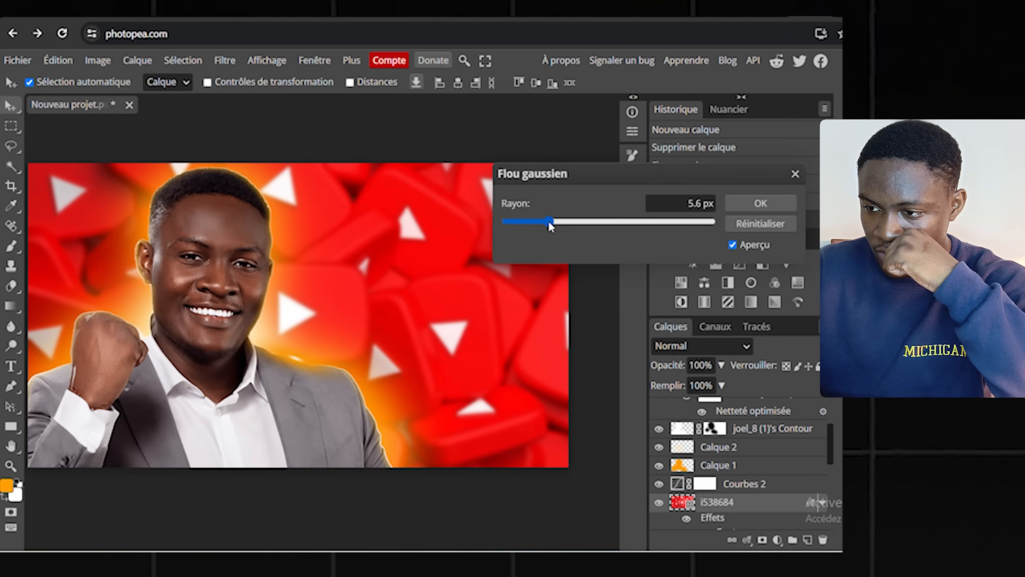
{"action": "left_click", "coordinate": [761, 204]}
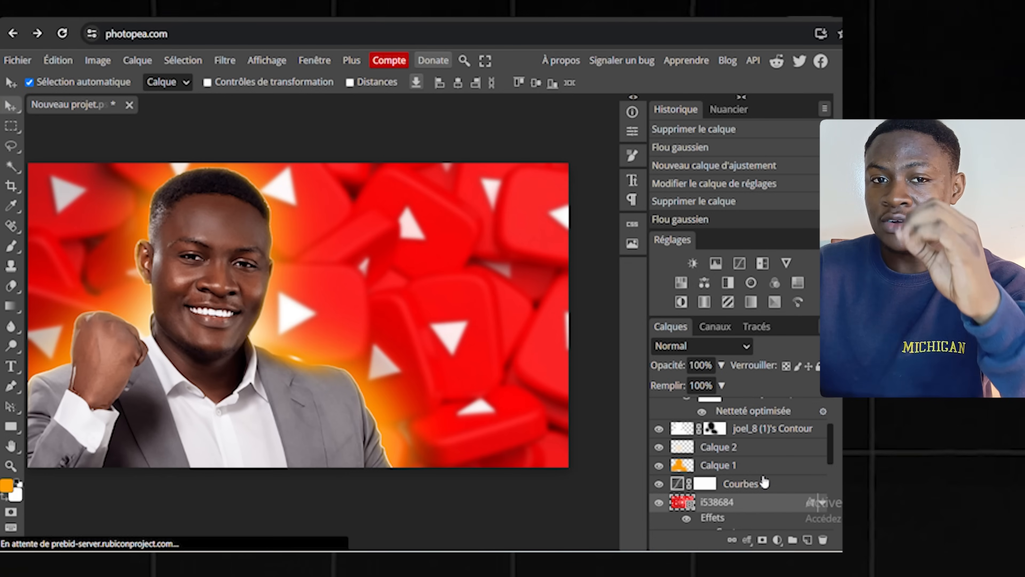
Add another Curves adjustment above Courbes 2 and pull its curve down to darken the background
{"action": "left_click", "coordinate": [755, 485]}
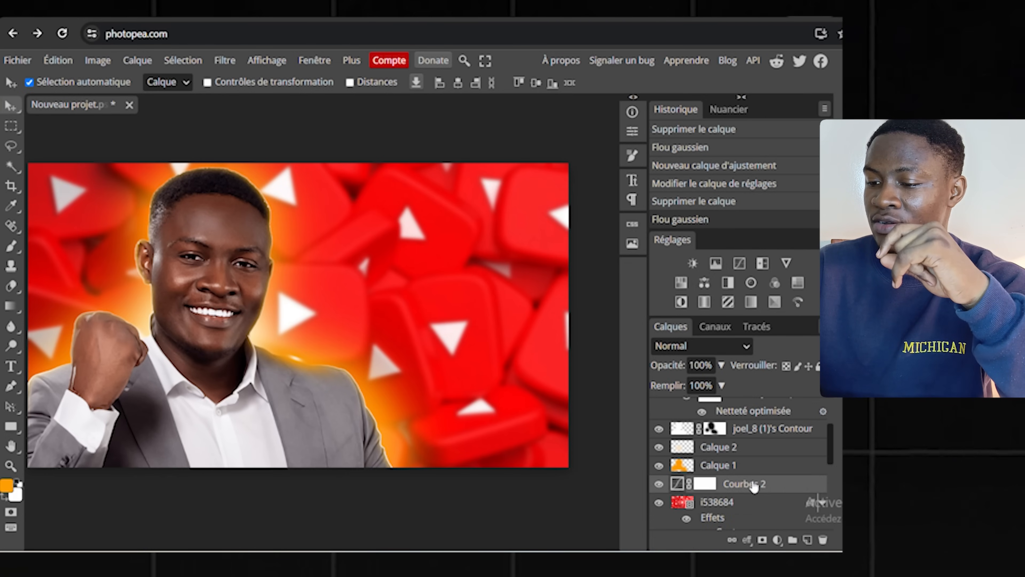
{"action": "left_click", "coordinate": [740, 263]}
{"action": "left_click_drag", "start_coordinate": [510, 317], "coordinate": [531, 346]}
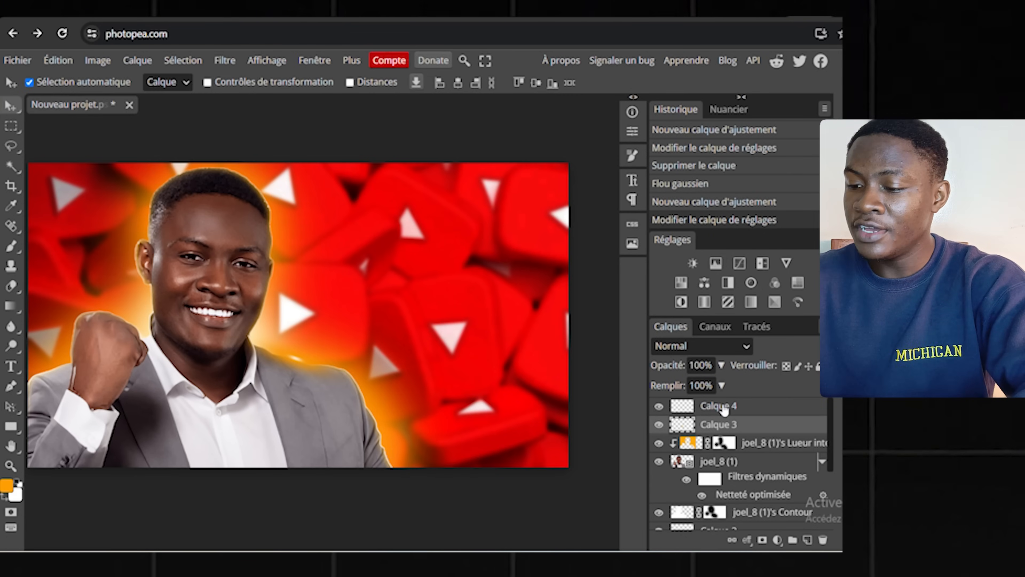
Select all layers from Calque 4 down to Calque 1 and group them into one folder
{"action": "left_click", "coordinate": [723, 409]}
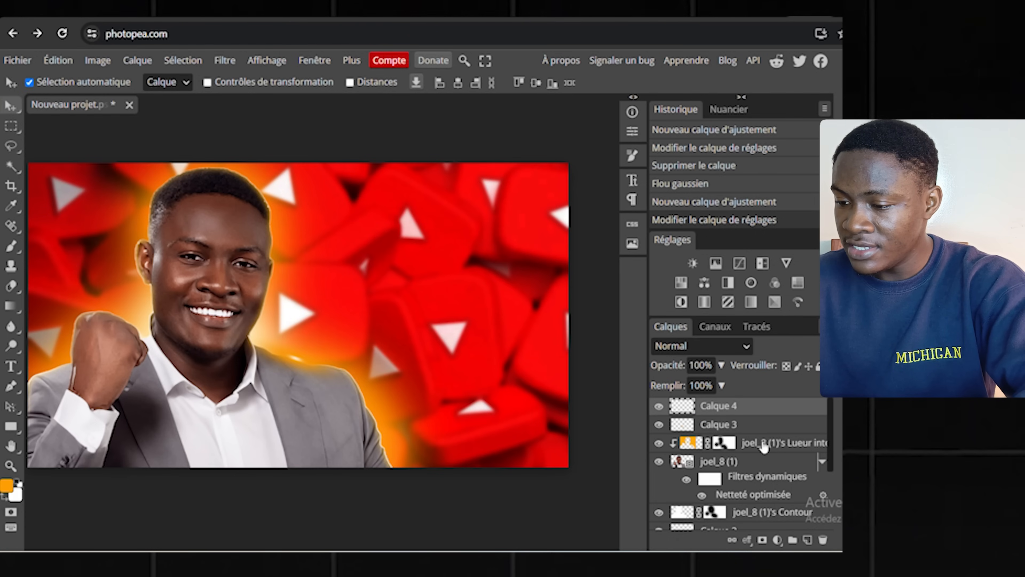
{"action": "scroll", "coordinate": [763, 447], "scroll_direction": "down", "scroll_amount": 3}
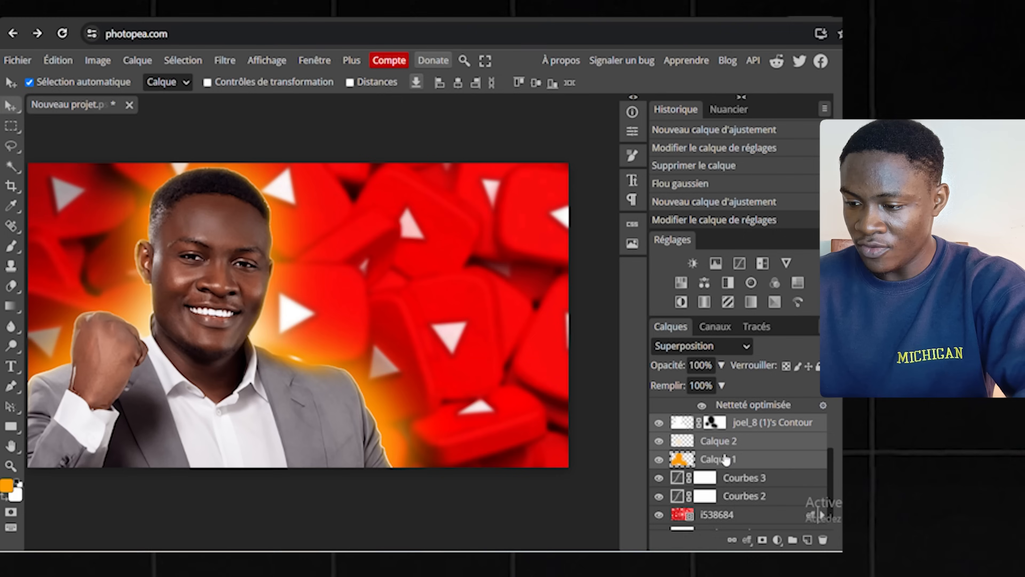
{"action": "scroll", "coordinate": [725, 459], "scroll_direction": "up", "scroll_amount": 3}
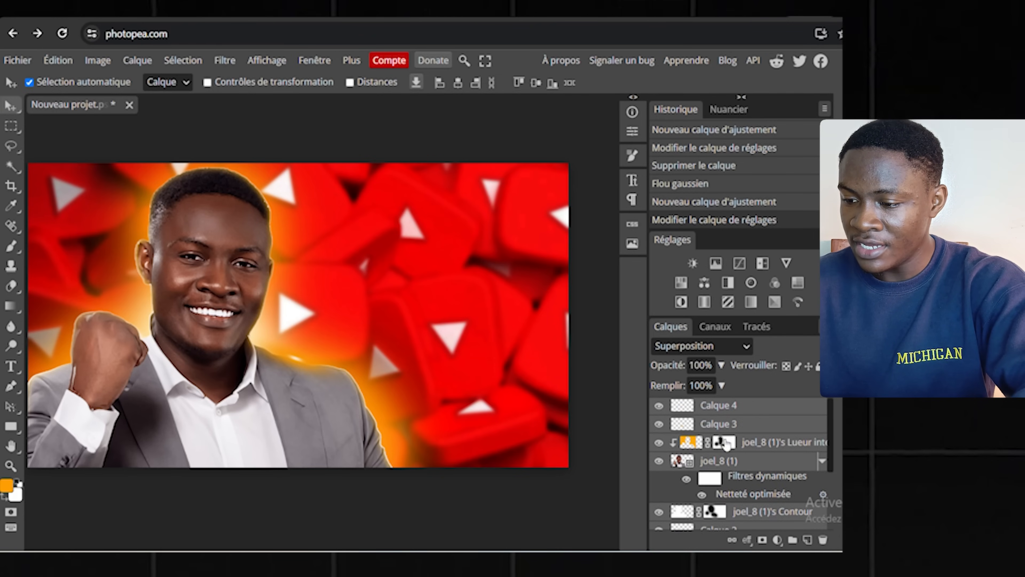
{"action": "key", "text": "ctrl+g"}
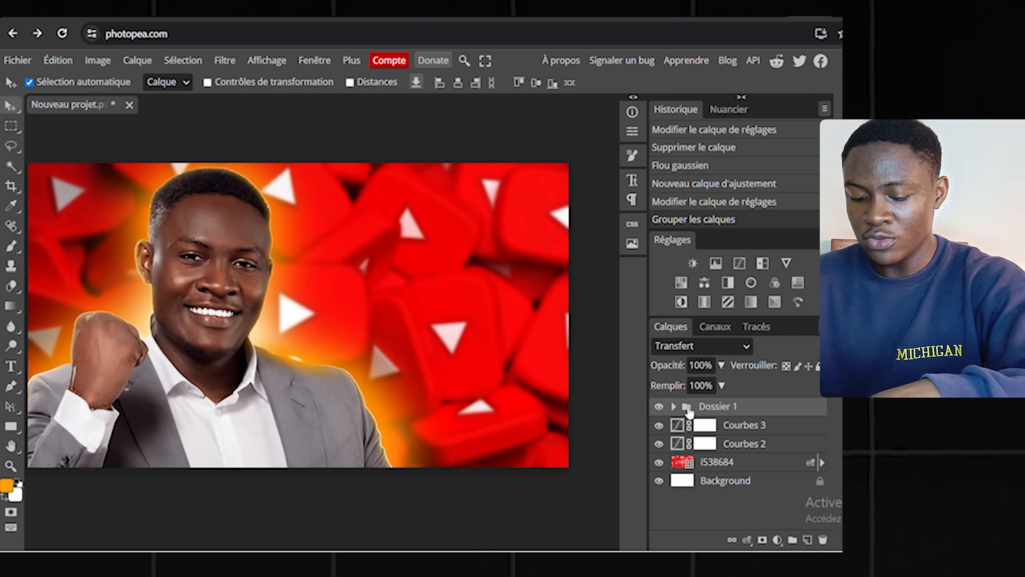
Free-transform the portrait group to shift it toward the canvas's left edge, freeing space for text
{"action": "key", "text": "ctrl+t"}
{"action": "left_click_drag", "start_coordinate": [386, 384], "coordinate": [318, 399]}
{"action": "key", "text": "Return"}
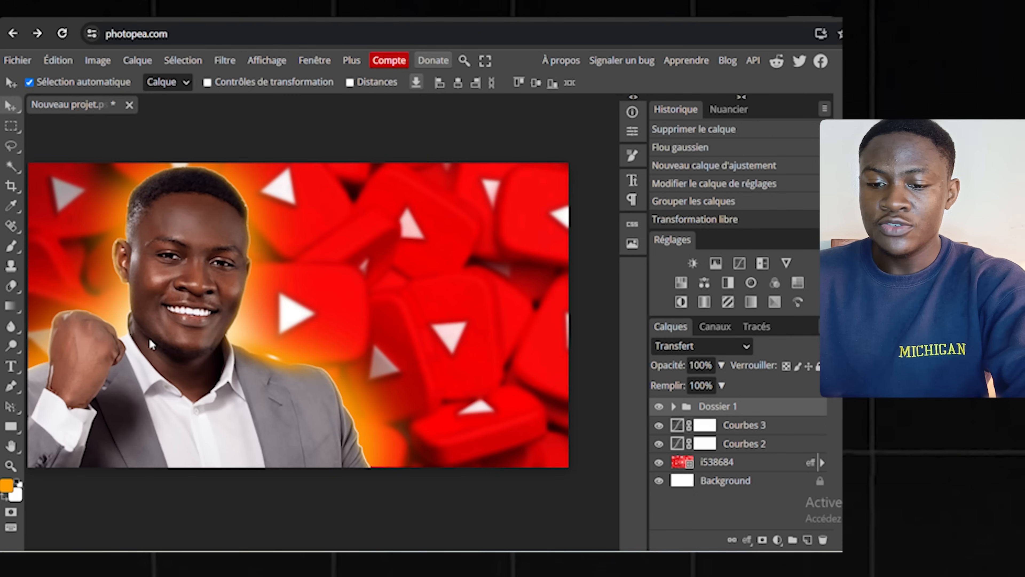
Add a horizontal text layer reading "UNE MINIATURE" on the background beside the portrait
{"action": "left_click", "coordinate": [12, 366]}
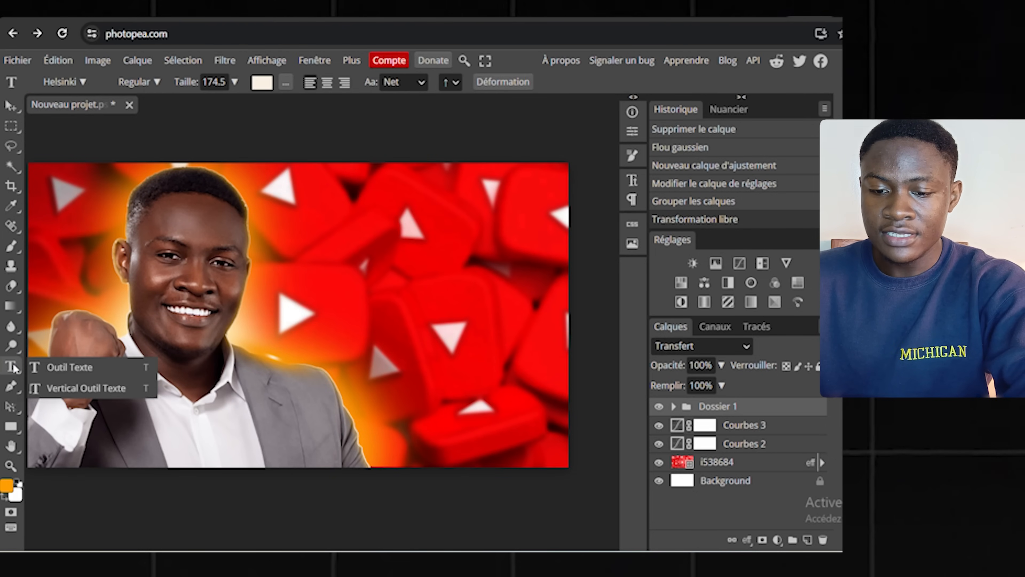
{"action": "left_click", "coordinate": [57, 365]}
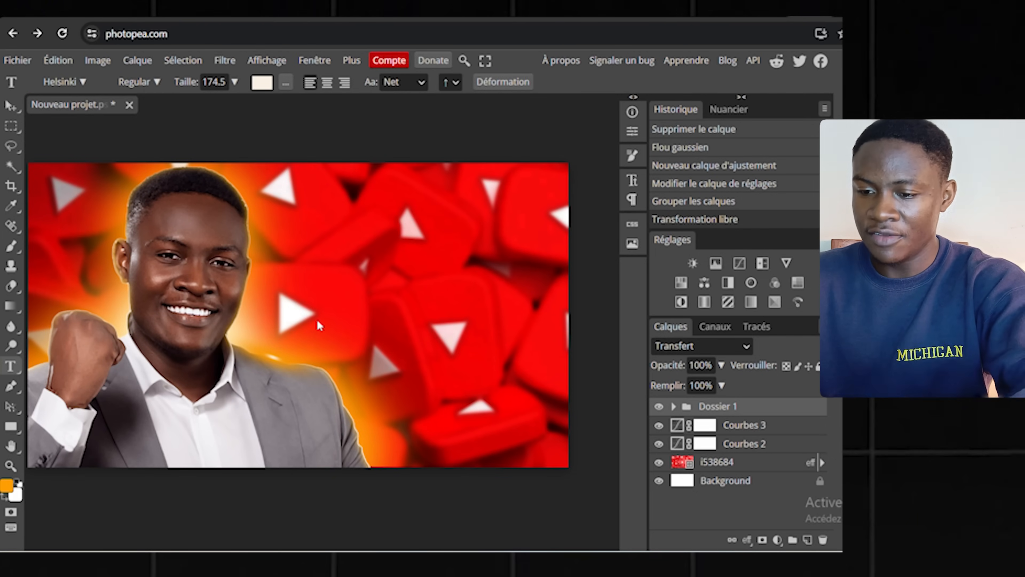
{"action": "left_click", "coordinate": [302, 311]}
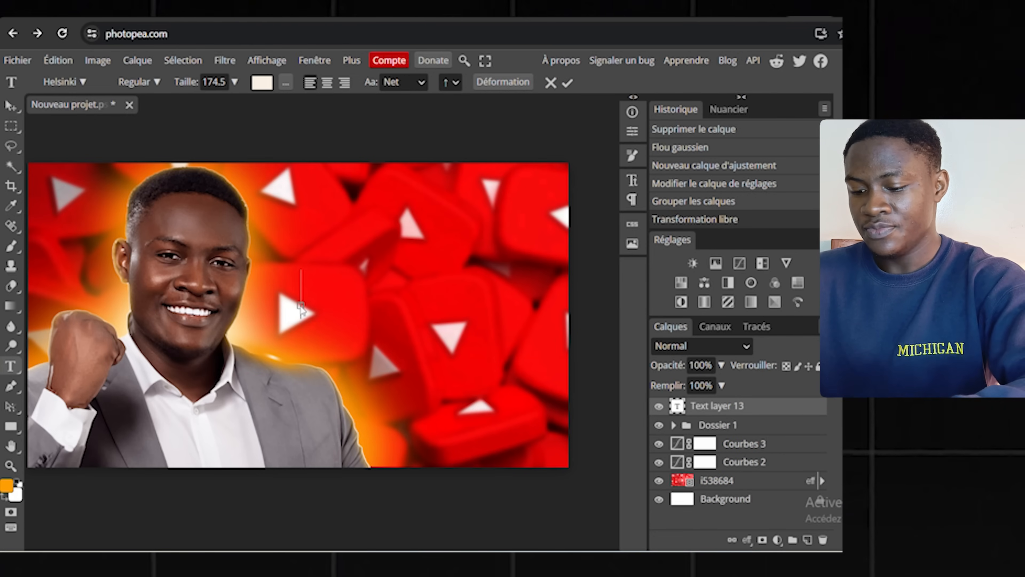
{"action": "type", "text": "UNE MINIATURE"}
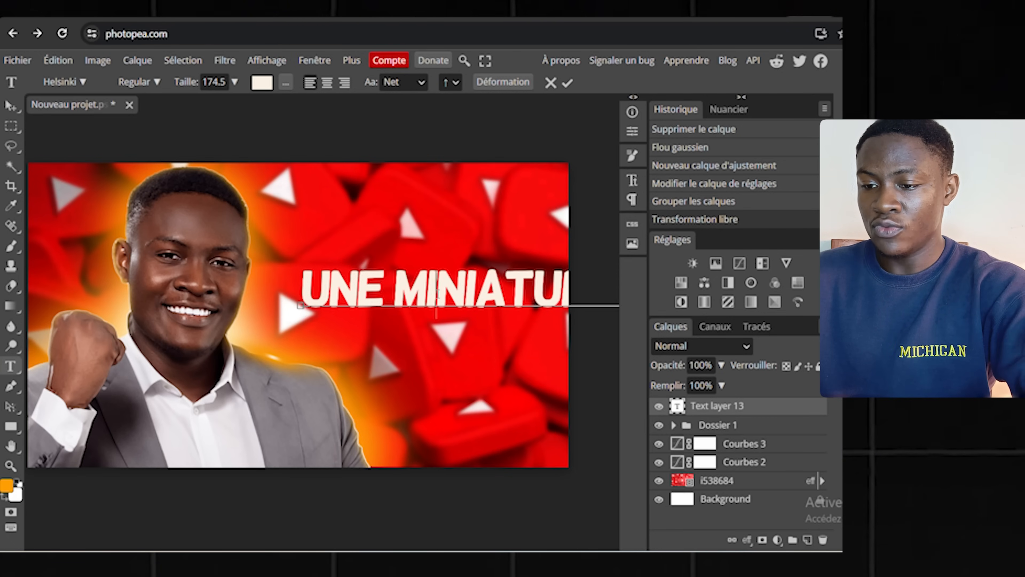
Set the whole "UNE MINIATURE" text to 110 px with -67% tracking and commit it
{"action": "key", "text": "ctrl+a"}
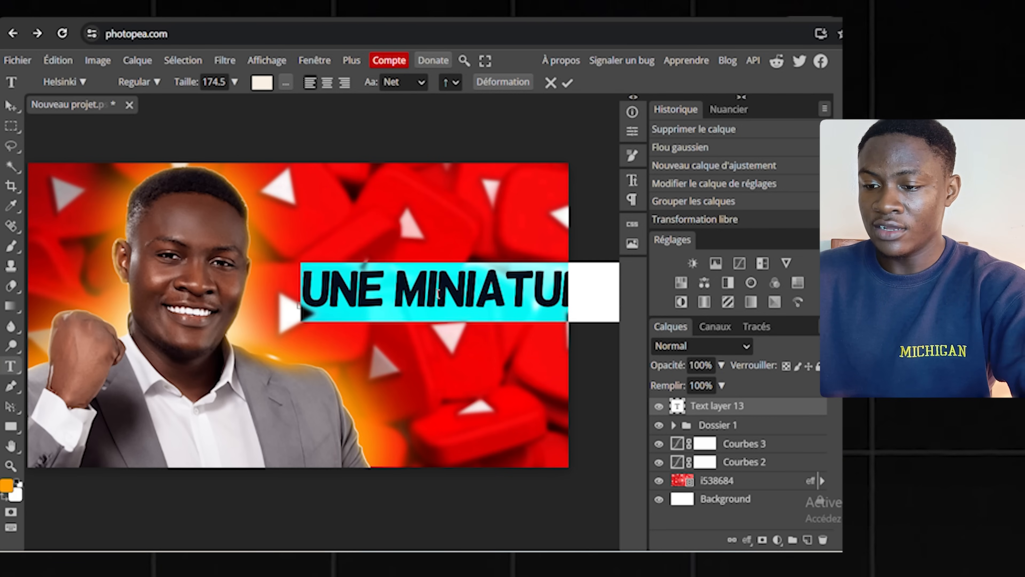
{"action": "left_click", "coordinate": [632, 181]}
{"action": "left_click_drag", "start_coordinate": [504, 162], "coordinate": [502, 184]}
{"action": "left_click_drag", "start_coordinate": [586, 169], "coordinate": [550, 187]}
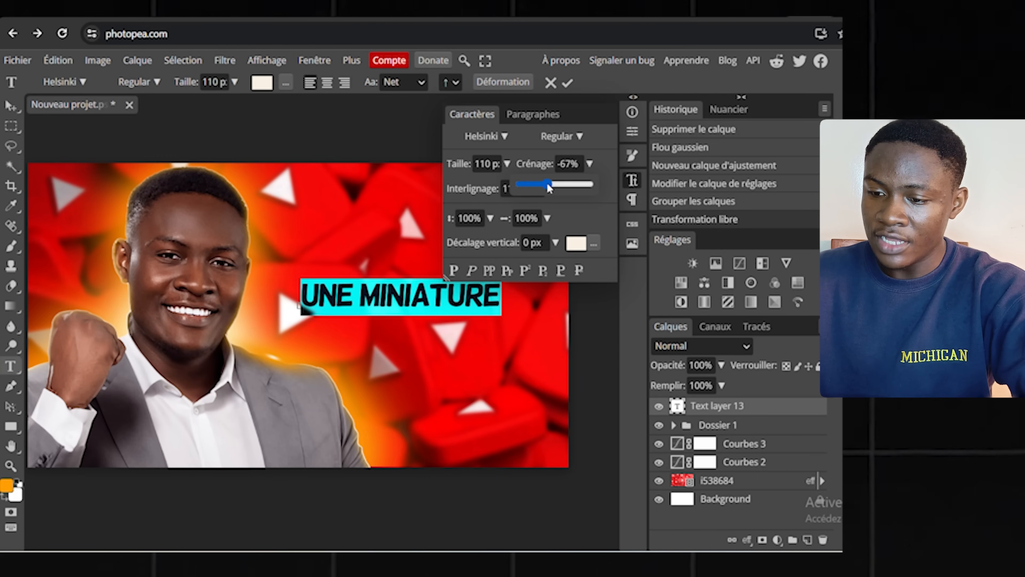
{"action": "left_click", "coordinate": [632, 182]}
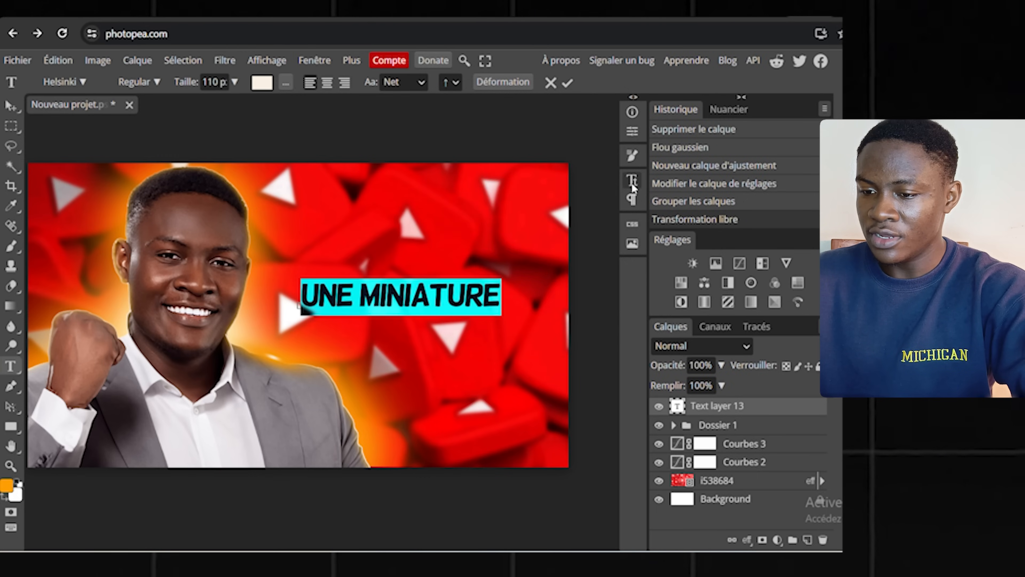
{"action": "left_click", "coordinate": [722, 411]}
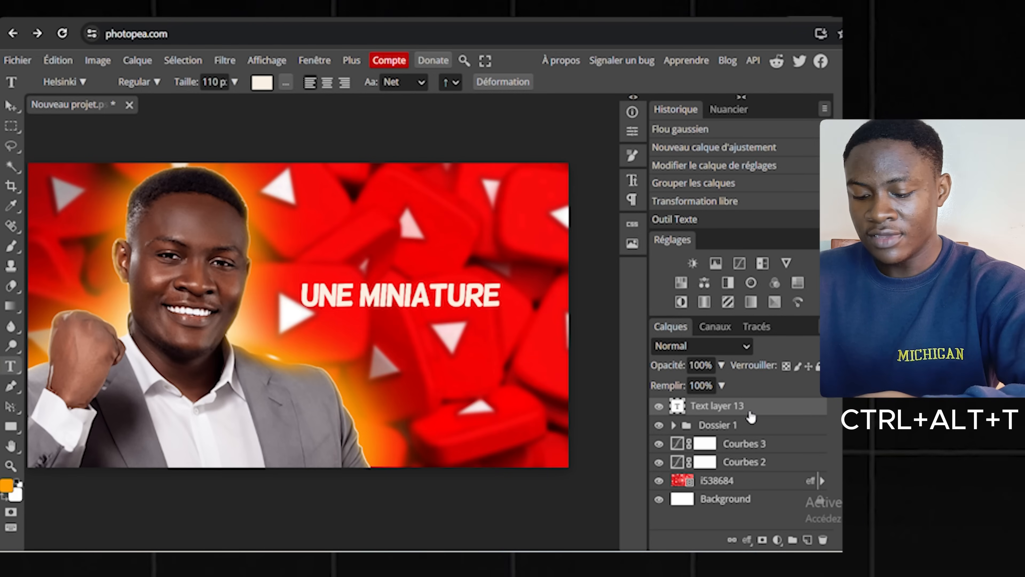
Free-transform "UNE MINIATURE" to about 155% so it spans the space between the portrait and the canvas's right edge
{"action": "key", "text": "ctrl+alt+t"}
{"action": "left_click_drag", "start_coordinate": [503, 278], "coordinate": [563, 227]}
{"action": "left_click_drag", "start_coordinate": [301, 274], "coordinate": [252, 267]}
{"action": "left_click_drag", "start_coordinate": [325, 291], "coordinate": [322, 308]}
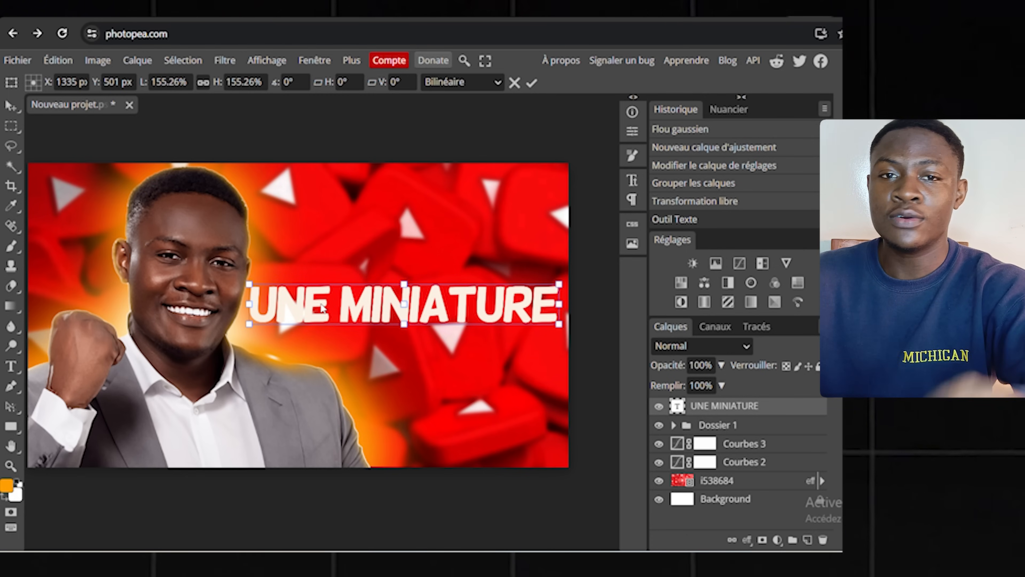
{"action": "left_click_drag", "start_coordinate": [403, 327], "coordinate": [403, 325]}
{"action": "left_click_drag", "start_coordinate": [466, 310], "coordinate": [465, 311]}
{"action": "key", "text": "Return"}
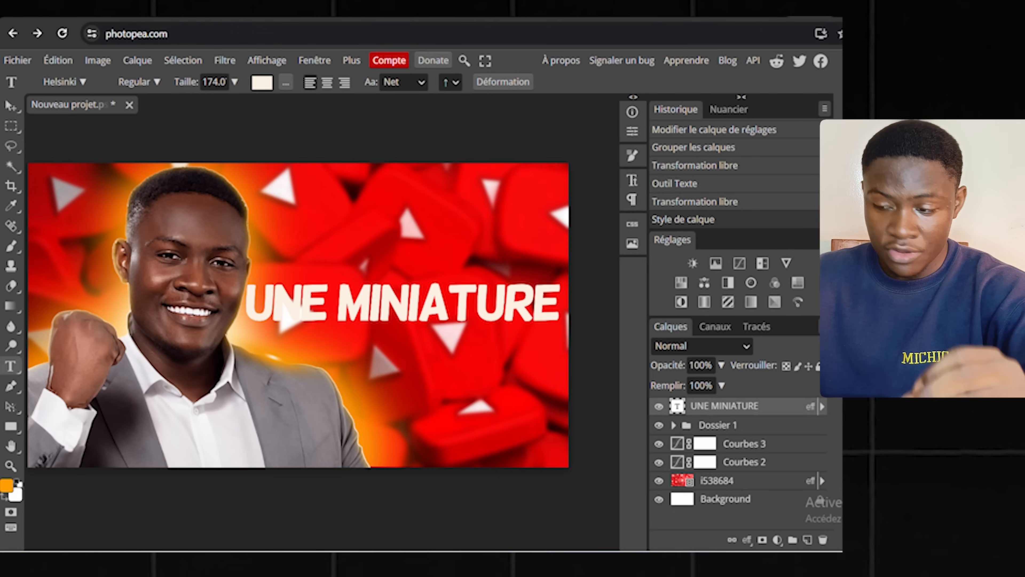
Add a linear gradient overlay running from orange to white to the "UNE MINIATURE" text layer
{"action": "right_click", "coordinate": [791, 401]}
{"action": "key", "text": "Escape"}
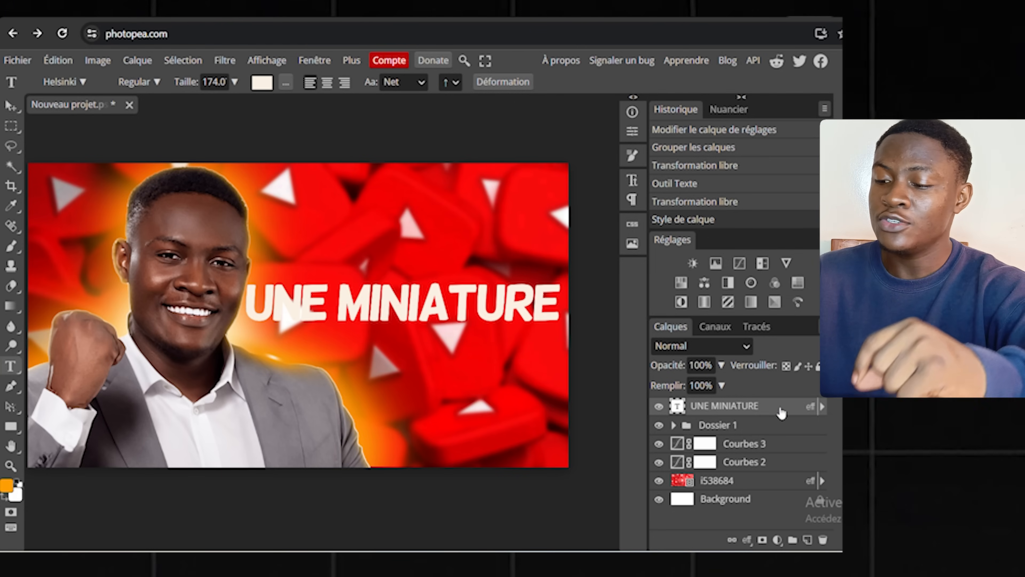
{"action": "right_click", "coordinate": [781, 412]}
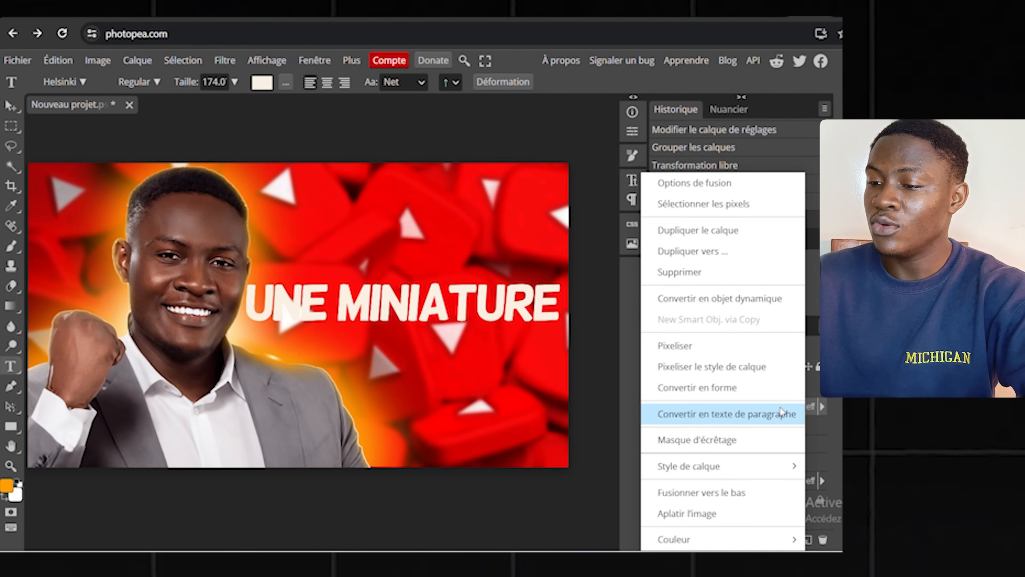
{"action": "left_click", "coordinate": [698, 184]}
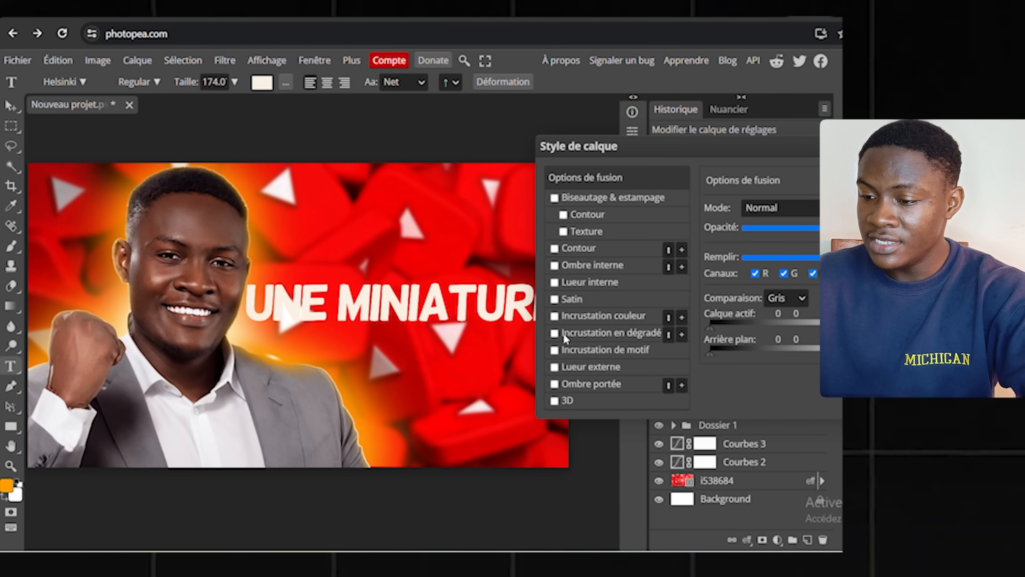
{"action": "left_click", "coordinate": [604, 334]}
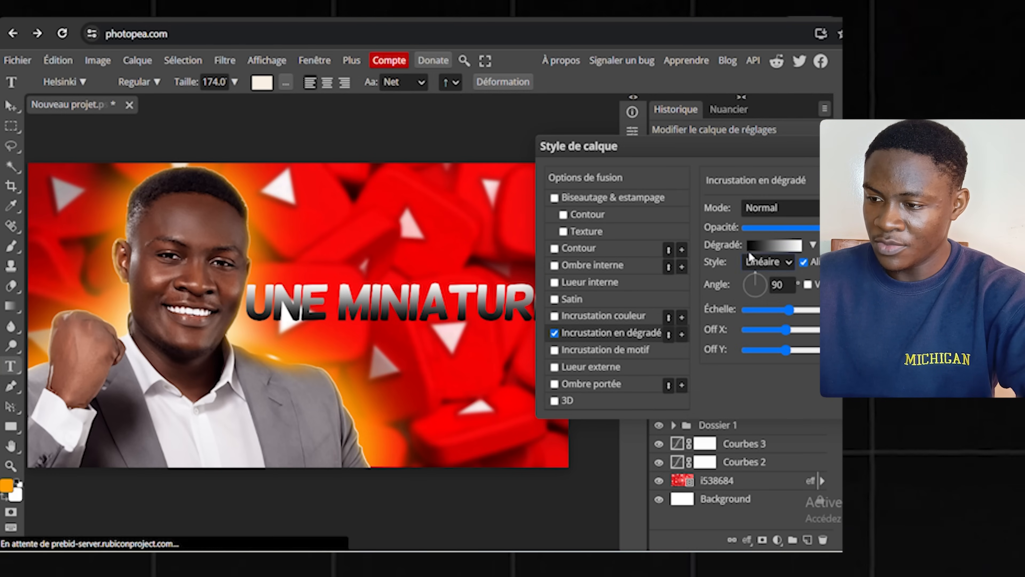
{"action": "left_click", "coordinate": [754, 251]}
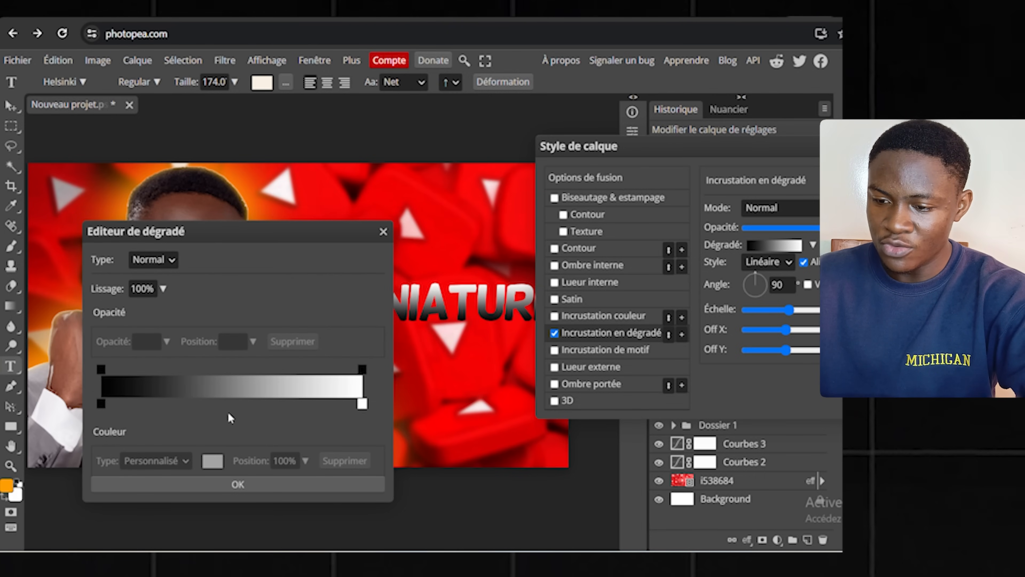
{"action": "left_click", "coordinate": [101, 404]}
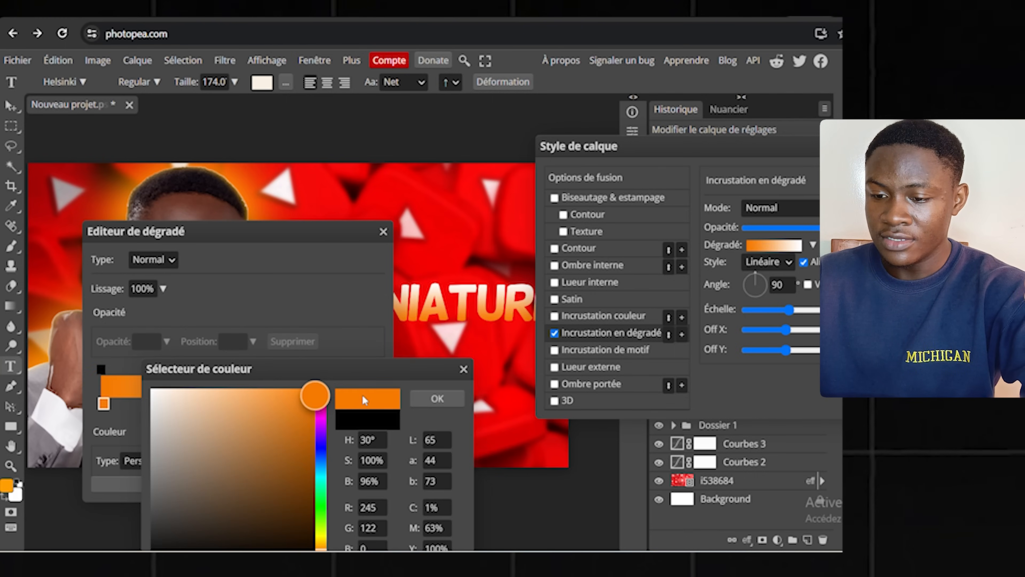
{"action": "left_click_drag", "start_coordinate": [362, 393], "coordinate": [343, 373]}
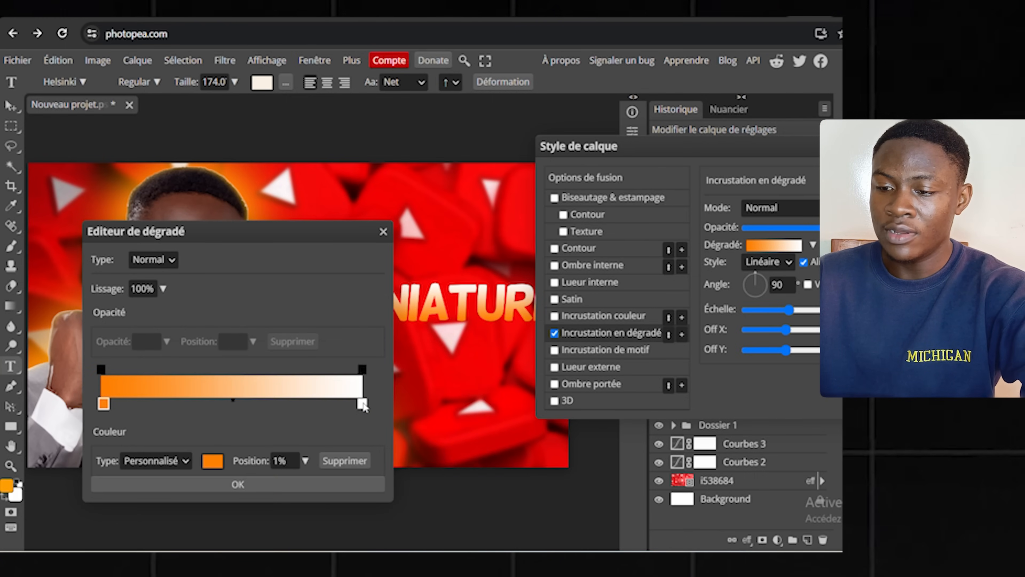
{"action": "left_click", "coordinate": [214, 482]}
Add a thin near-white stroke positioned outside (Extérieur) to the "UNE MINIATURE" text layer
{"action": "left_click", "coordinate": [595, 249]}
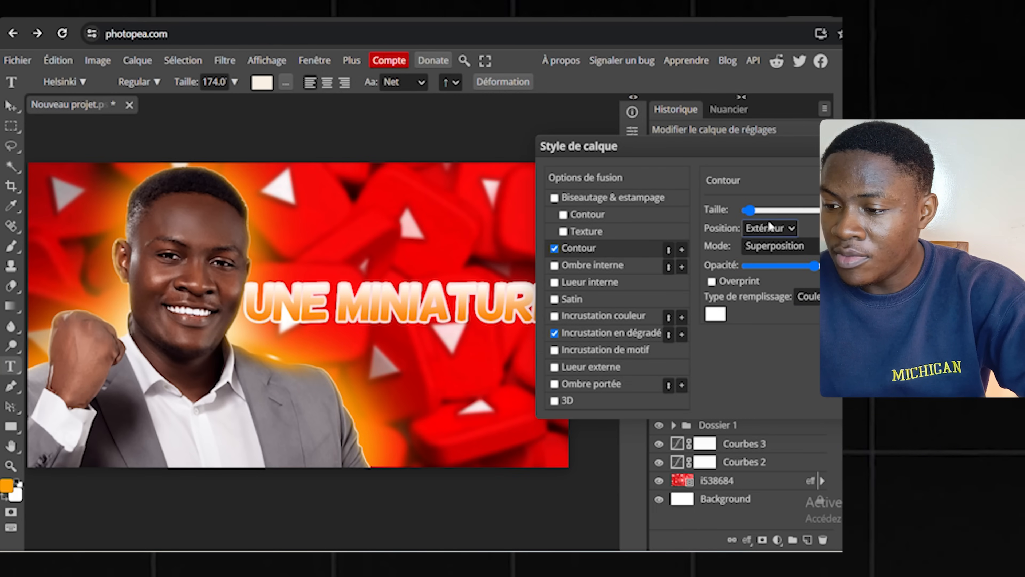
{"action": "left_click", "coordinate": [716, 315]}
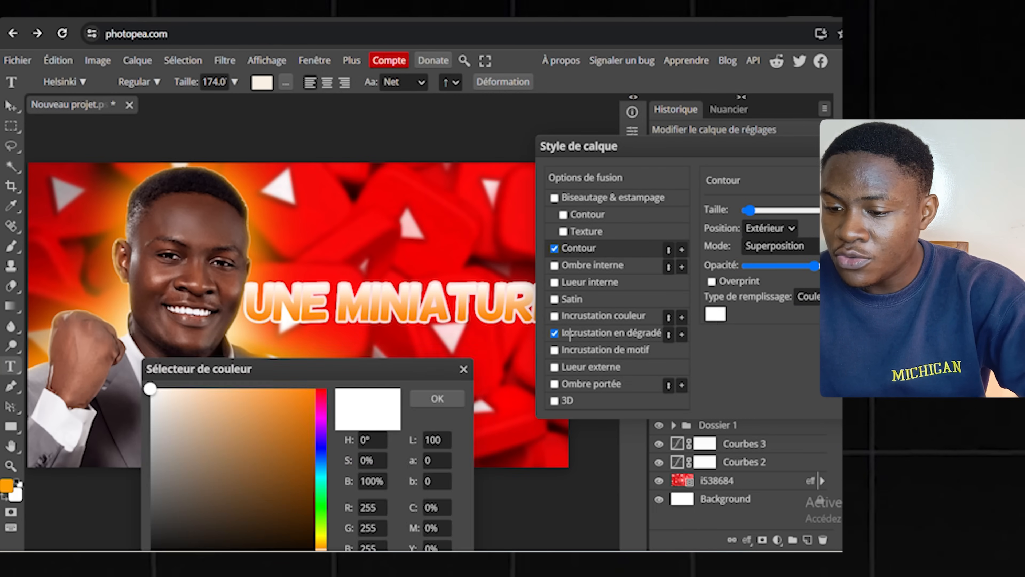
{"action": "left_click", "coordinate": [291, 421]}
{"action": "left_click", "coordinate": [322, 513]}
{"action": "mouse_move", "coordinate": [322, 512]}
{"action": "left_mouse_down"}
{"action": "mouse_move", "coordinate": [322, 500]}
{"action": "mouse_move", "coordinate": [321, 512]}
{"action": "left_mouse_up"}
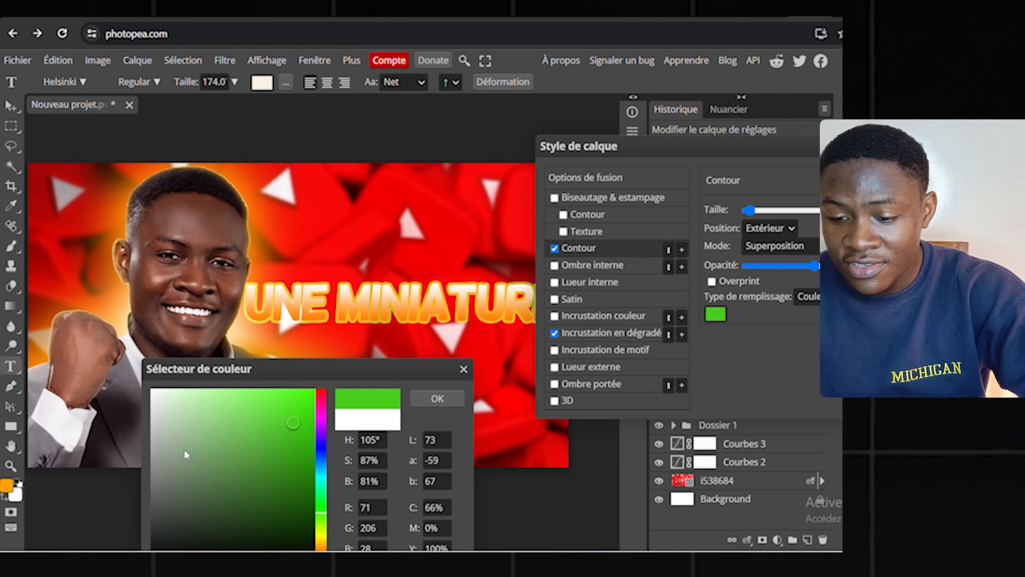
{"action": "left_click", "coordinate": [152, 392]}
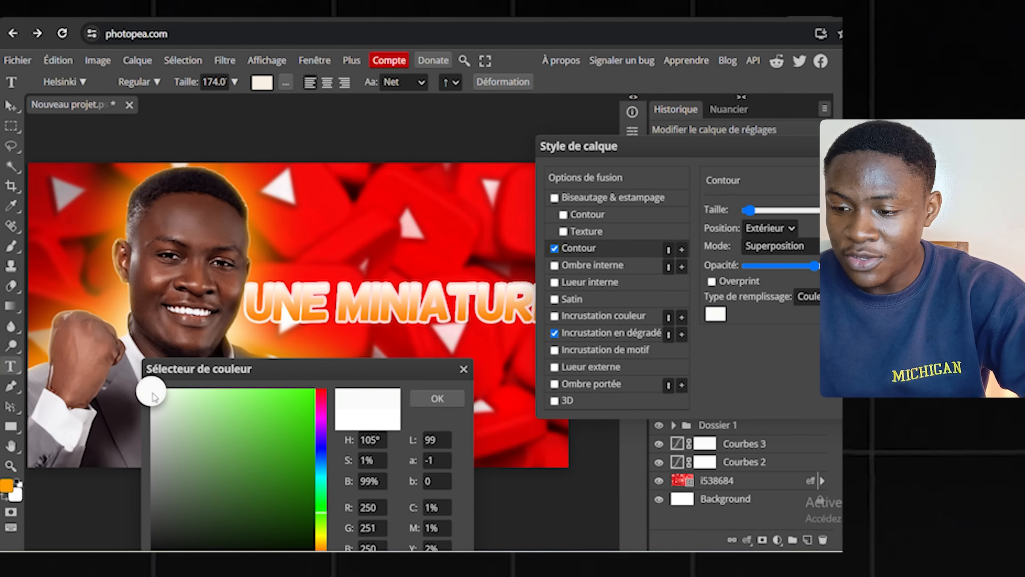
{"action": "left_click", "coordinate": [433, 399]}
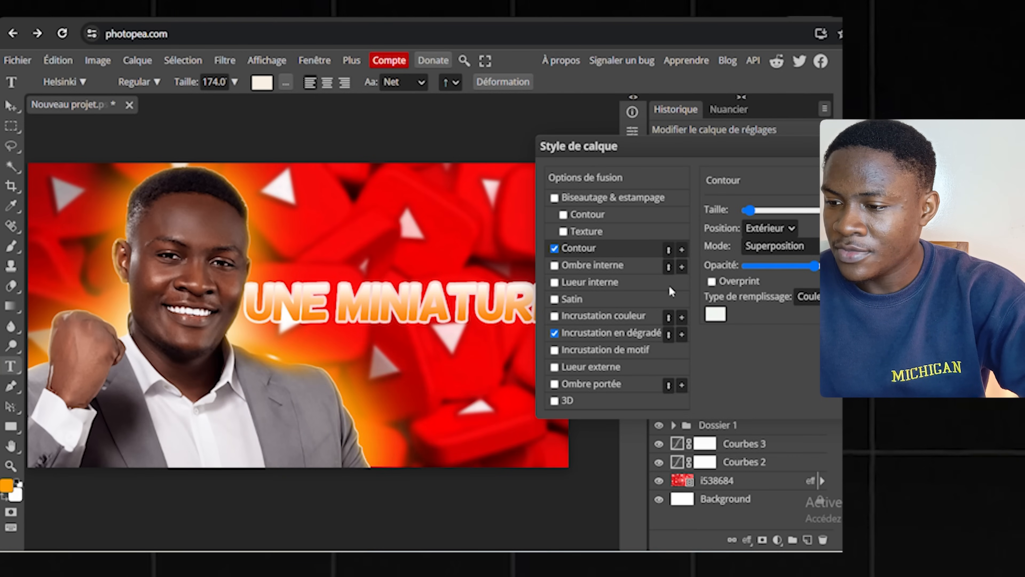
{"action": "left_click_drag", "start_coordinate": [750, 211], "coordinate": [748, 211]}
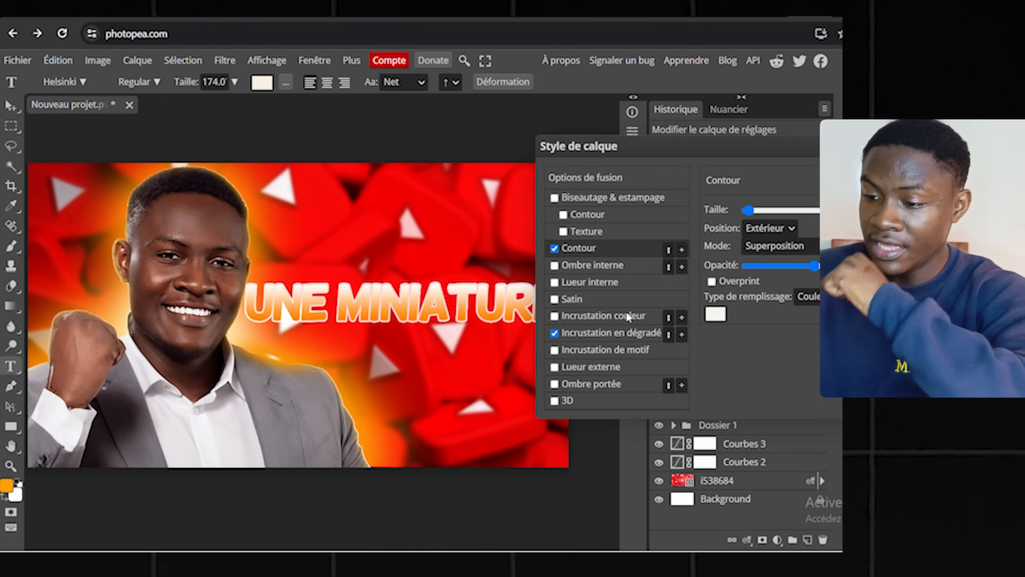
Add a drop shadow in Normal mode to "UNE MINIATURE", adjust its angle and spread, and apply the layer style
{"action": "left_click", "coordinate": [555, 384]}
{"action": "left_click", "coordinate": [798, 208]}
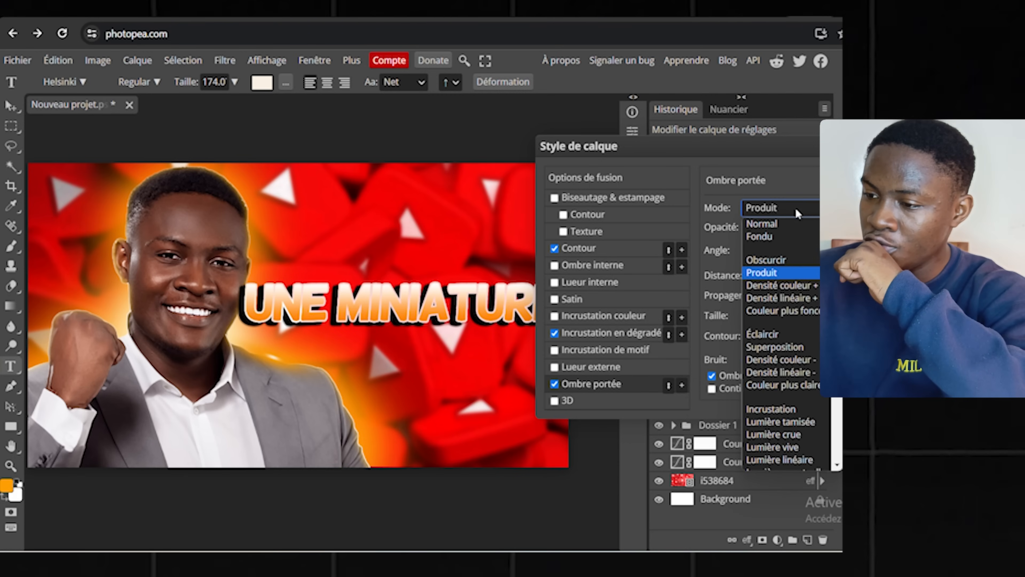
{"action": "left_click", "coordinate": [775, 224]}
{"action": "left_click_drag", "start_coordinate": [762, 254], "coordinate": [750, 249]}
{"action": "left_click_drag", "start_coordinate": [794, 296], "coordinate": [766, 304]}
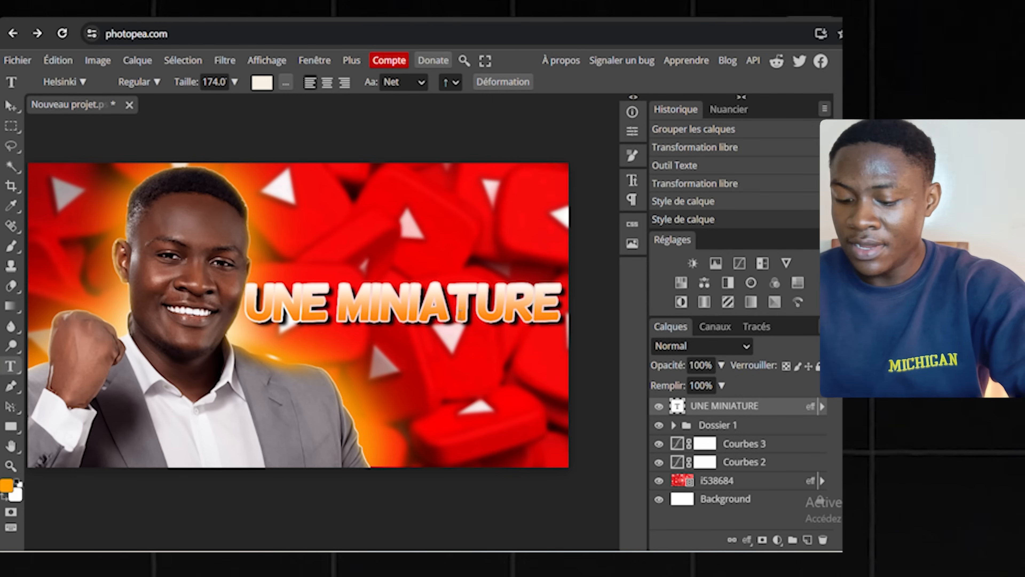
Duplicate the "UNE MINIATURE" text layer and place the copy directly beneath the original
{"action": "key", "text": "v"}
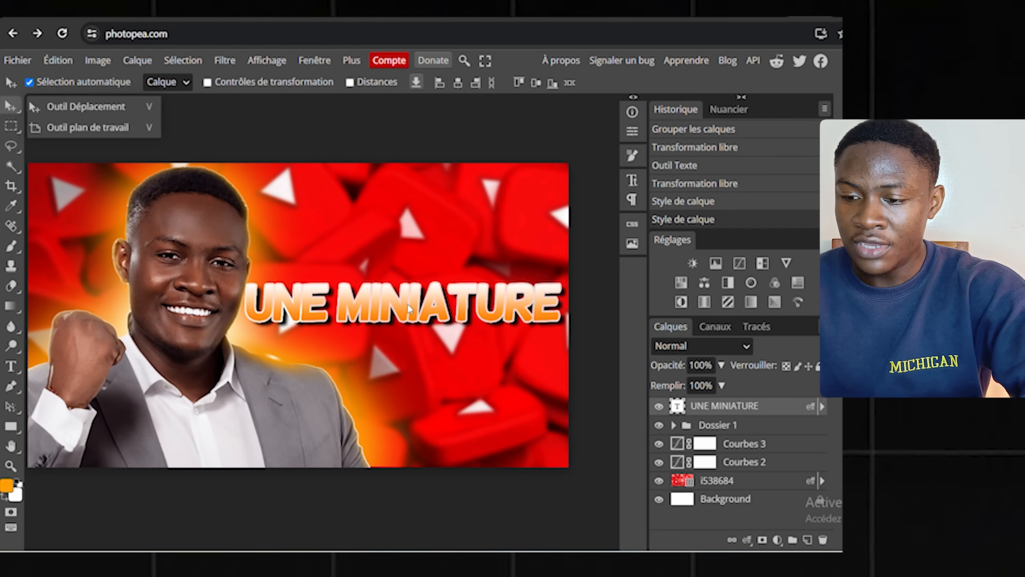
{"action": "left_click_drag", "start_coordinate": [408, 309], "coordinate": [408, 354]}
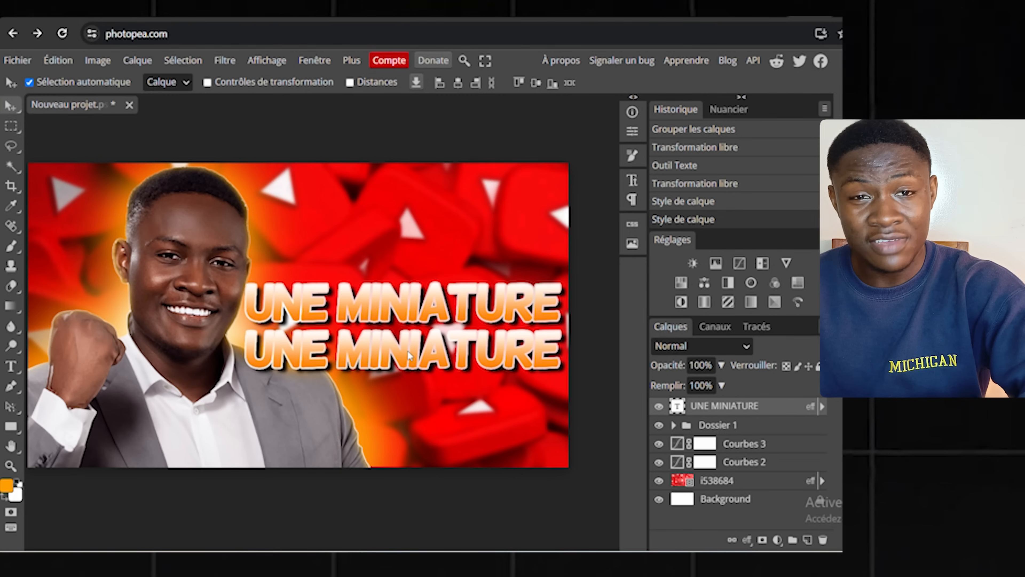
{"action": "left_click_drag", "start_coordinate": [409, 355], "coordinate": [410, 357]}
Replace the copied title's text with "PARFAITE" and centre it under "UNE MINIATURE"
{"action": "double_click", "coordinate": [409, 357]}
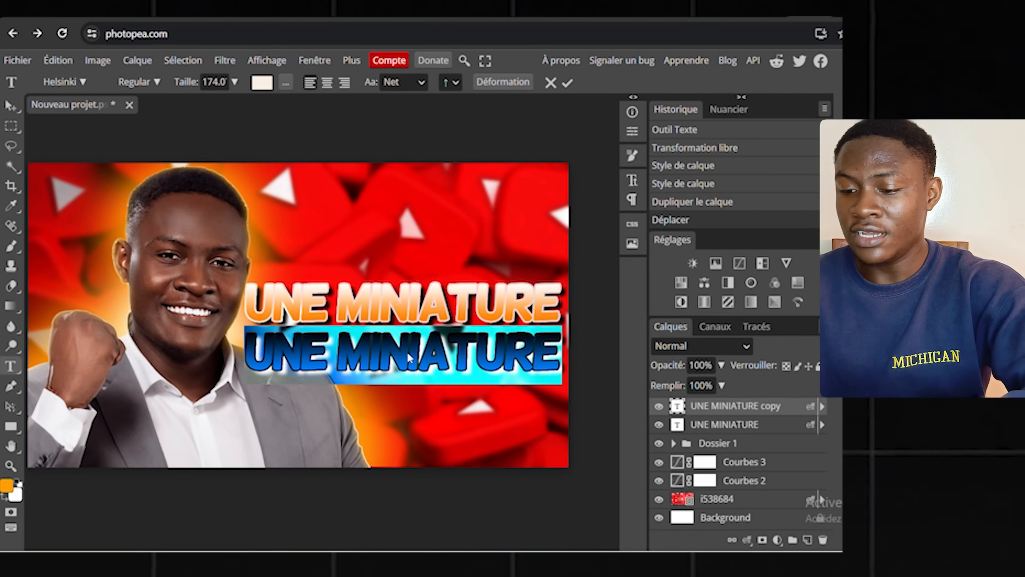
{"action": "type", "text": "PA"}
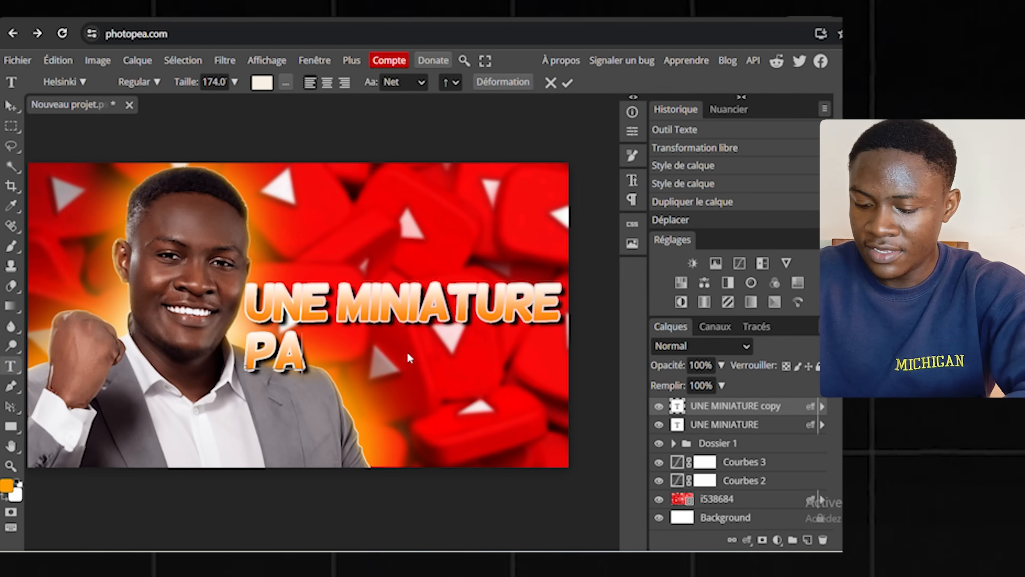
{"action": "type", "text": "RFAITE"}
{"action": "key", "text": "Escape"}
{"action": "key", "text": "v"}
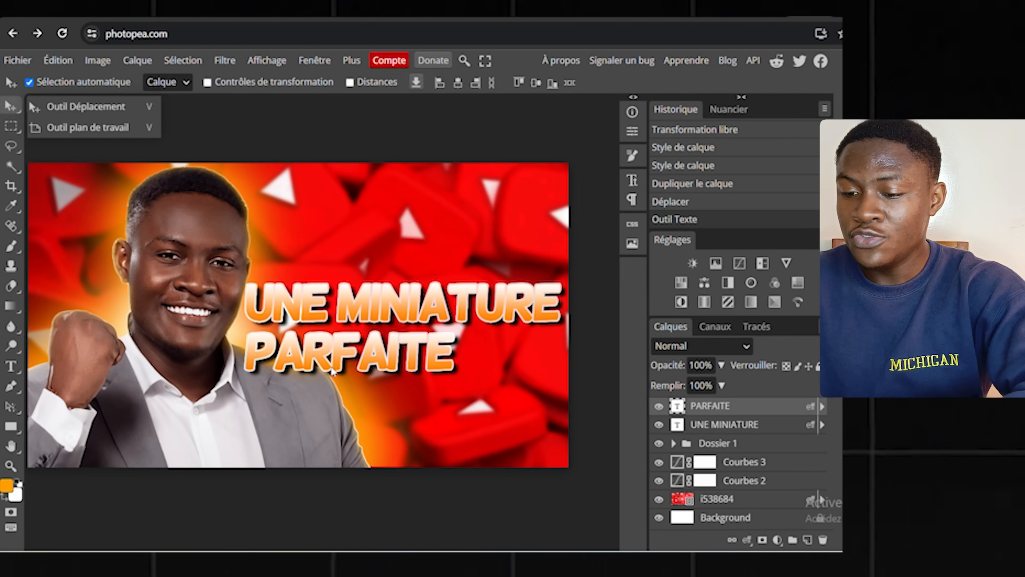
{"action": "left_click_drag", "start_coordinate": [332, 371], "coordinate": [407, 369]}
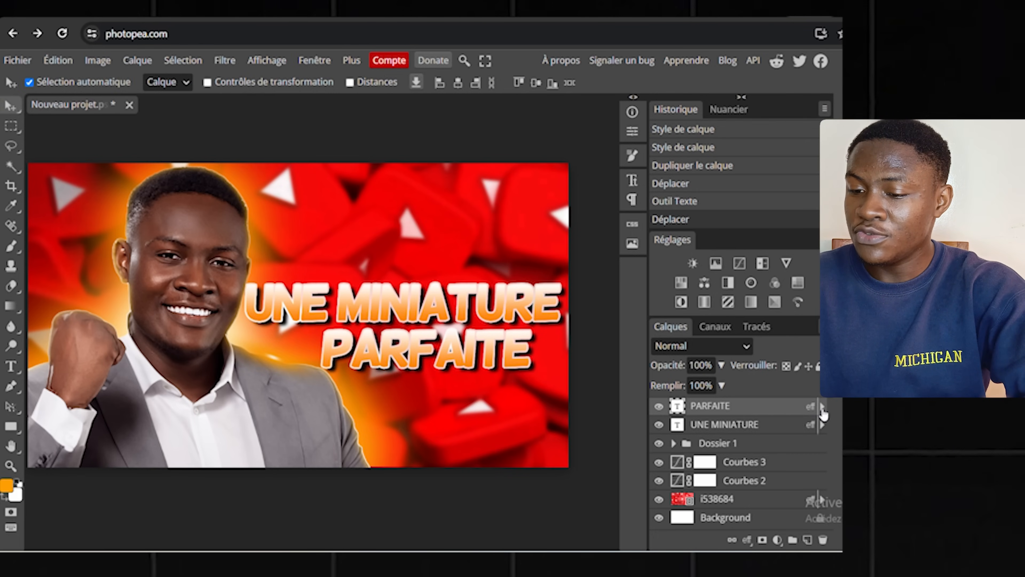
Change the orange stop of the "PARFAITE" gradient overlay to grey
{"action": "left_click", "coordinate": [822, 407]}
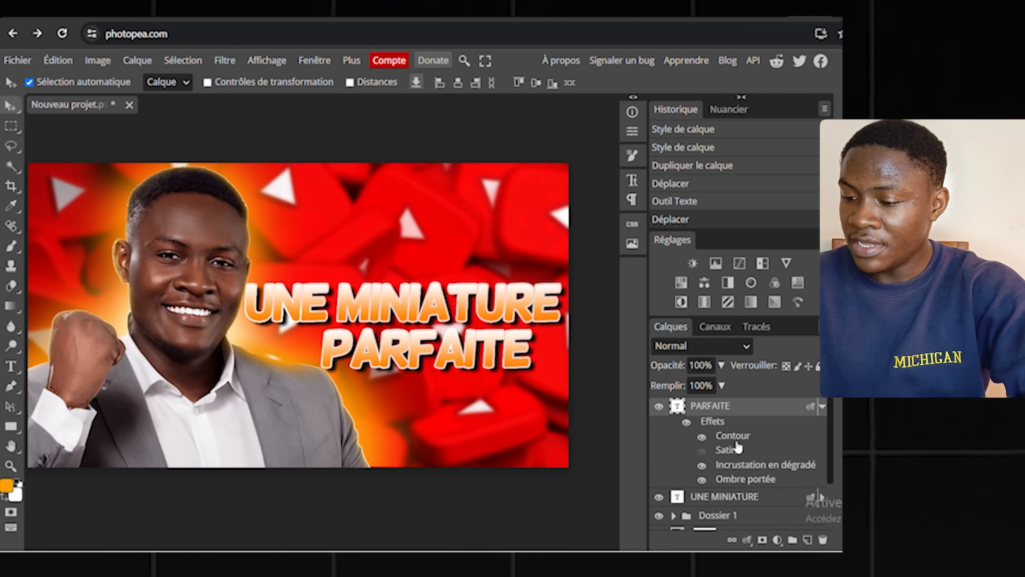
{"action": "double_click", "coordinate": [744, 468]}
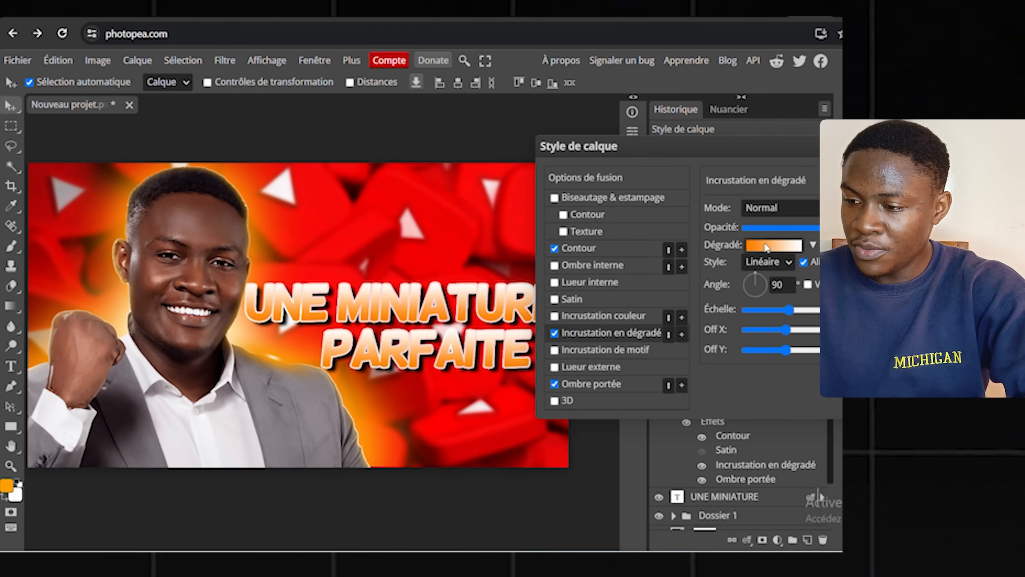
{"action": "left_click", "coordinate": [766, 247]}
{"action": "left_click", "coordinate": [212, 461]}
{"action": "left_click_drag", "start_coordinate": [159, 478], "coordinate": [158, 463]}
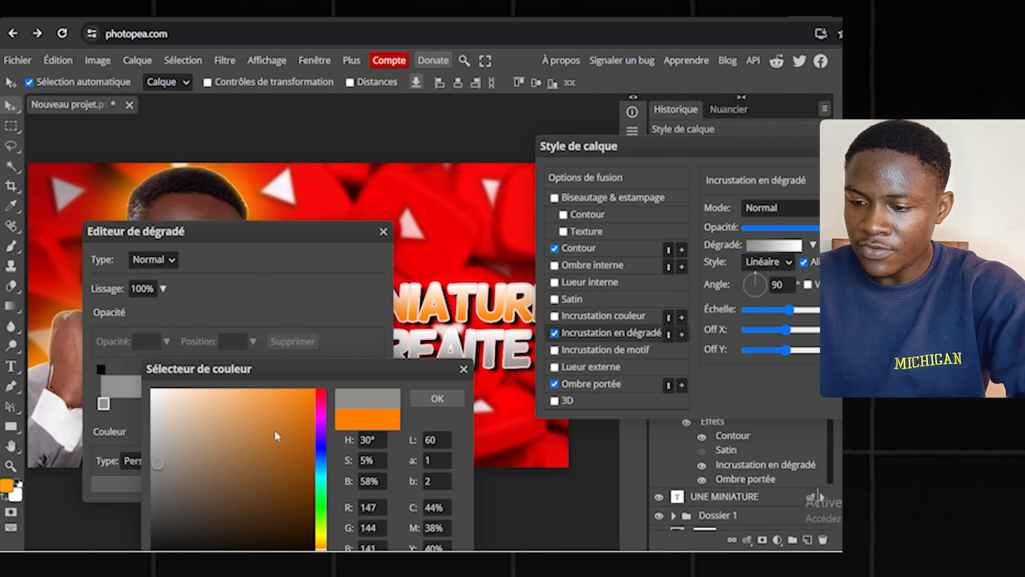
{"action": "left_click", "coordinate": [437, 397]}
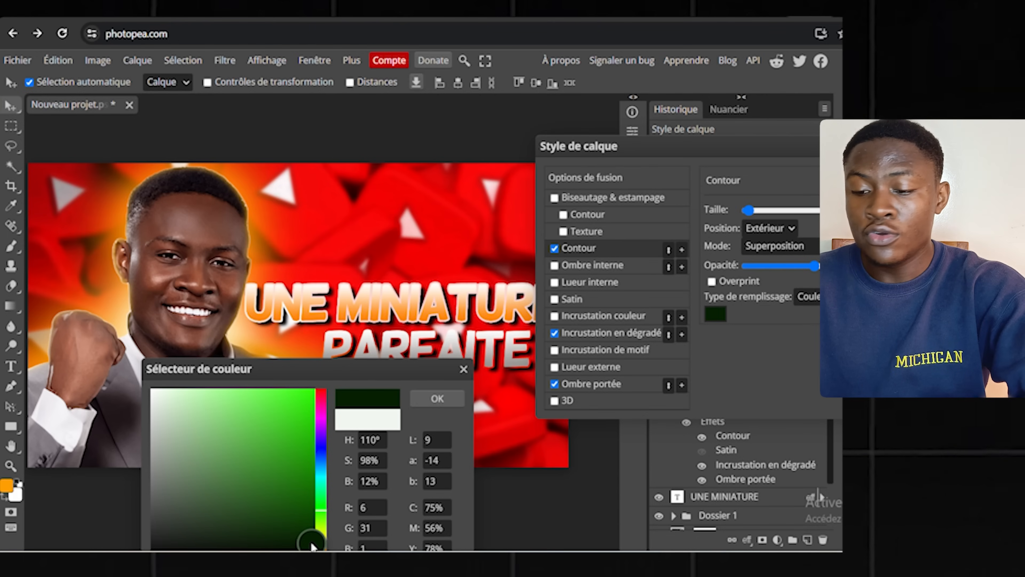
Set the "PARFAITE" stroke colour to bright red and apply the layer style
{"action": "left_click_drag", "start_coordinate": [311, 540], "coordinate": [312, 540]}
{"action": "left_click", "coordinate": [321, 391]}
{"action": "left_click_drag", "start_coordinate": [311, 395], "coordinate": [315, 380]}
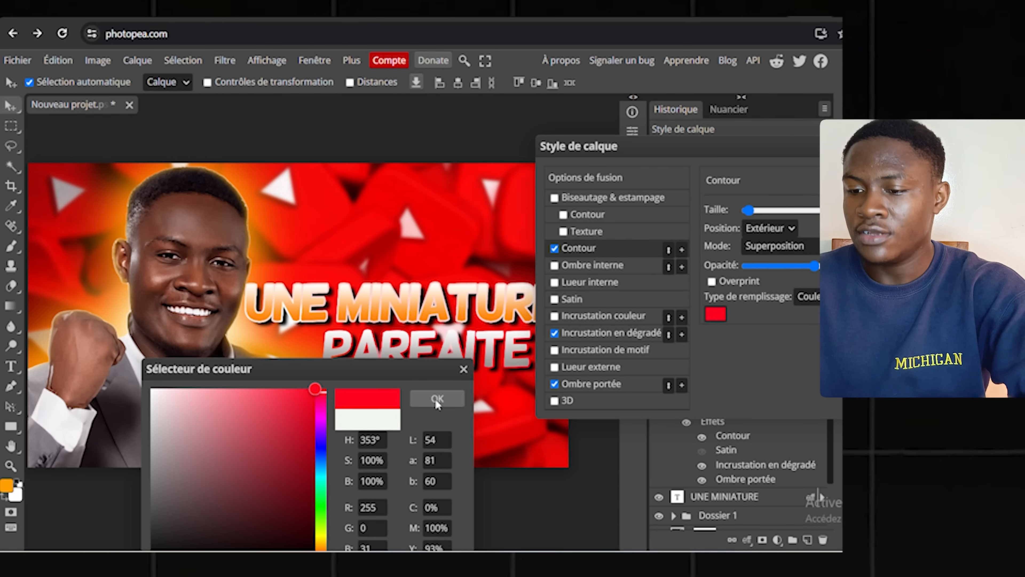
{"action": "left_click", "coordinate": [437, 398]}
{"action": "key", "text": "Return"}
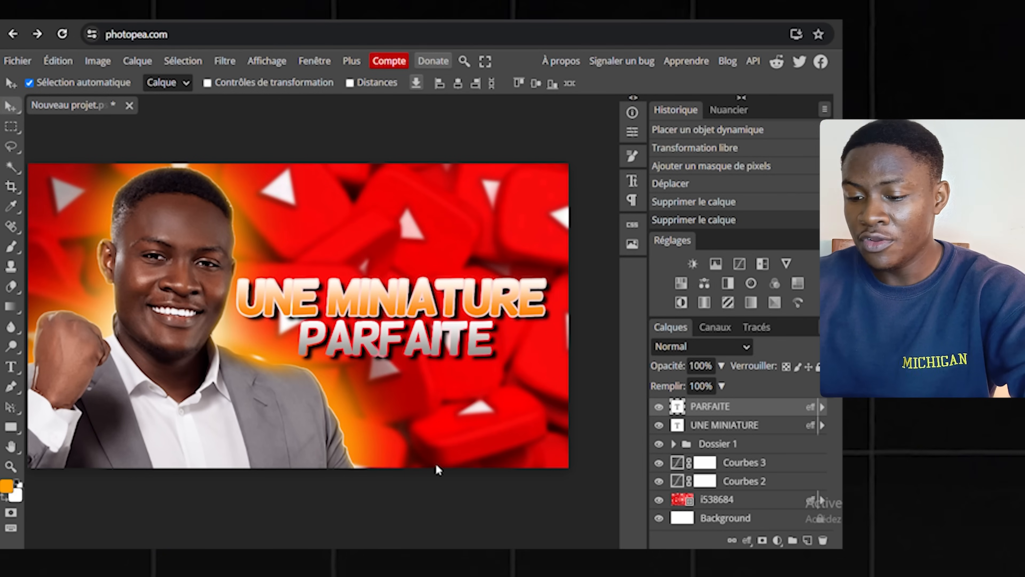
Switch to the file explorer and place the EMOJI and adobe-photoshop-logo images from the JOEL folder into the thumbnail
{"action": "mouse_move", "coordinate": [338, 561]}
{"action": "left_click", "coordinate": [354, 513]}
{"action": "scroll", "coordinate": [377, 264], "scroll_direction": "up", "scroll_amount": 10}
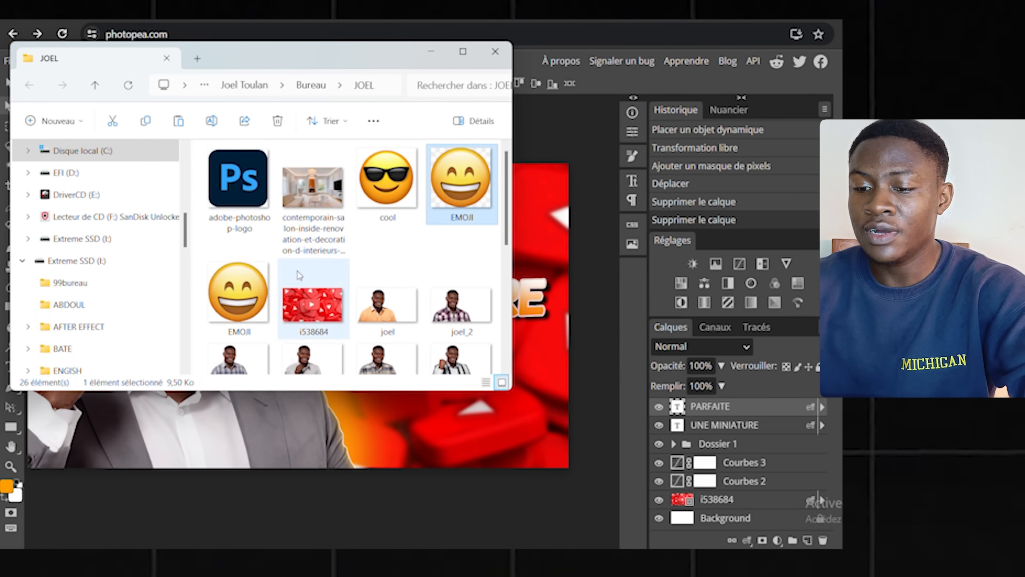
{"action": "left_click", "coordinate": [238, 303]}
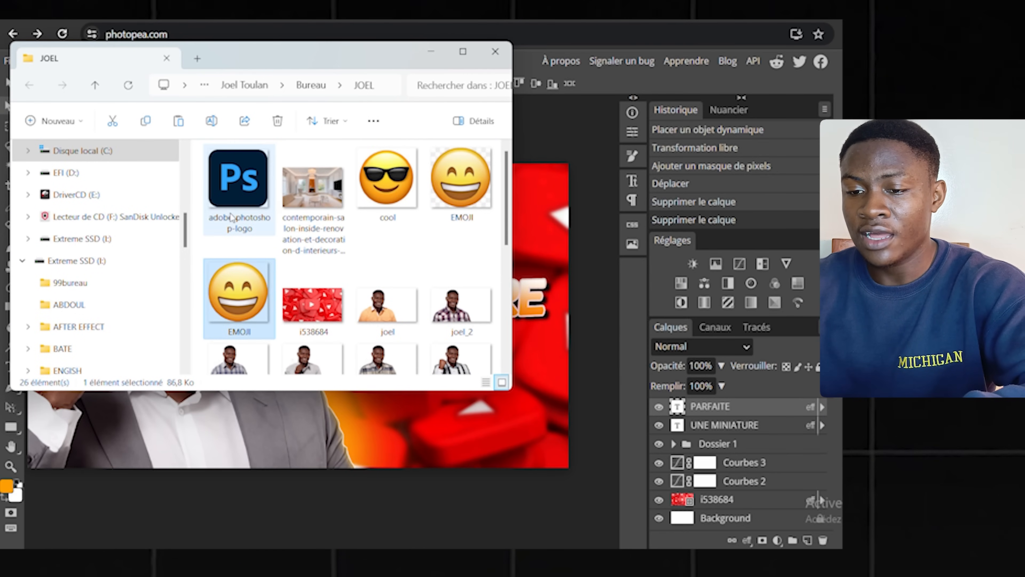
{"action": "left_click", "coordinate": [236, 194], "text": "ctrl"}
{"action": "left_click_drag", "start_coordinate": [253, 206], "coordinate": [520, 400]}
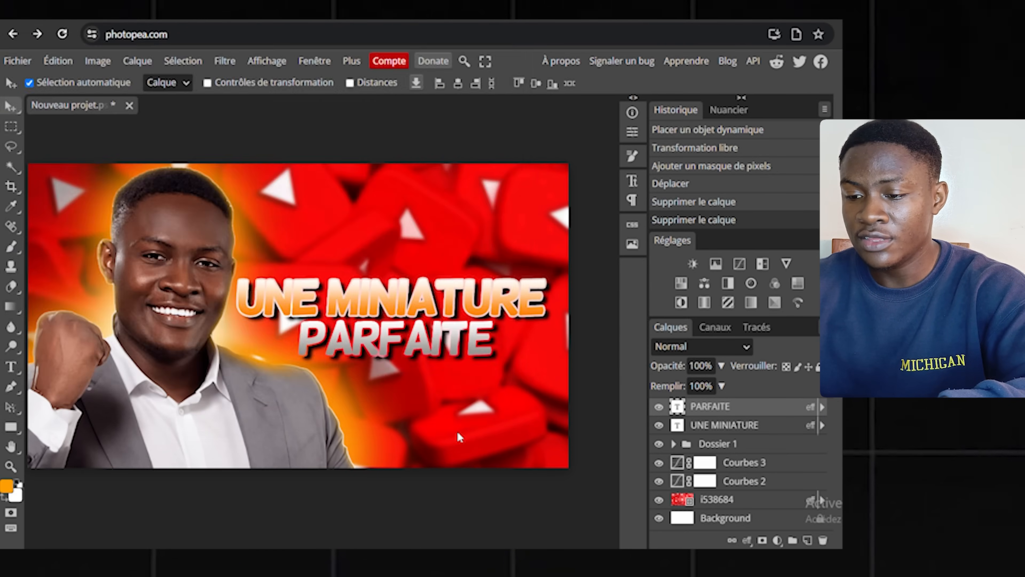
Move the emoji above the end of "UNE MINIATURE" and scale it to about 57%
{"action": "left_click_drag", "start_coordinate": [327, 333], "coordinate": [533, 264]}
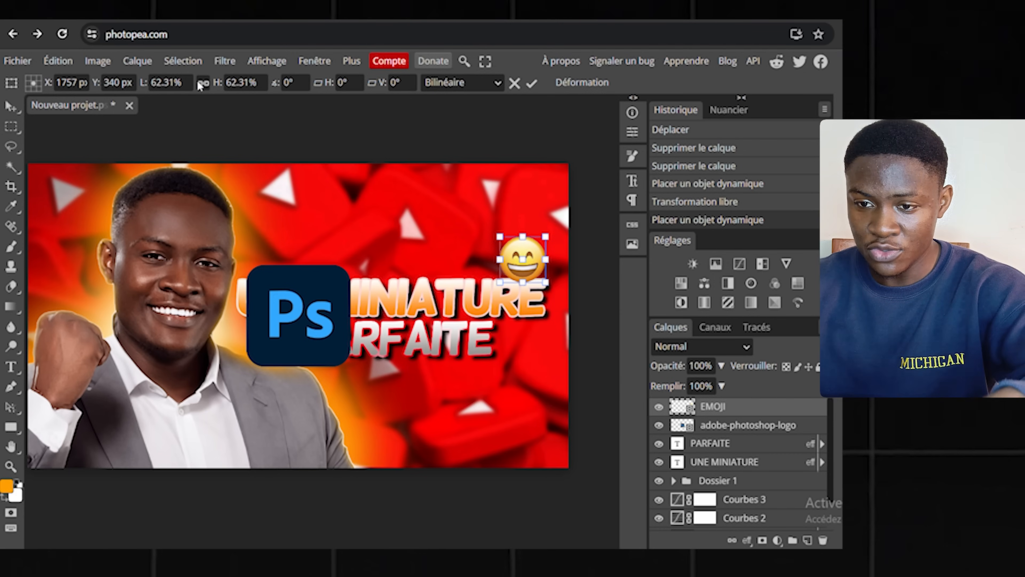
{"action": "left_click", "coordinate": [189, 64]}
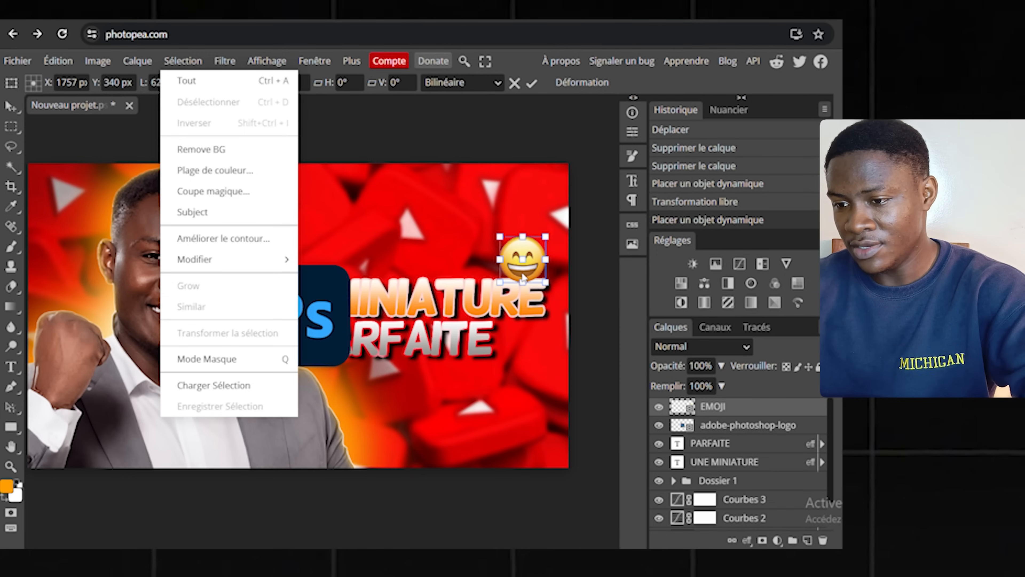
{"action": "left_click_drag", "start_coordinate": [536, 281], "coordinate": [534, 268]}
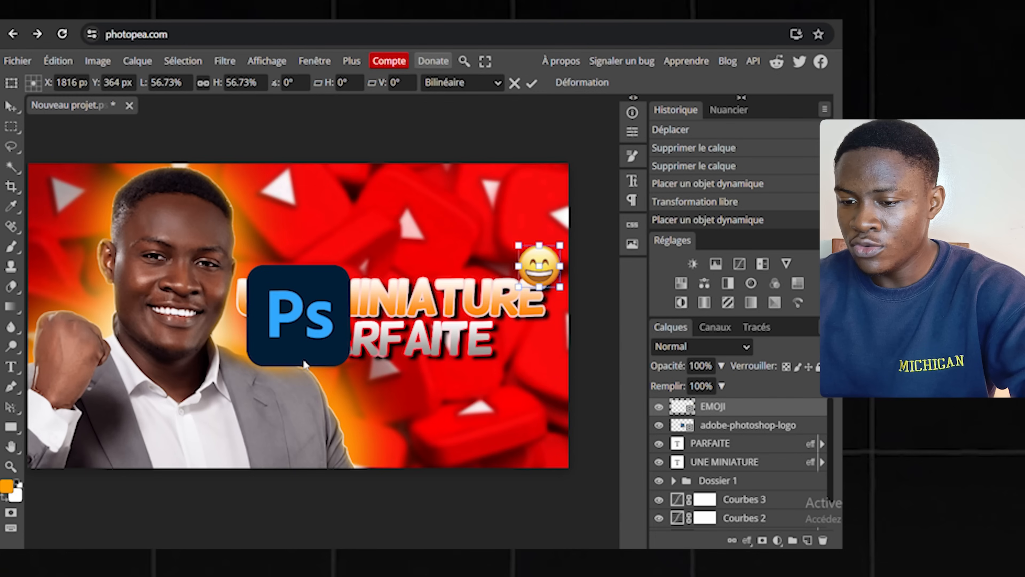
Shrink and slightly tilt the Photoshop logo, place it at the end of "PARFAITE", and commit the transform
{"action": "left_click", "coordinate": [734, 429]}
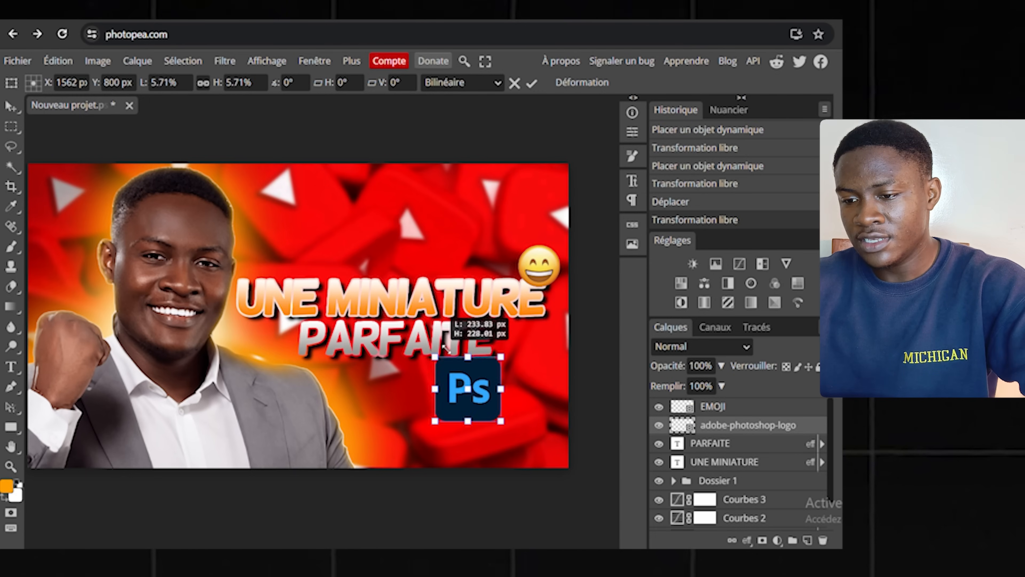
{"action": "left_click_drag", "start_coordinate": [453, 404], "coordinate": [496, 358]}
{"action": "key", "text": "Return"}
Move the emoji above "UNE" and give it a Normal-mode drop shadow with adjusted angle, distance, spread and size
{"action": "left_click_drag", "start_coordinate": [548, 270], "coordinate": [283, 262]}
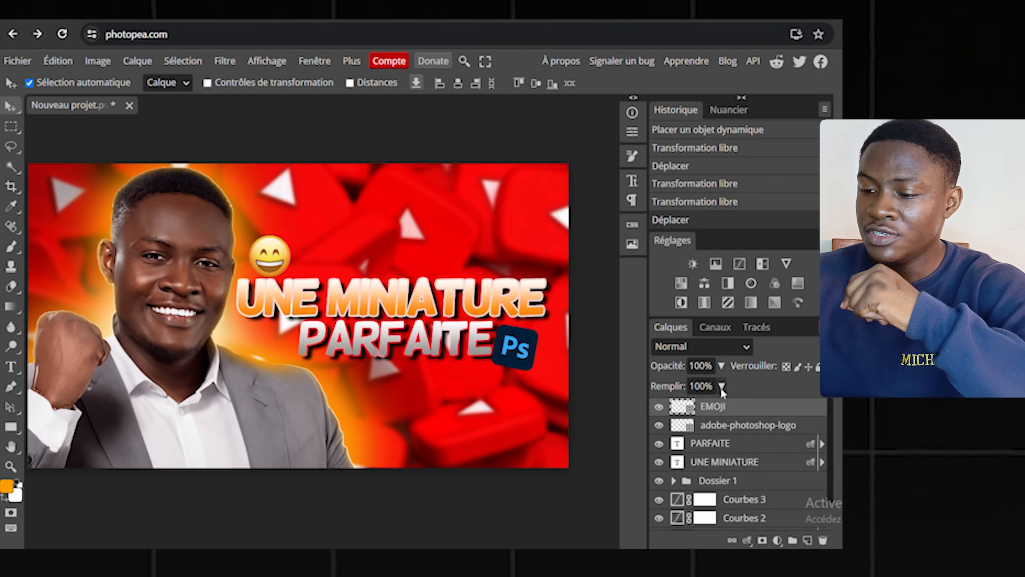
{"action": "right_click", "coordinate": [717, 406]}
{"action": "left_click", "coordinate": [661, 182]}
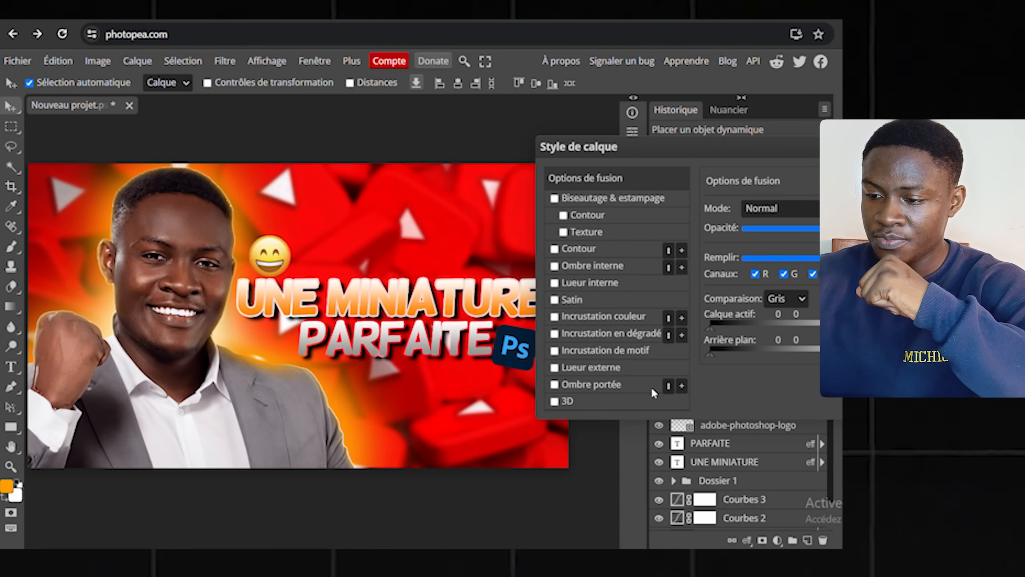
{"action": "left_click", "coordinate": [570, 383]}
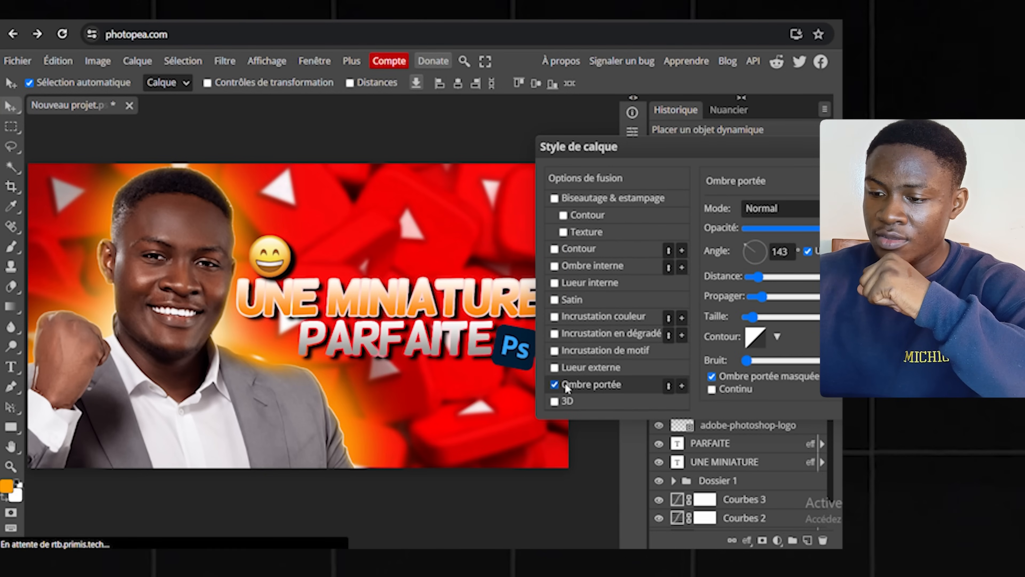
{"action": "left_click", "coordinate": [758, 254]}
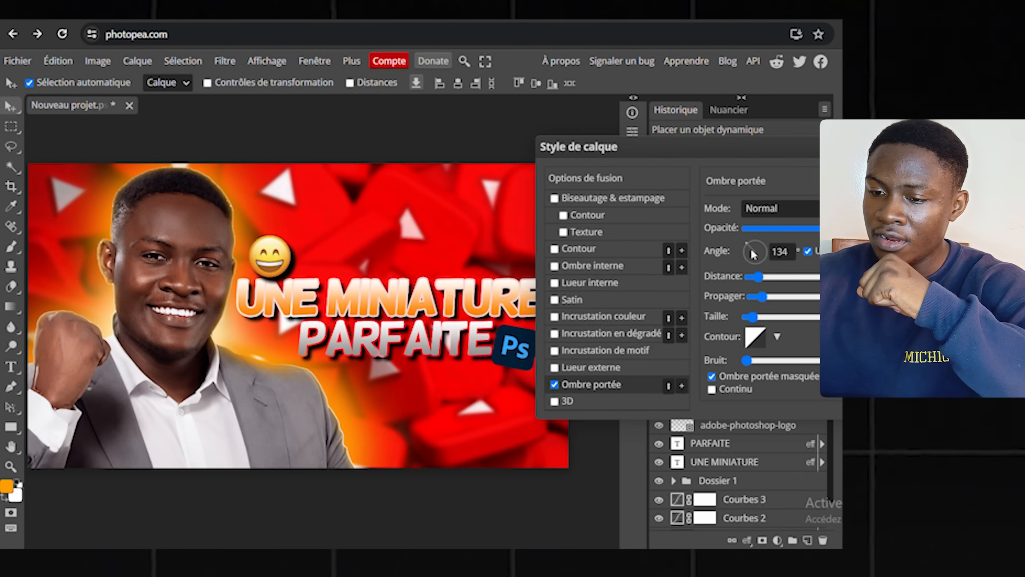
{"action": "left_click", "coordinate": [759, 254]}
{"action": "left_click_drag", "start_coordinate": [761, 297], "coordinate": [733, 316]}
{"action": "left_click_drag", "start_coordinate": [757, 277], "coordinate": [753, 282]}
{"action": "left_click_drag", "start_coordinate": [753, 317], "coordinate": [756, 320]}
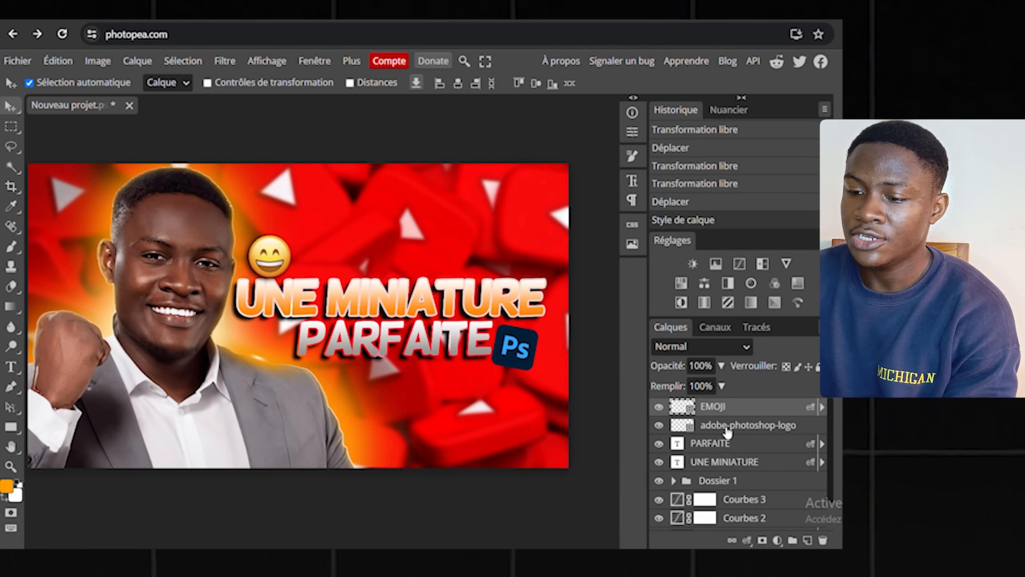
Add an inner glow to the adobe-photoshop-logo layer in the blue sampled from its "Ps" letters and slightly reduce the glow size
{"action": "left_click", "coordinate": [728, 431]}
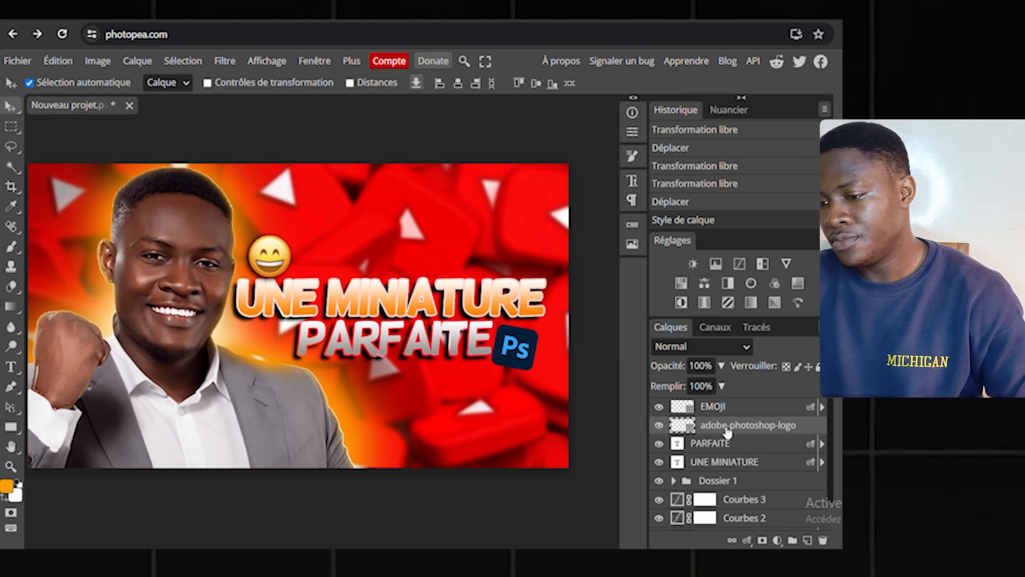
{"action": "right_click", "coordinate": [728, 431]}
{"action": "left_click", "coordinate": [624, 182]}
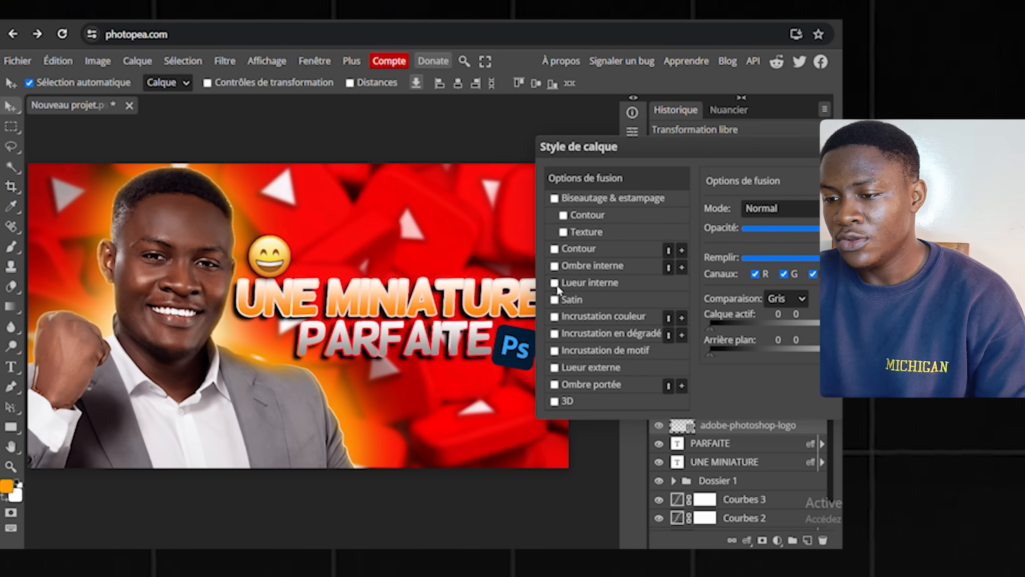
{"action": "left_click", "coordinate": [584, 286]}
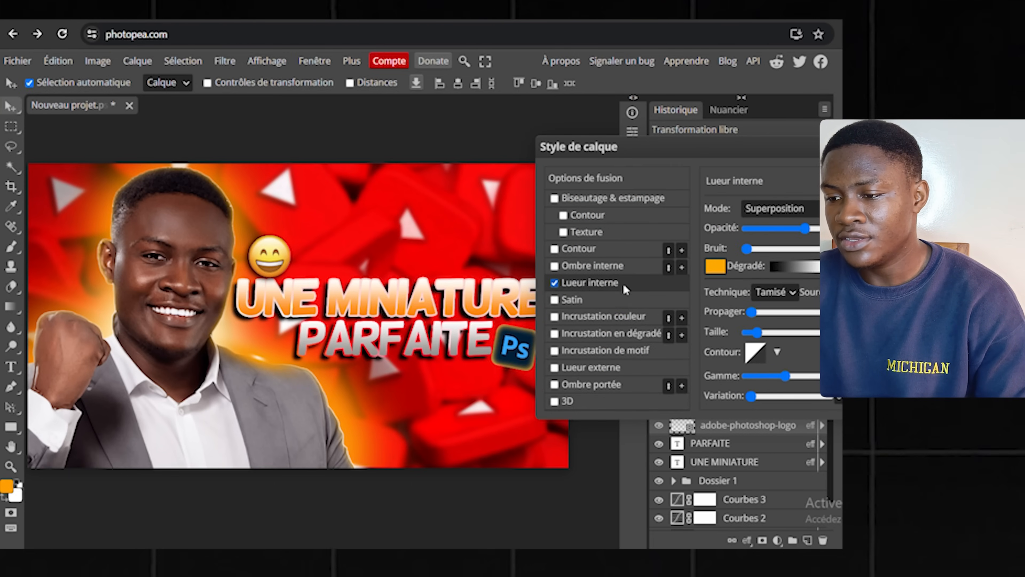
{"action": "left_click", "coordinate": [714, 274]}
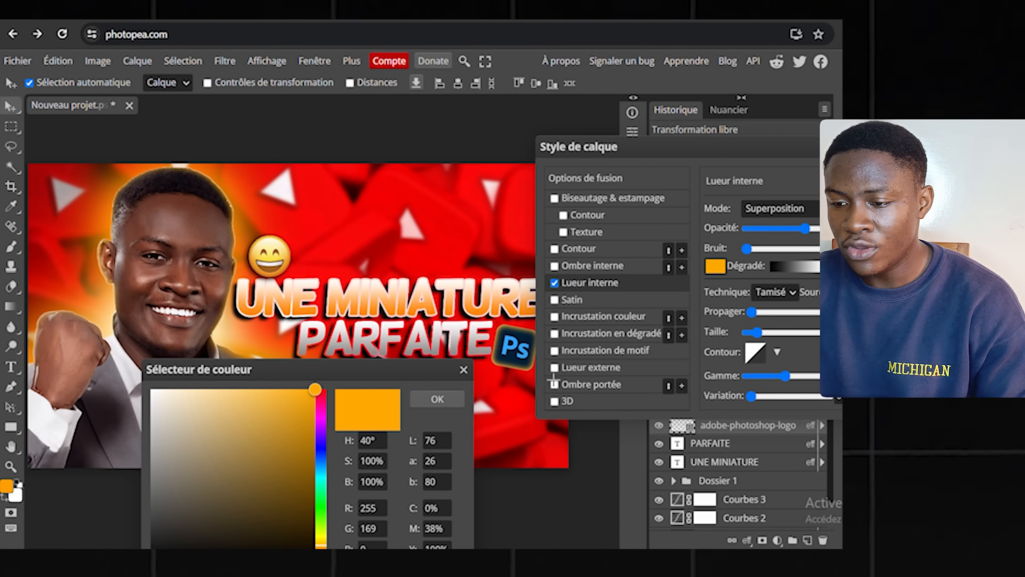
{"action": "left_click", "coordinate": [512, 349]}
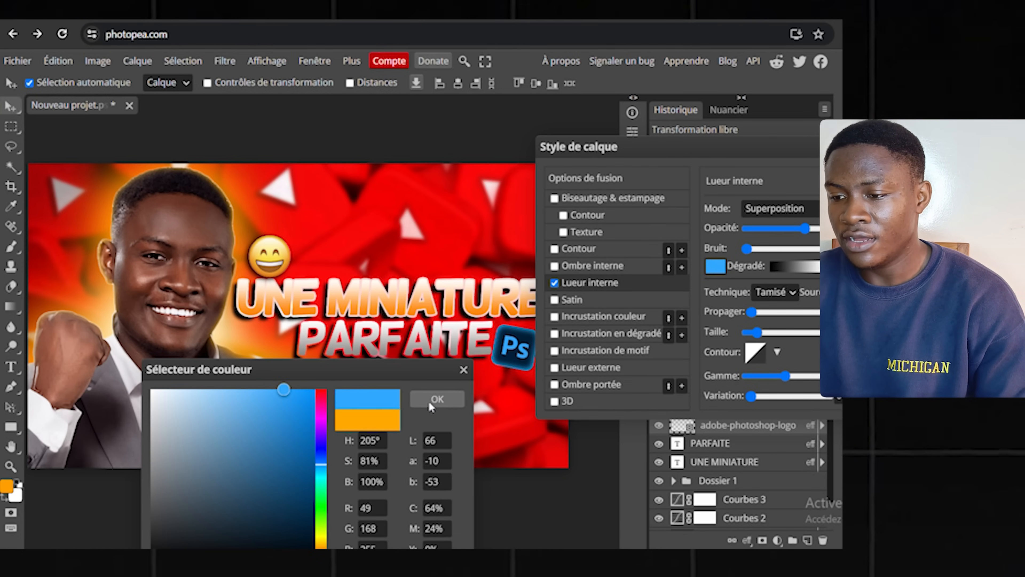
{"action": "left_click", "coordinate": [437, 399]}
{"action": "left_click_drag", "start_coordinate": [756, 332], "coordinate": [756, 333]}
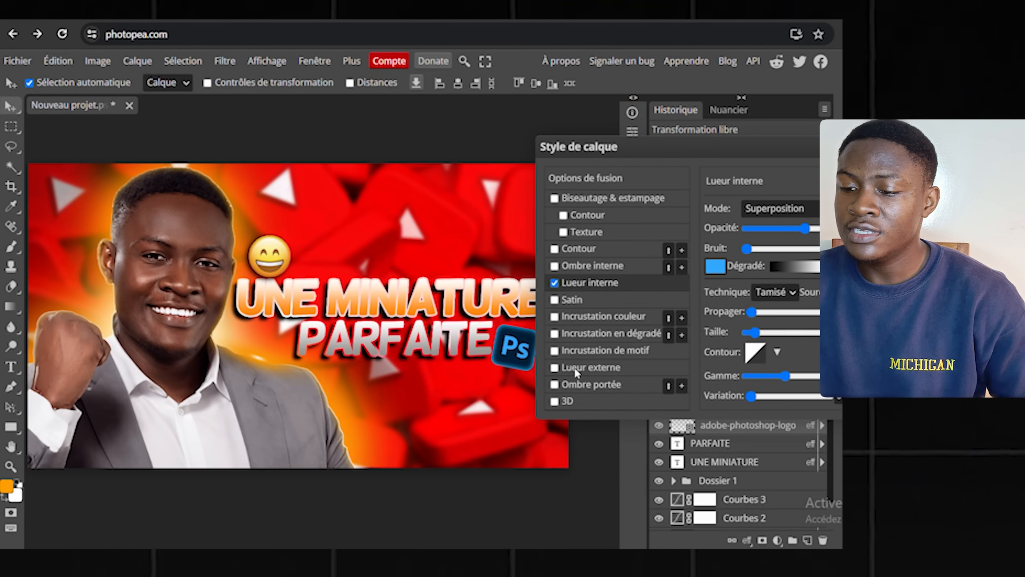
Add a white outer glow to the Photoshop logo and slightly increase the glow size
{"action": "left_click", "coordinate": [575, 367]}
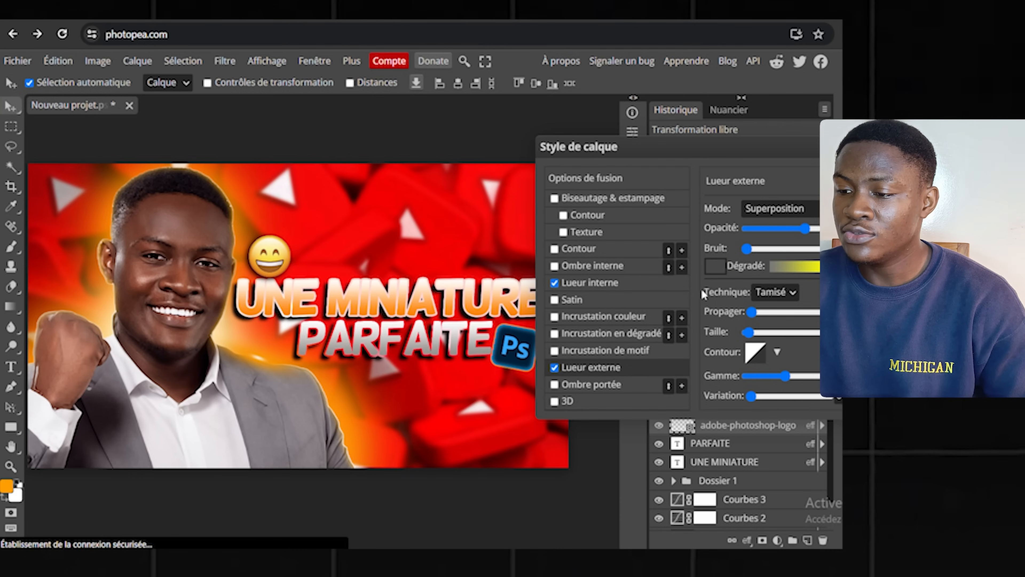
{"action": "left_click", "coordinate": [715, 266]}
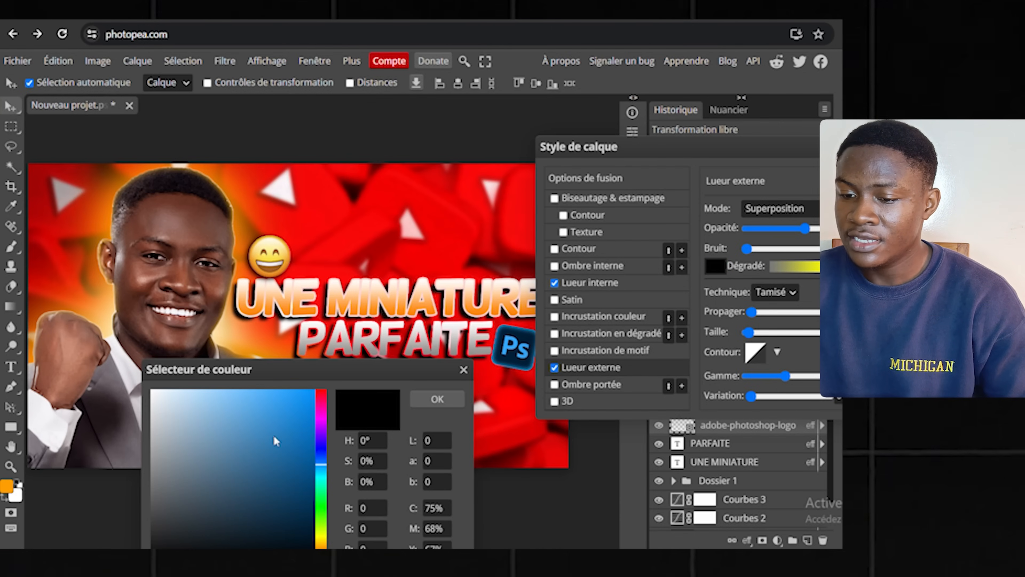
{"action": "left_click_drag", "start_coordinate": [185, 414], "coordinate": [127, 375]}
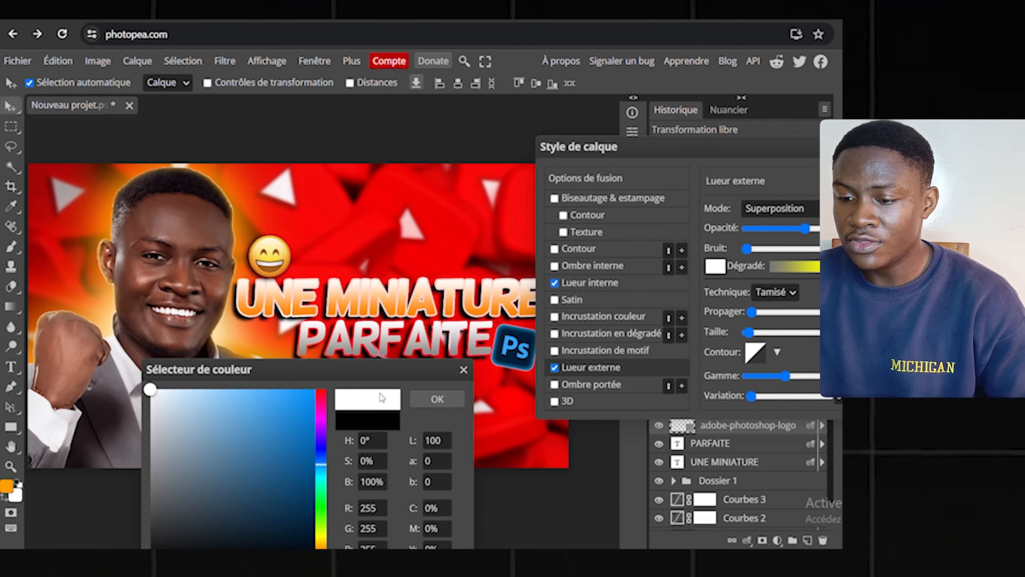
{"action": "left_click", "coordinate": [449, 404]}
{"action": "left_click_drag", "start_coordinate": [758, 335], "coordinate": [761, 336]}
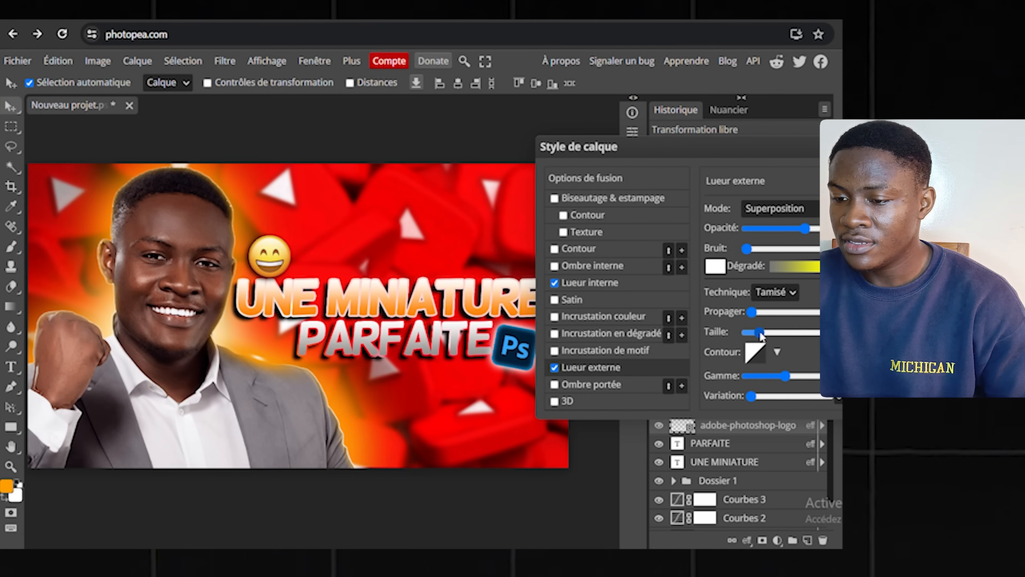
Recolour the logo's outer glow to the sampled blue, enlarge it slightly, and apply the layer style
{"action": "left_click", "coordinate": [715, 266]}
{"action": "left_click_drag", "start_coordinate": [288, 416], "coordinate": [284, 389]}
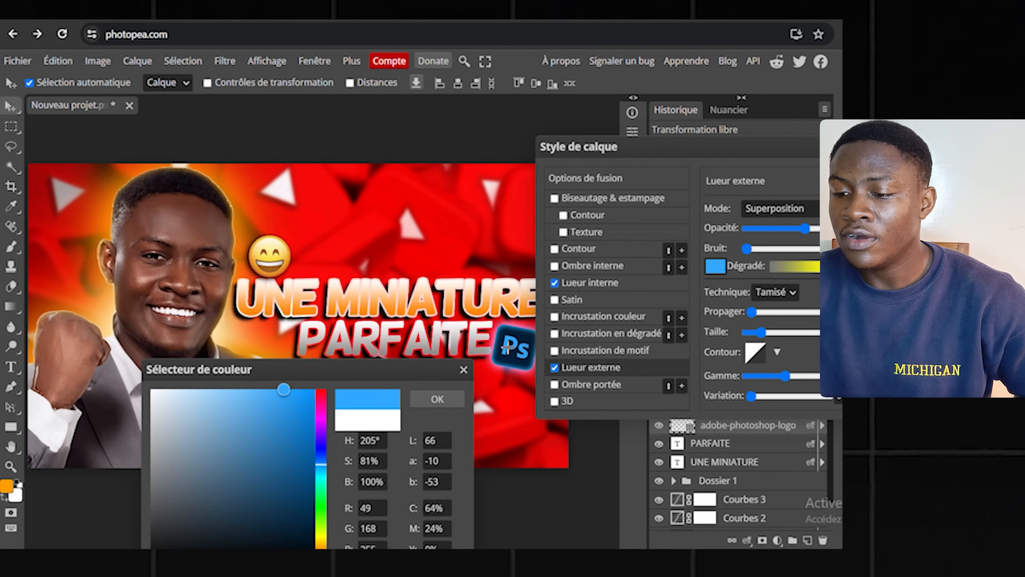
{"action": "left_click", "coordinate": [443, 400]}
{"action": "mouse_move", "coordinate": [762, 337]}
{"action": "left_mouse_down"}
{"action": "mouse_move", "coordinate": [783, 337]}
{"action": "mouse_move", "coordinate": [764, 337]}
{"action": "left_mouse_up"}
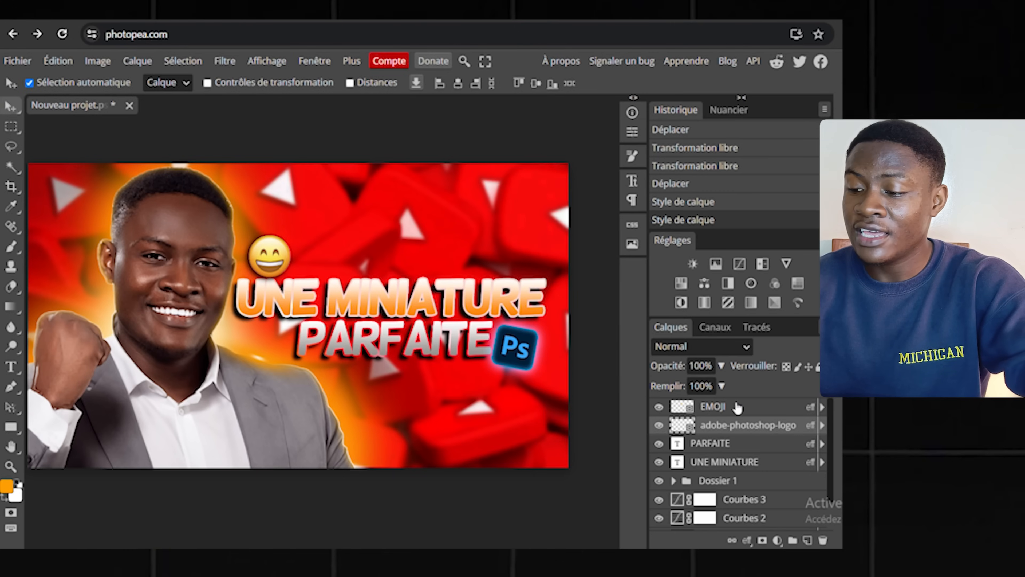
Set up a soft brush of about 139 px with 0% hardness and an orange foreground colour (R 243, G 157)
{"action": "left_click", "coordinate": [738, 407]}
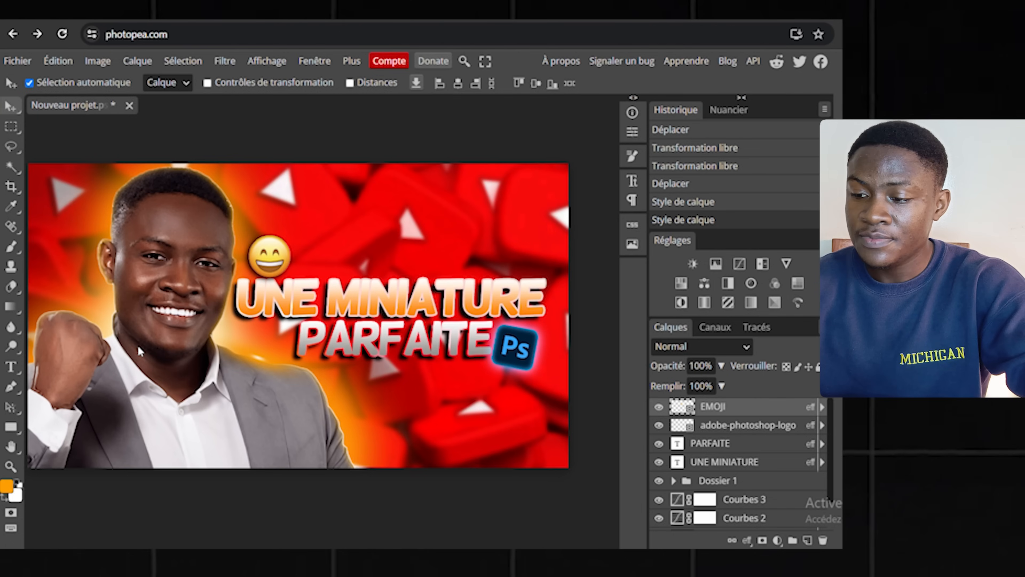
{"action": "left_click", "coordinate": [11, 247]}
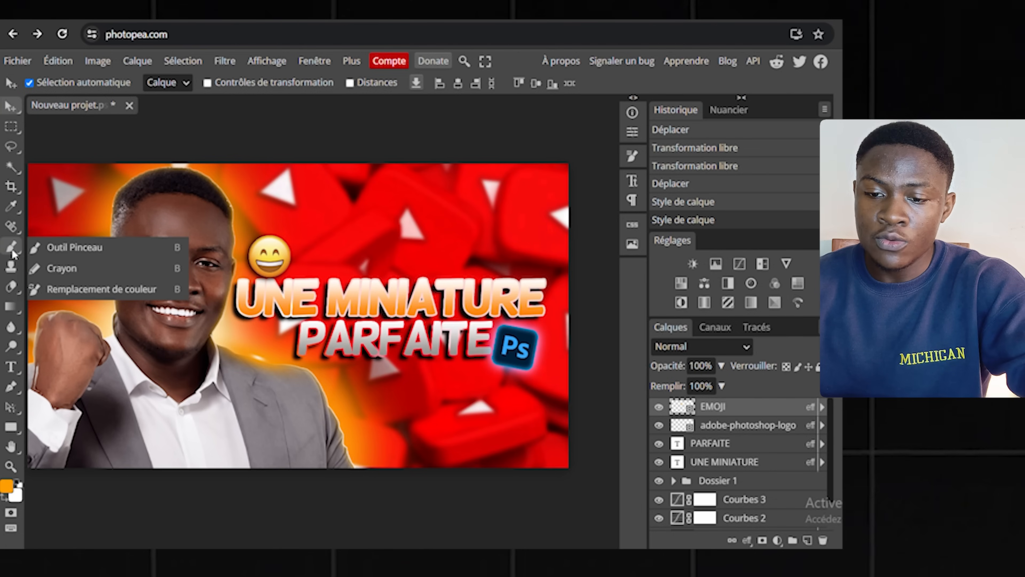
{"action": "left_click", "coordinate": [84, 250]}
{"action": "right_click", "coordinate": [202, 303]}
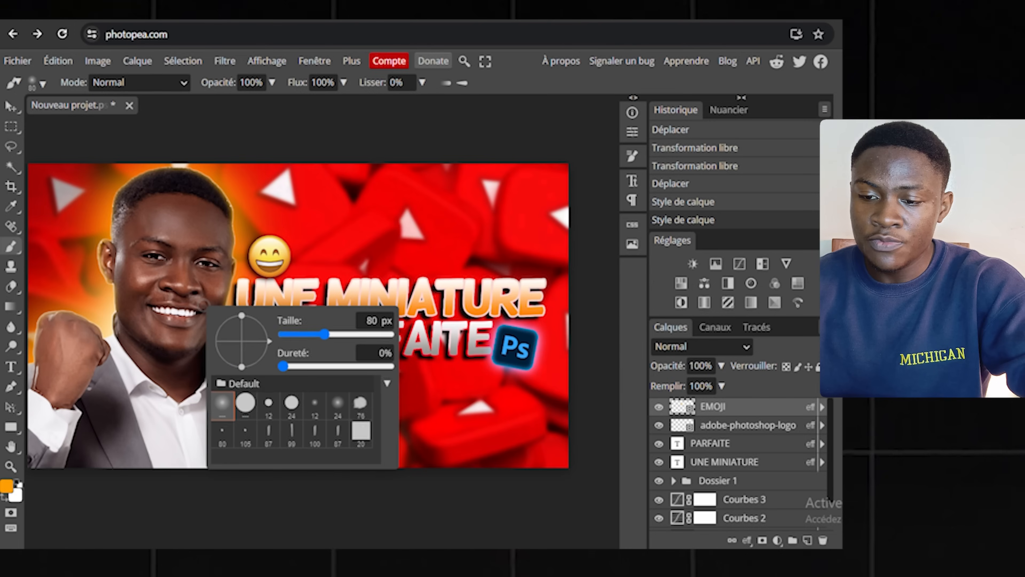
{"action": "left_click_drag", "start_coordinate": [324, 334], "coordinate": [337, 337]}
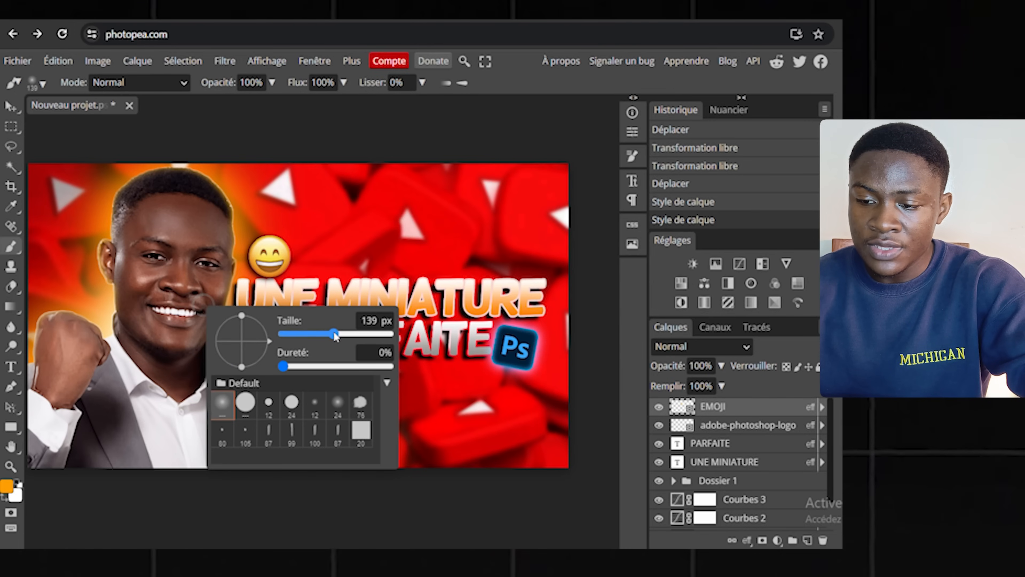
{"action": "left_click", "coordinate": [7, 487]}
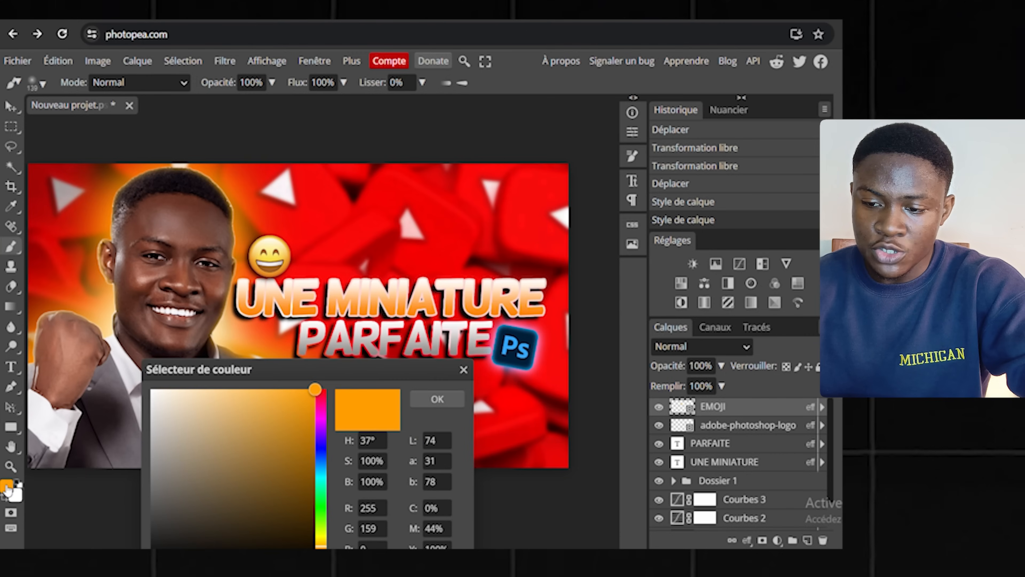
{"action": "left_click_drag", "start_coordinate": [301, 400], "coordinate": [307, 400]}
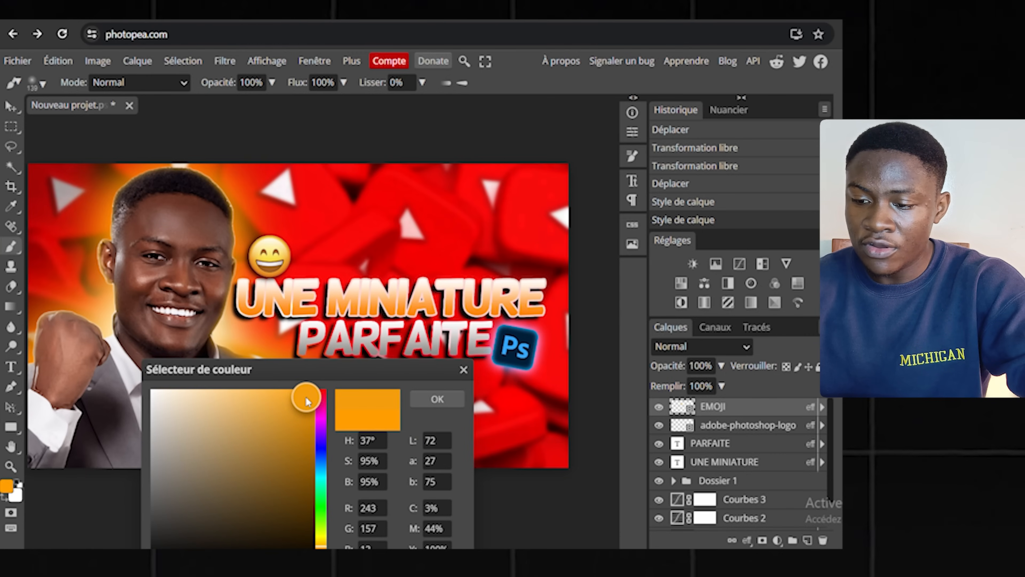
{"action": "left_click", "coordinate": [427, 399]}
Replace the hidden trial paint layer with a new empty layer and ready the Brush with the same orange colour
{"action": "left_click", "coordinate": [501, 270]}
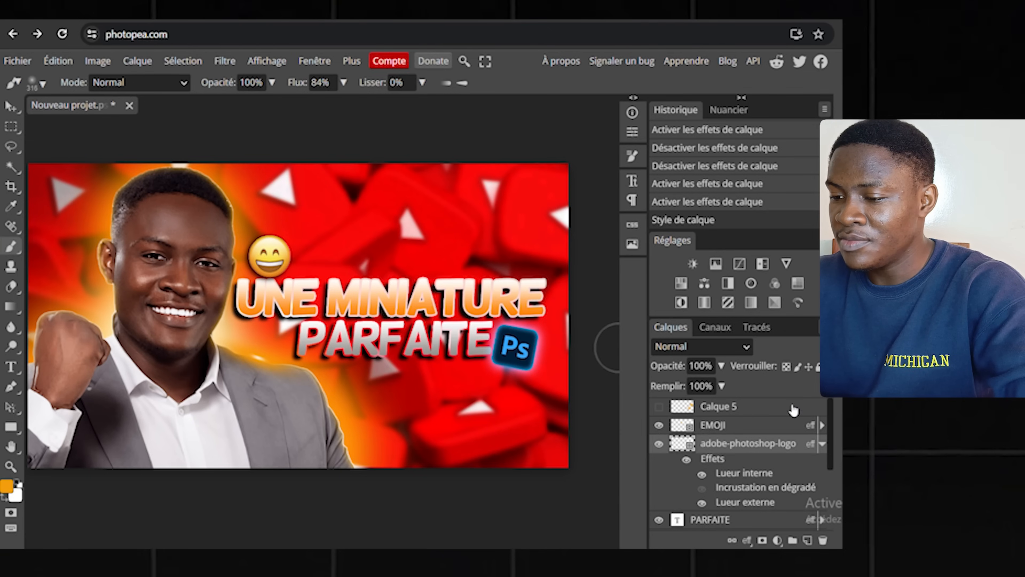
{"action": "key", "text": "Delete"}
{"action": "left_click", "coordinate": [808, 539]}
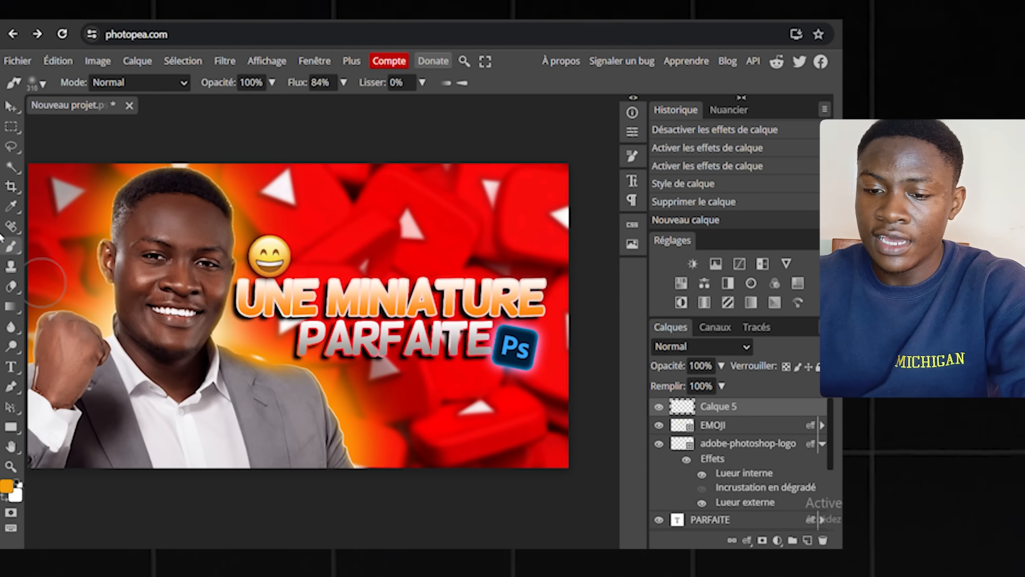
{"action": "right_click", "coordinate": [10, 247]}
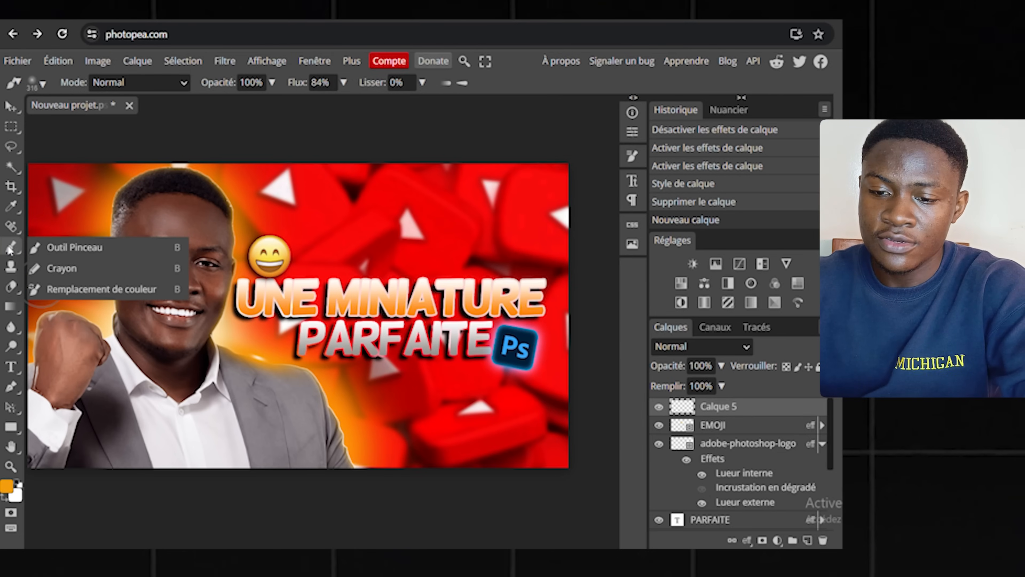
{"action": "left_click", "coordinate": [50, 248]}
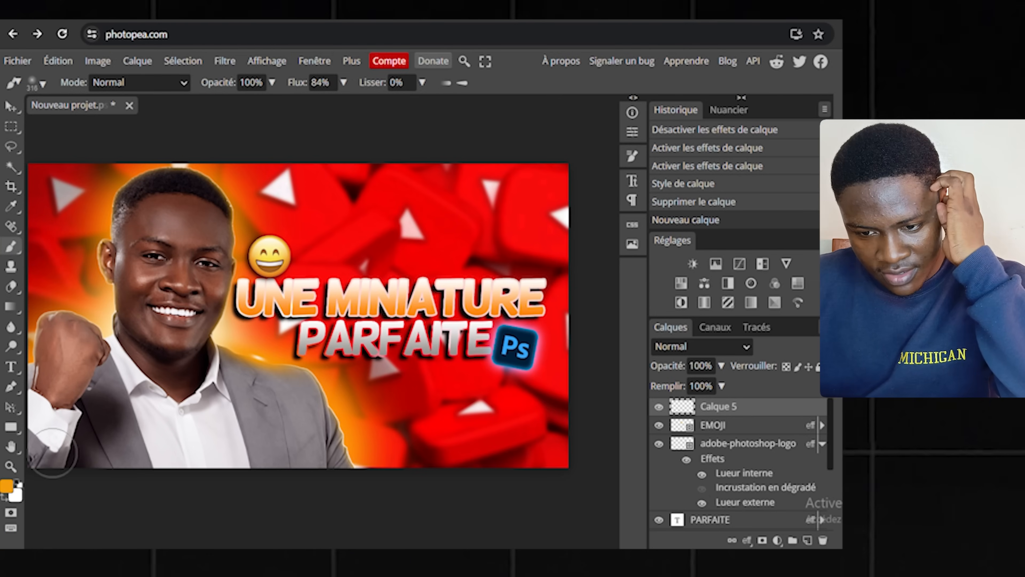
{"action": "left_click", "coordinate": [7, 490]}
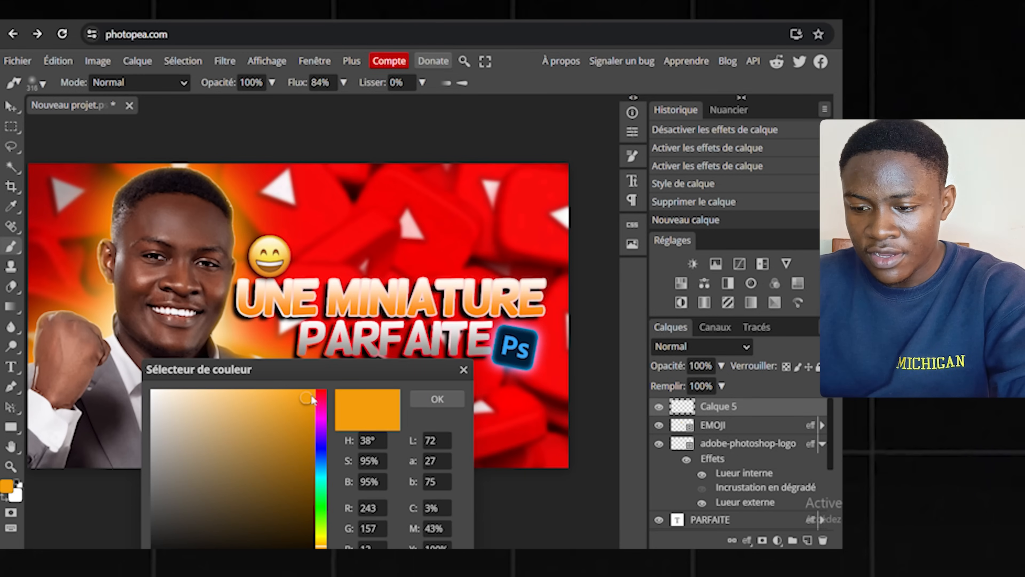
{"action": "left_click", "coordinate": [420, 399]}
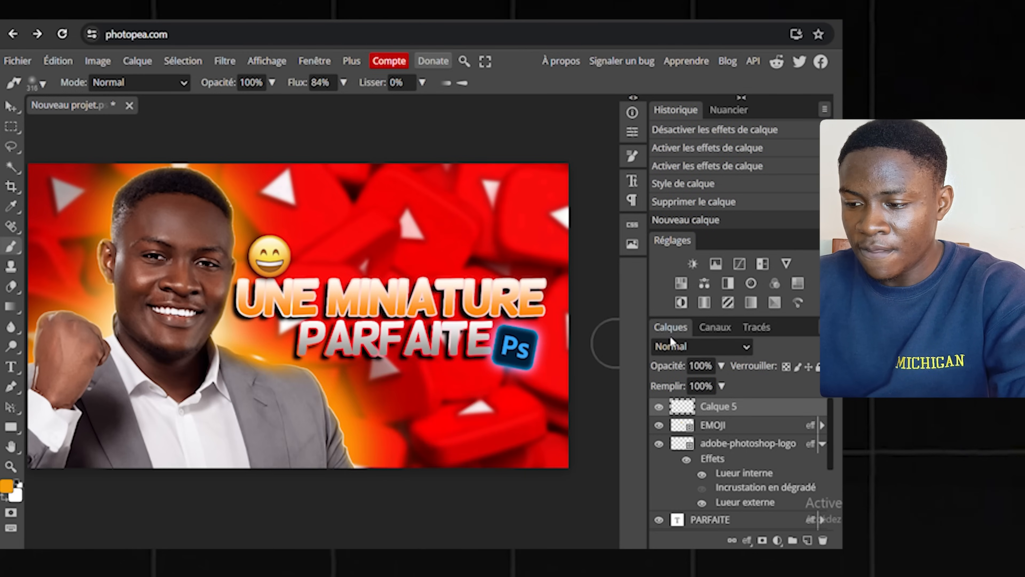
Set the new layer's blend mode to Superposition and dab a soft 490 px orange glow above the end of "MINIATURE"
{"action": "left_click", "coordinate": [714, 348]}
{"action": "left_click", "coordinate": [686, 204]}
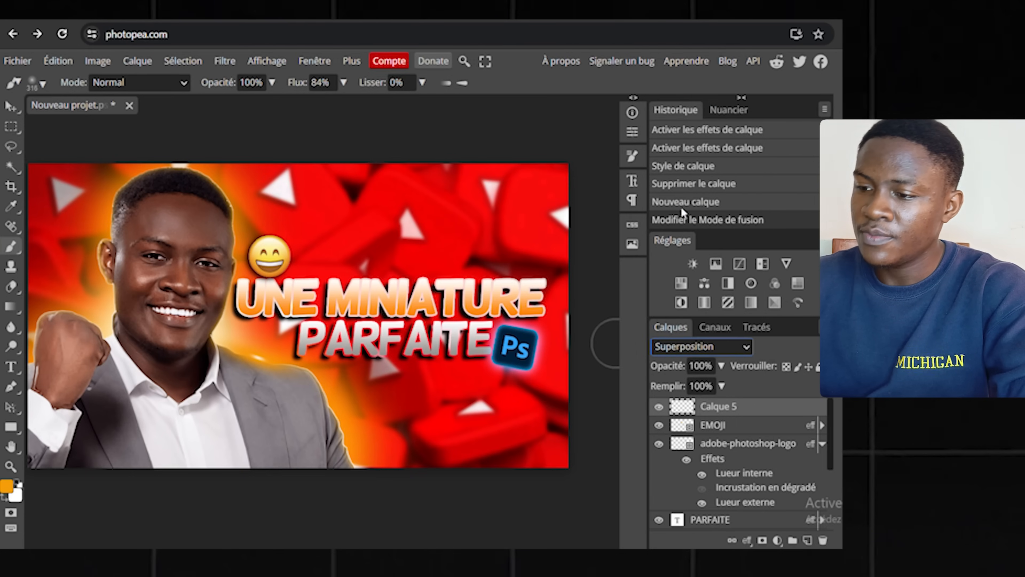
{"action": "right_click", "coordinate": [420, 284]}
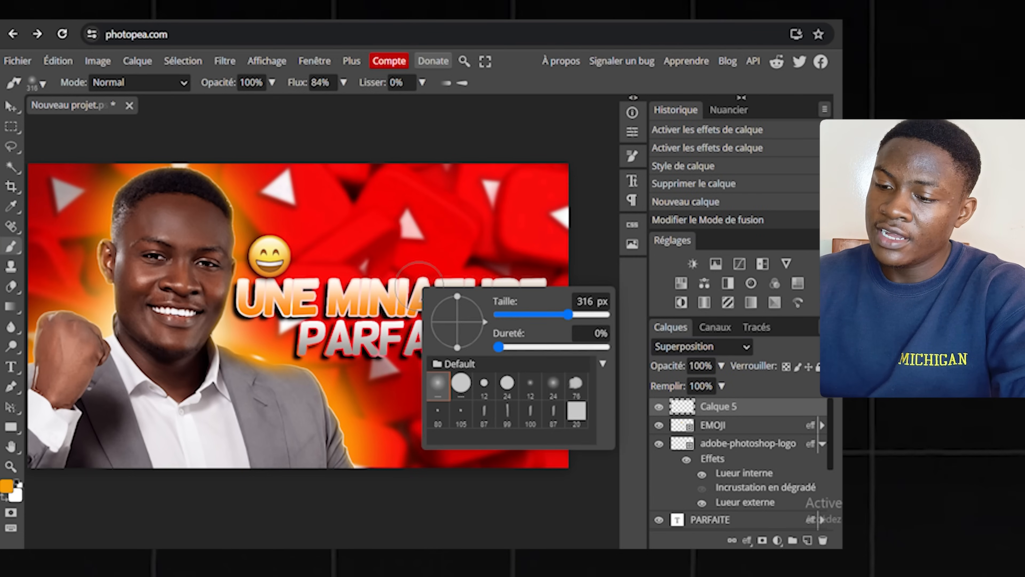
{"action": "left_click_drag", "start_coordinate": [570, 314], "coordinate": [579, 314]}
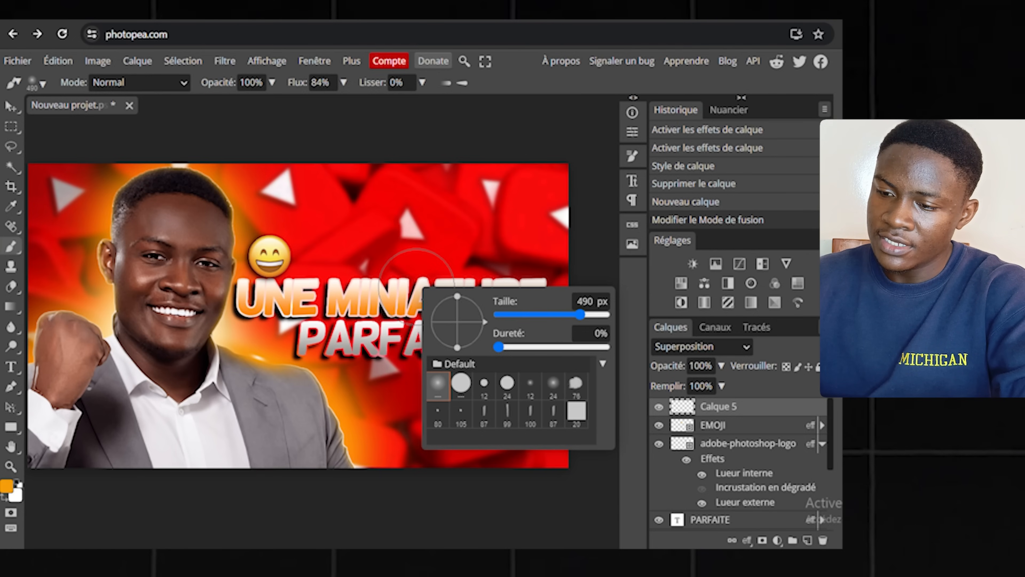
{"action": "left_click", "coordinate": [490, 256]}
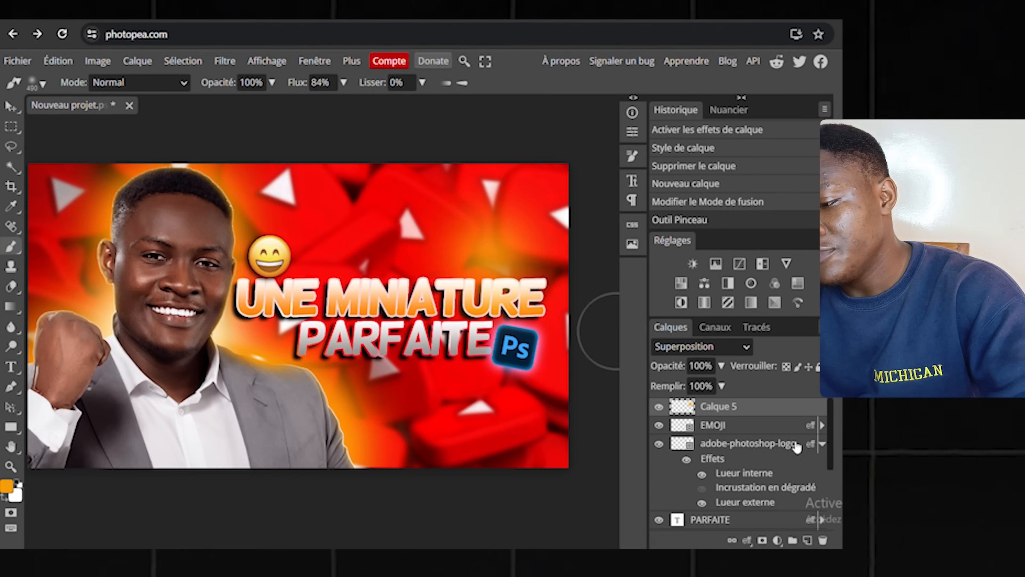
On another new layer, dab a soft 118 px white highlight in the centre of the orange glow
{"action": "left_click", "coordinate": [808, 542]}
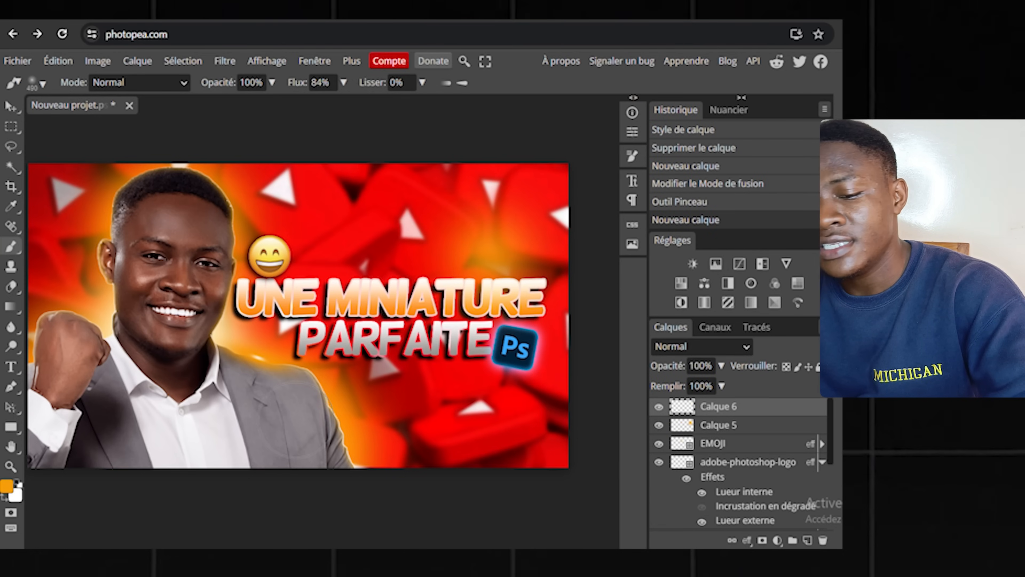
{"action": "left_click", "coordinate": [8, 486]}
{"action": "left_click", "coordinate": [150, 389]}
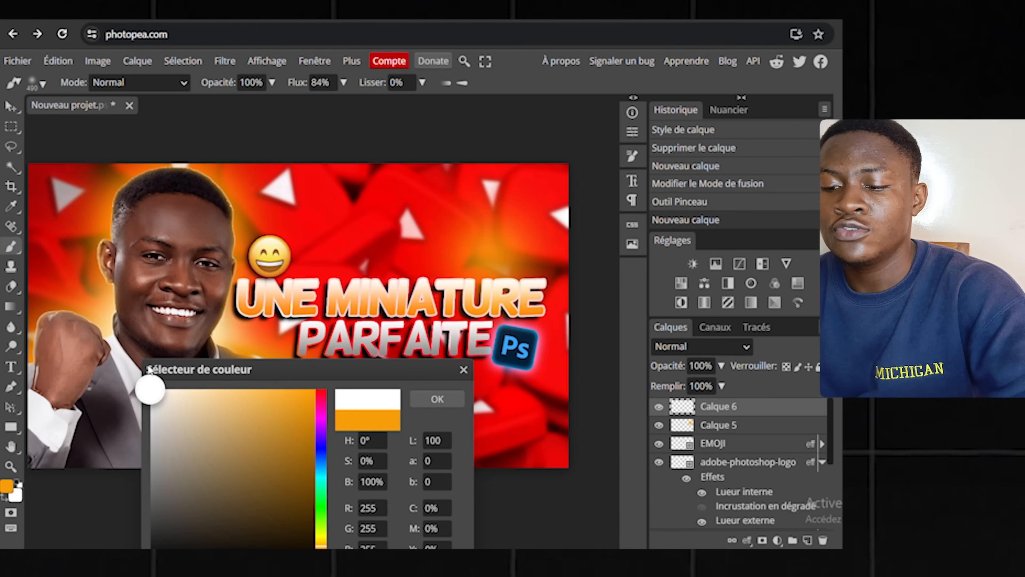
{"action": "left_click", "coordinate": [438, 399]}
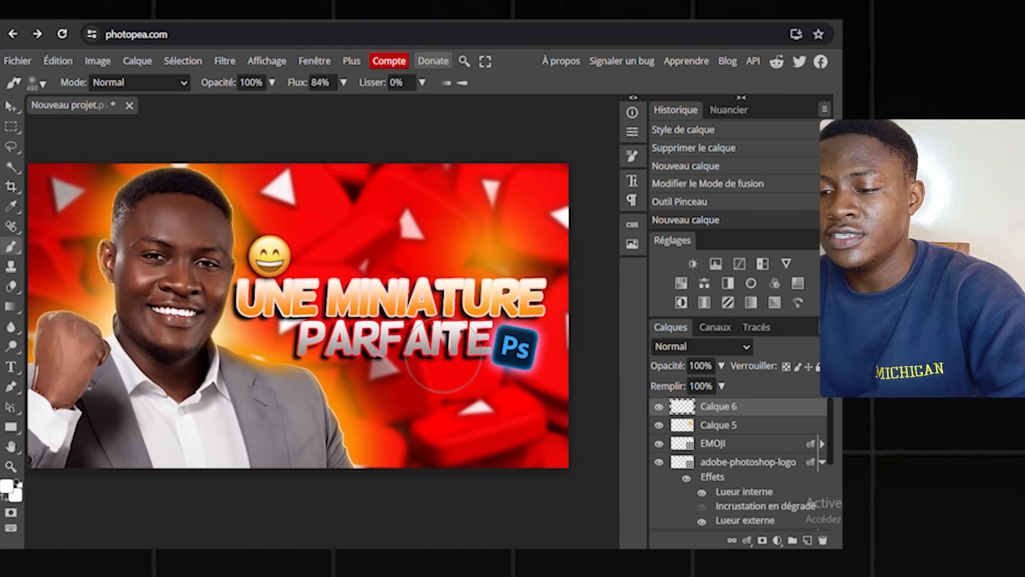
{"action": "right_click", "coordinate": [477, 379]}
{"action": "left_click_drag", "start_coordinate": [555, 382], "coordinate": [571, 382]}
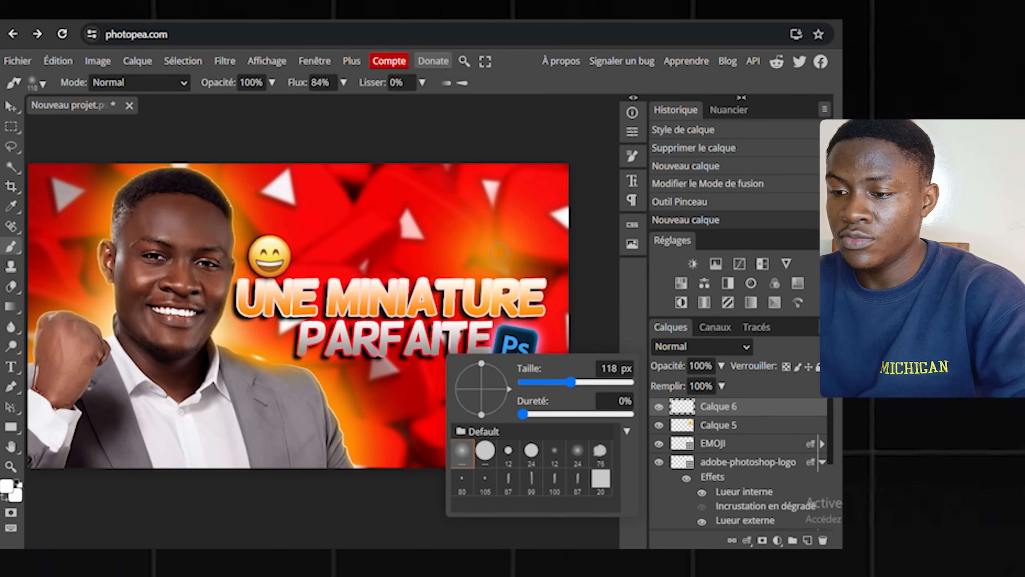
{"action": "left_click", "coordinate": [499, 251]}
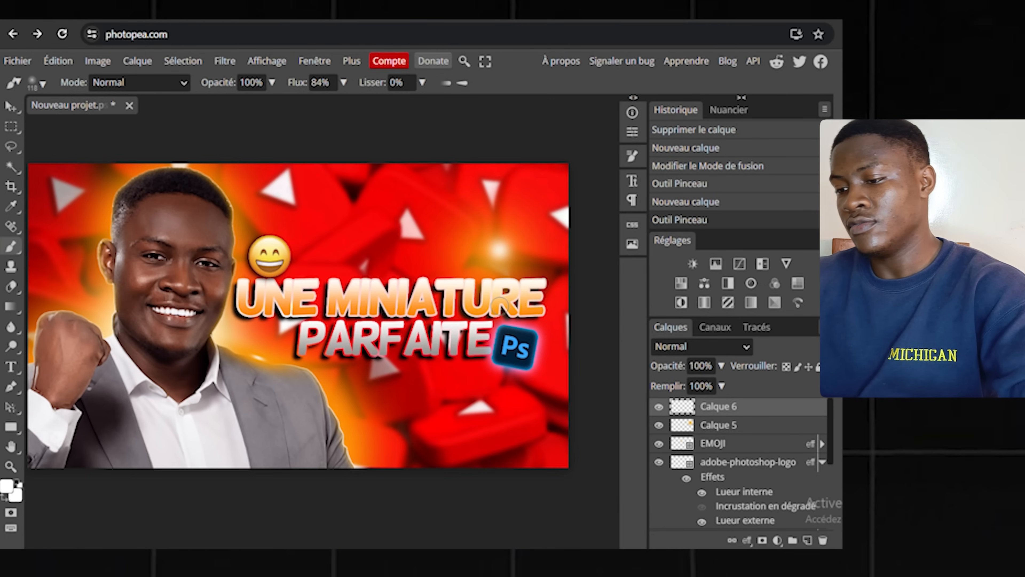
Transform both glow layers together to about 142% width and 79% height, tilt and reposition them near the end of "MINIATURE", and commit
{"action": "left_click", "coordinate": [715, 429]}
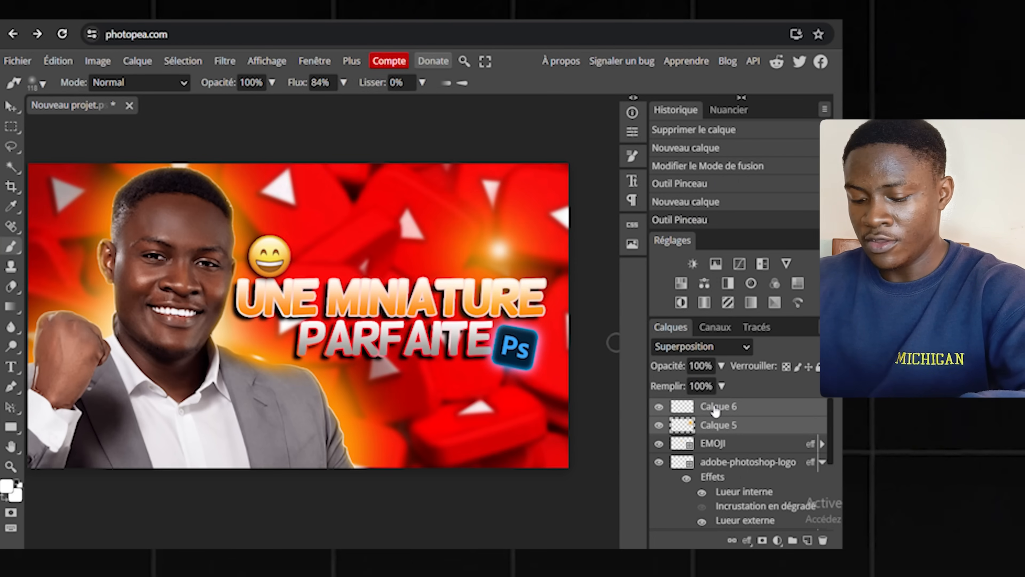
{"action": "key", "text": "ctrl+t"}
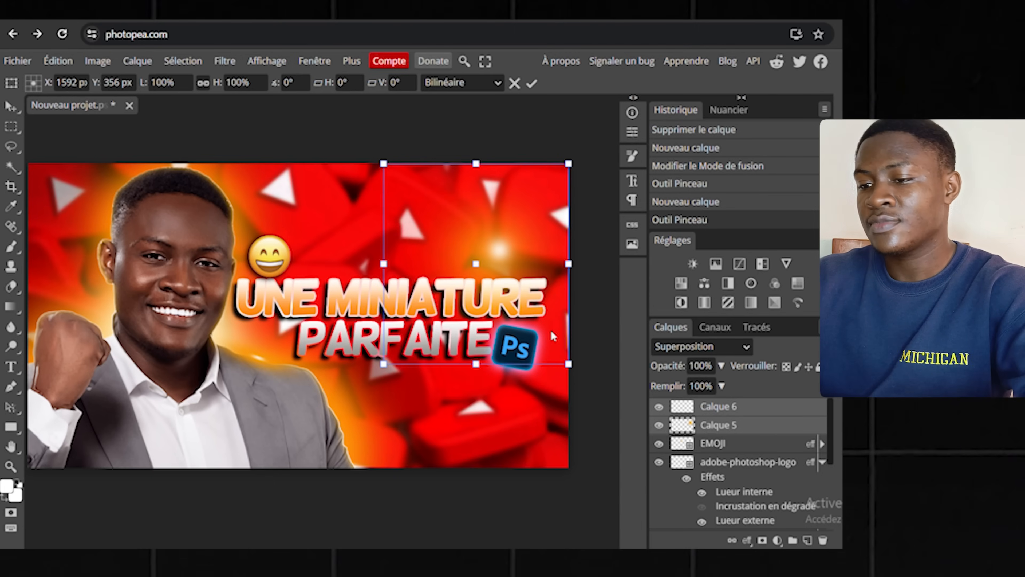
{"action": "left_click_drag", "start_coordinate": [381, 365], "coordinate": [330, 391]}
{"action": "left_click_drag", "start_coordinate": [474, 339], "coordinate": [525, 339]}
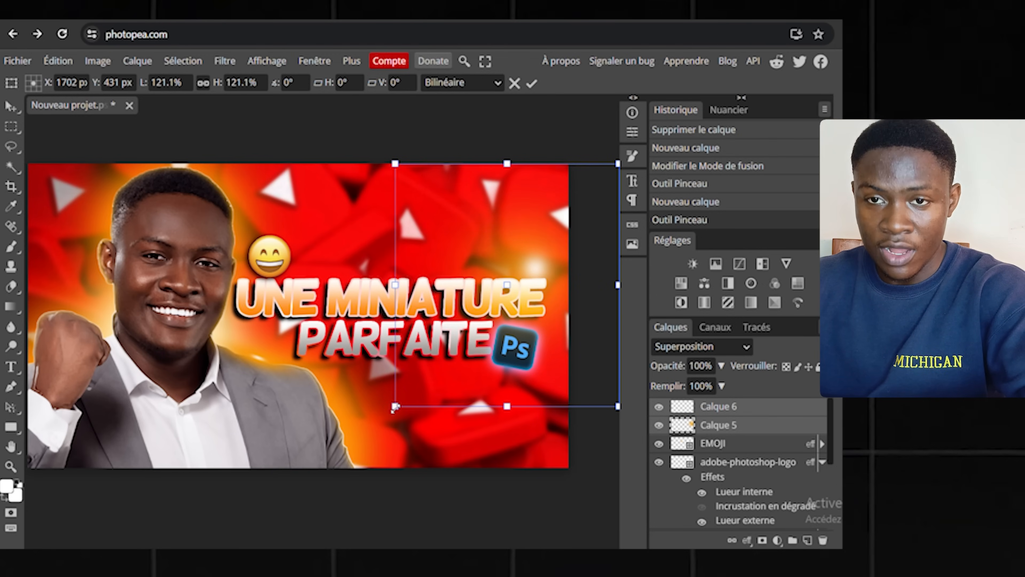
{"action": "left_click_drag", "start_coordinate": [395, 406], "coordinate": [356, 322]}
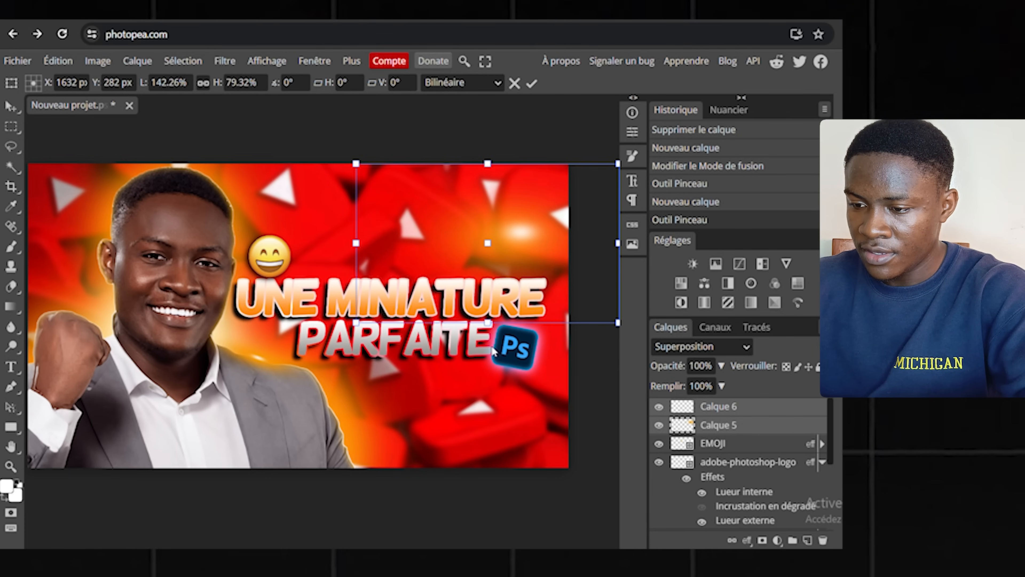
{"action": "mouse_move", "coordinate": [492, 342]}
{"action": "left_mouse_down"}
{"action": "mouse_move", "coordinate": [469, 332]}
{"action": "mouse_move", "coordinate": [532, 287]}
{"action": "mouse_move", "coordinate": [555, 309]}
{"action": "left_mouse_up"}
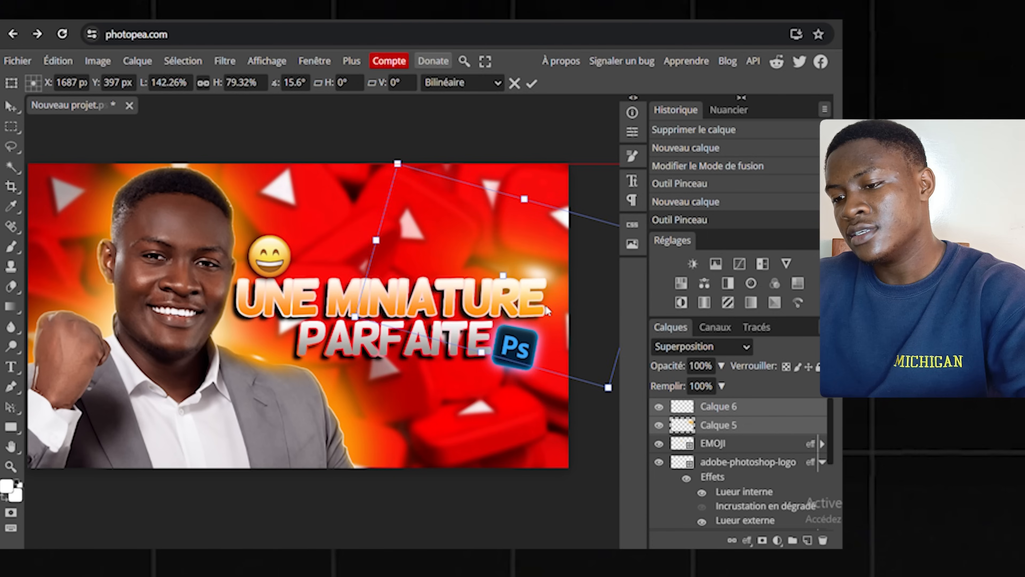
{"action": "key", "text": "Return"}
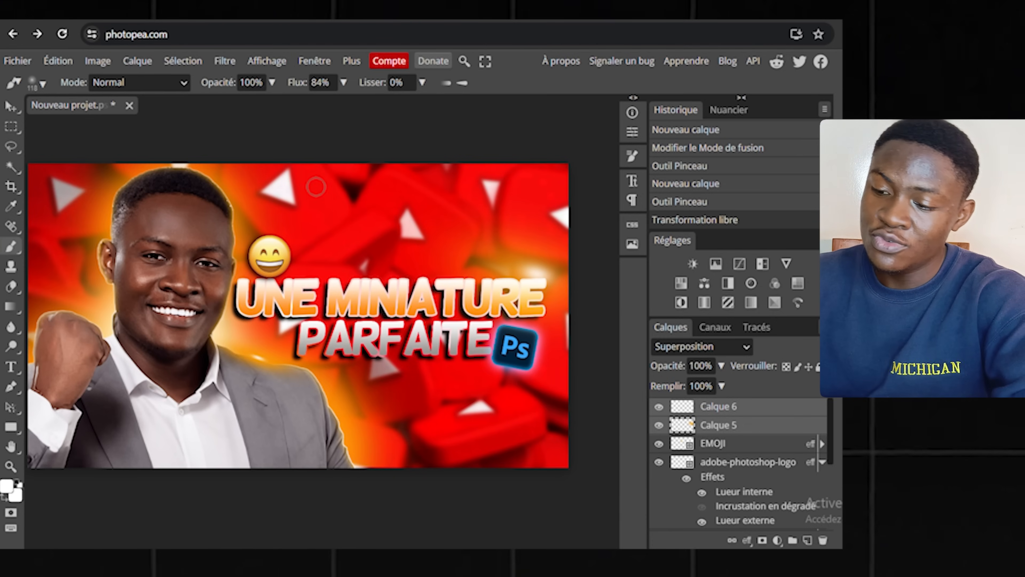